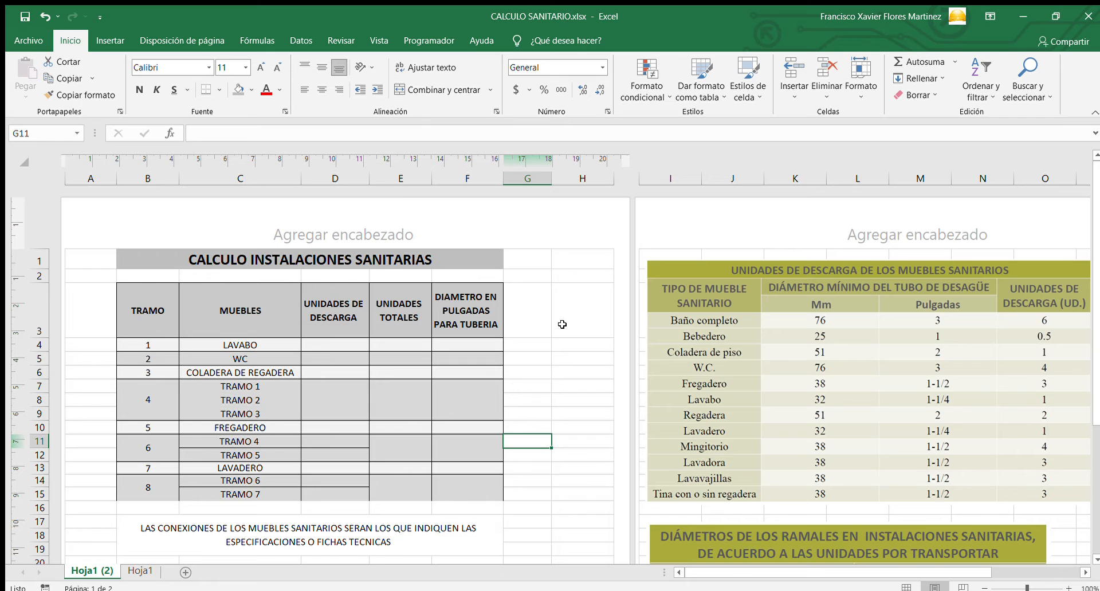
# Examine the sanitary calculation table, the isometric pipe diagram and the reference tables for fixture discharge units and branch diameters.
pyautogui.scroll(-6, 562, 325)
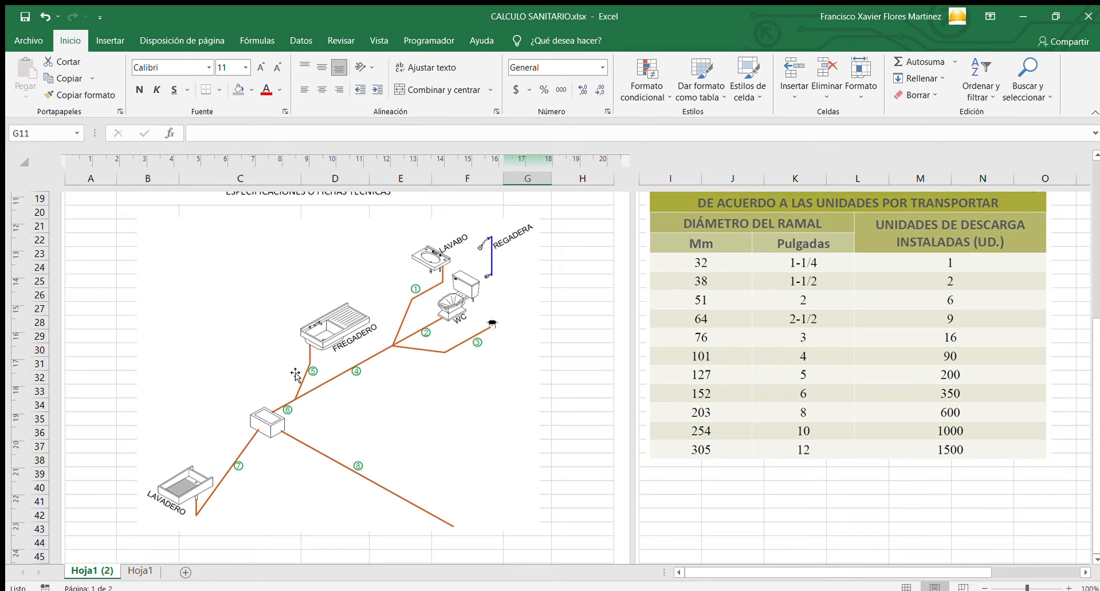
pyautogui.scroll(-1, 284, 416)
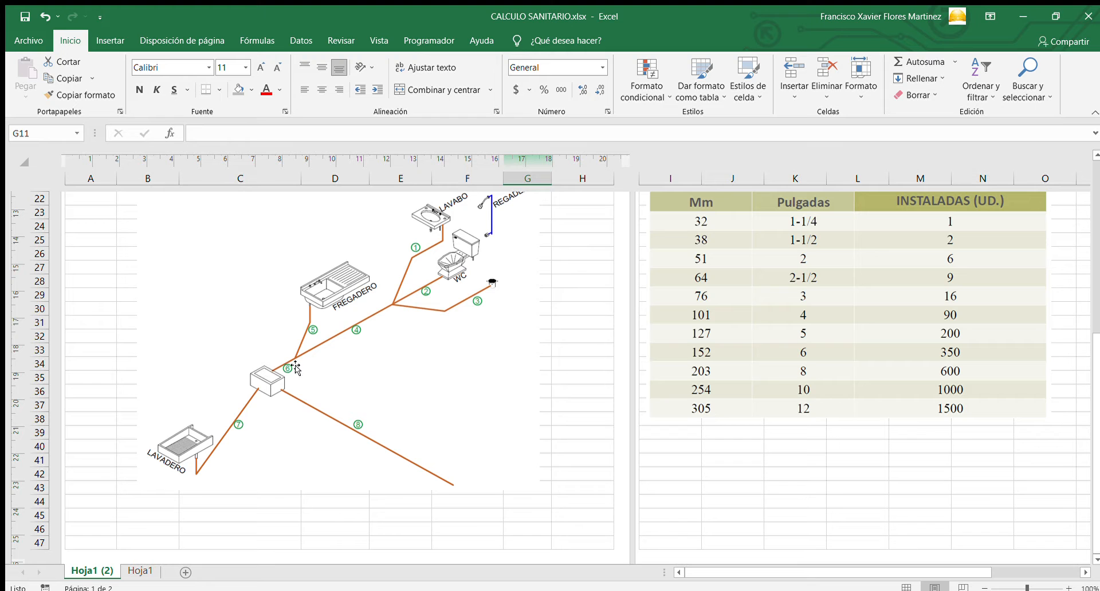
pyautogui.scroll(8, 980, 396)
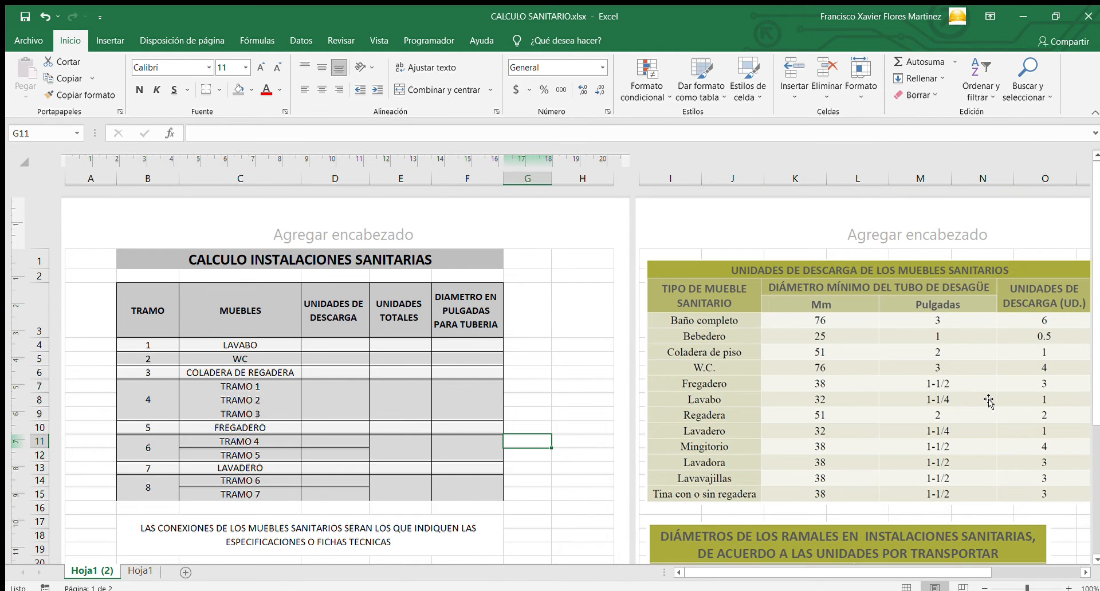
pyautogui.scroll(-5, 989, 401)
pyautogui.scroll(5, 989, 402)
pyautogui.scroll(-3, 705, 338)
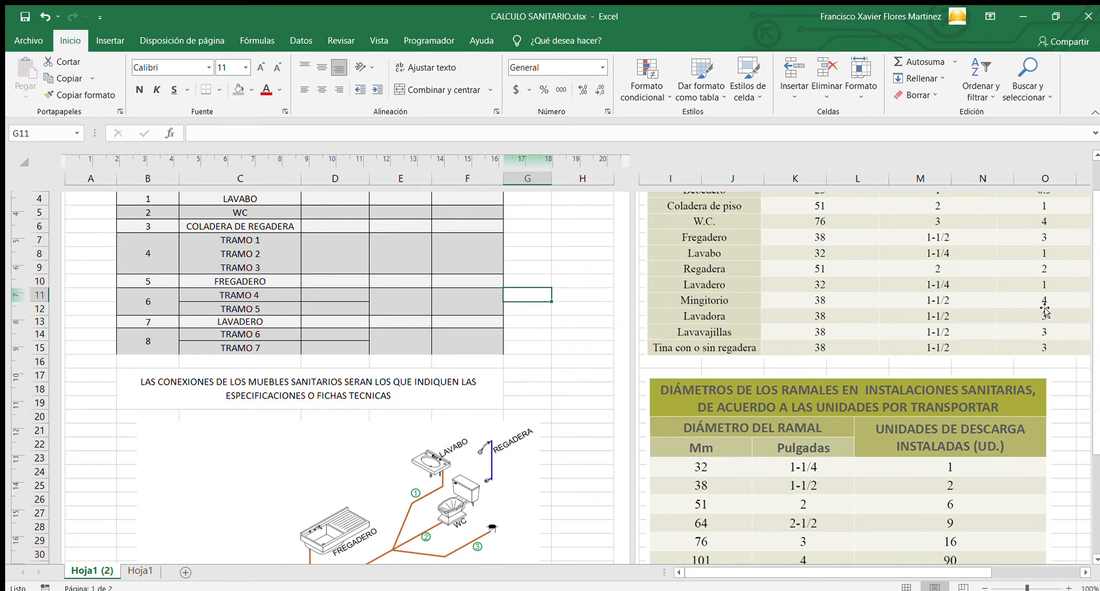
pyautogui.scroll(3, 1055, 292)
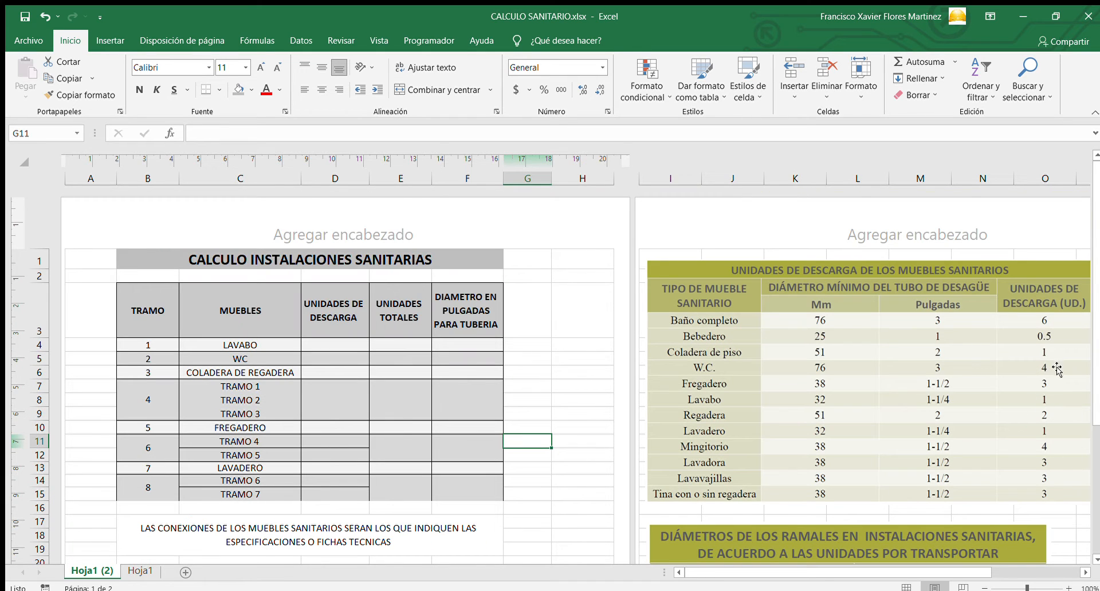
pyautogui.scroll(-5, 748, 416)
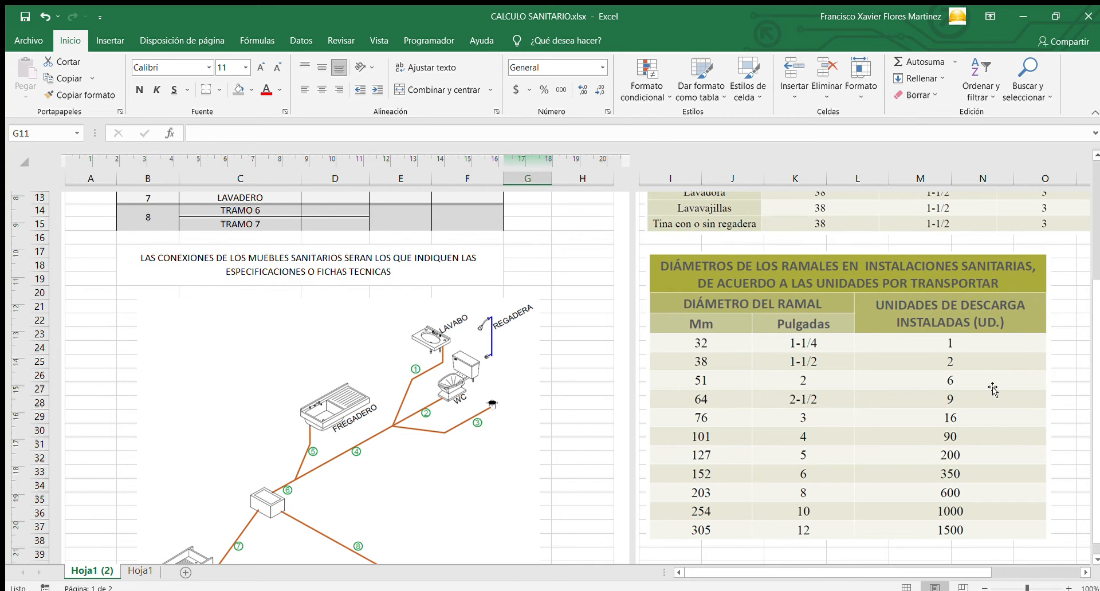
pyautogui.scroll(5, 845, 504)
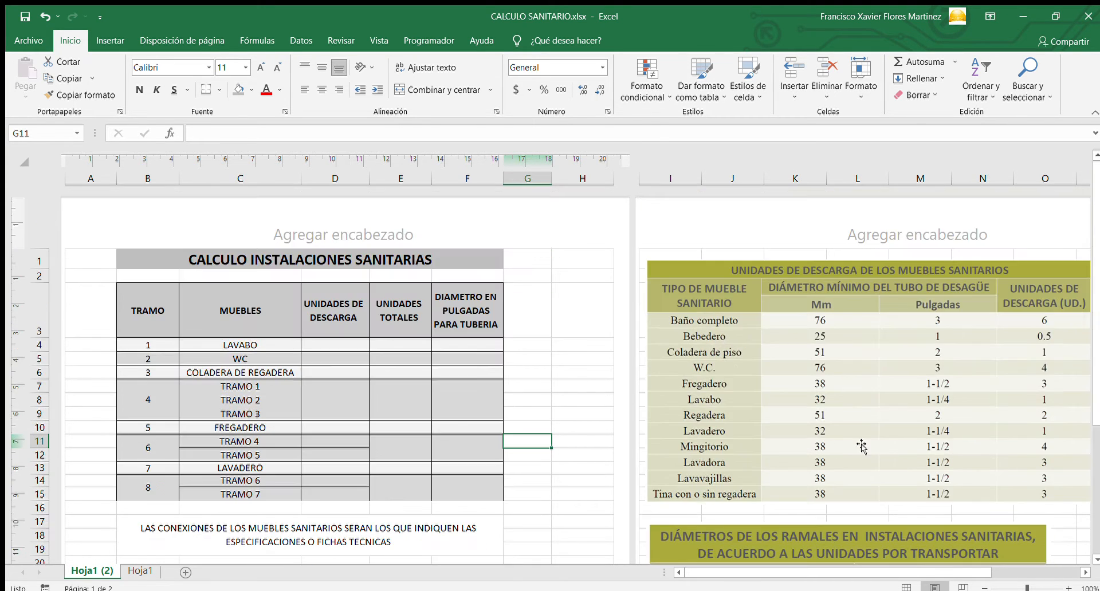
pyautogui.scroll(-5, 226, 331)
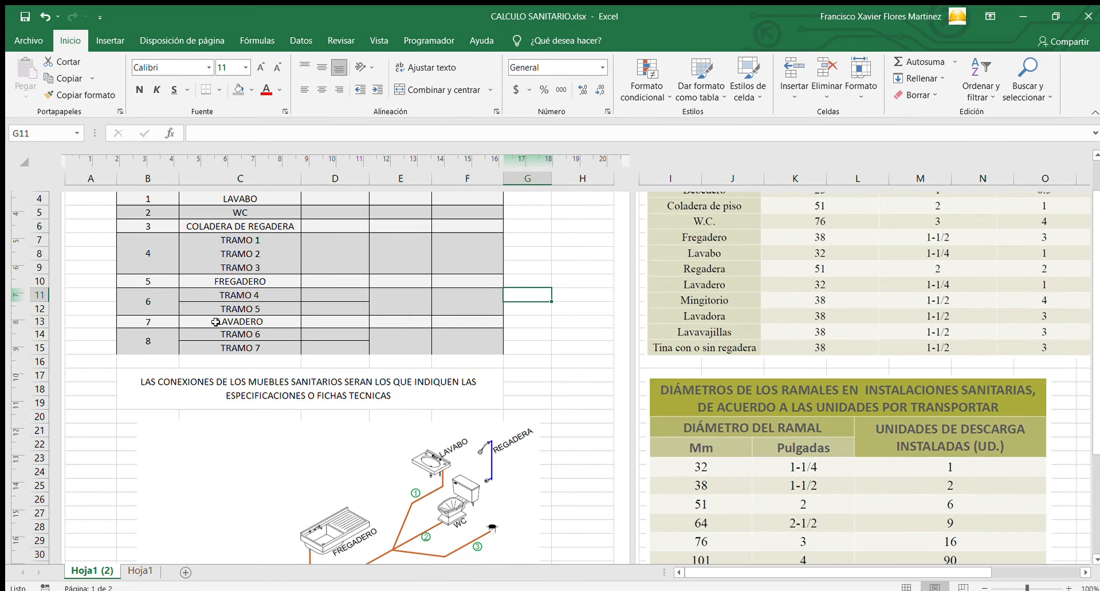
pyautogui.scroll(5, 335, 434)
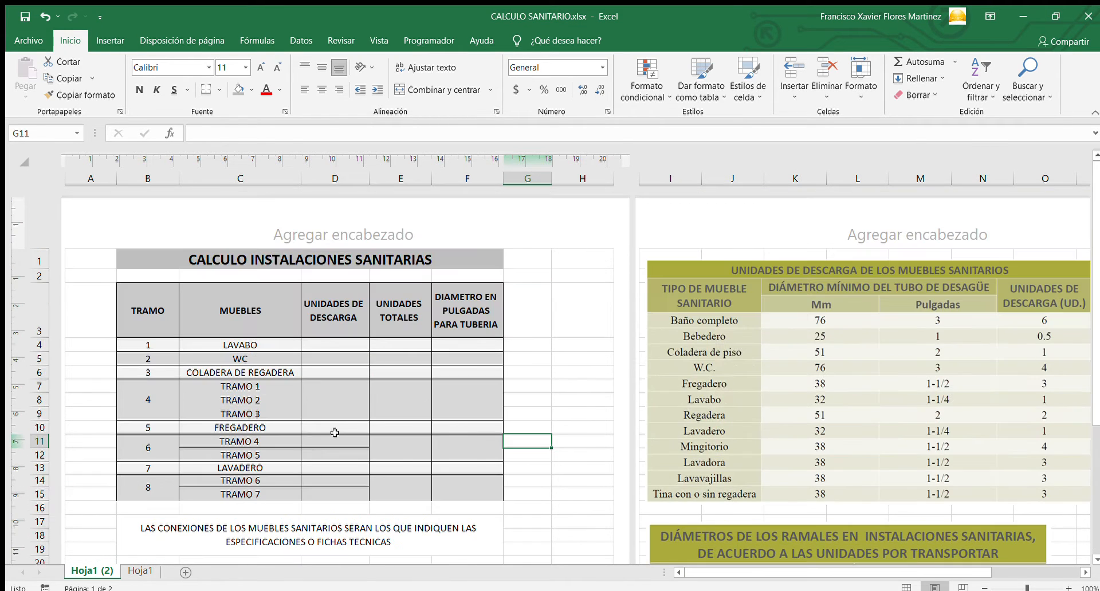
# Check pipe sections 1 to 4 in the calculation table against the fixtures and branches in the isometric diagram.
pyautogui.click(146, 348)
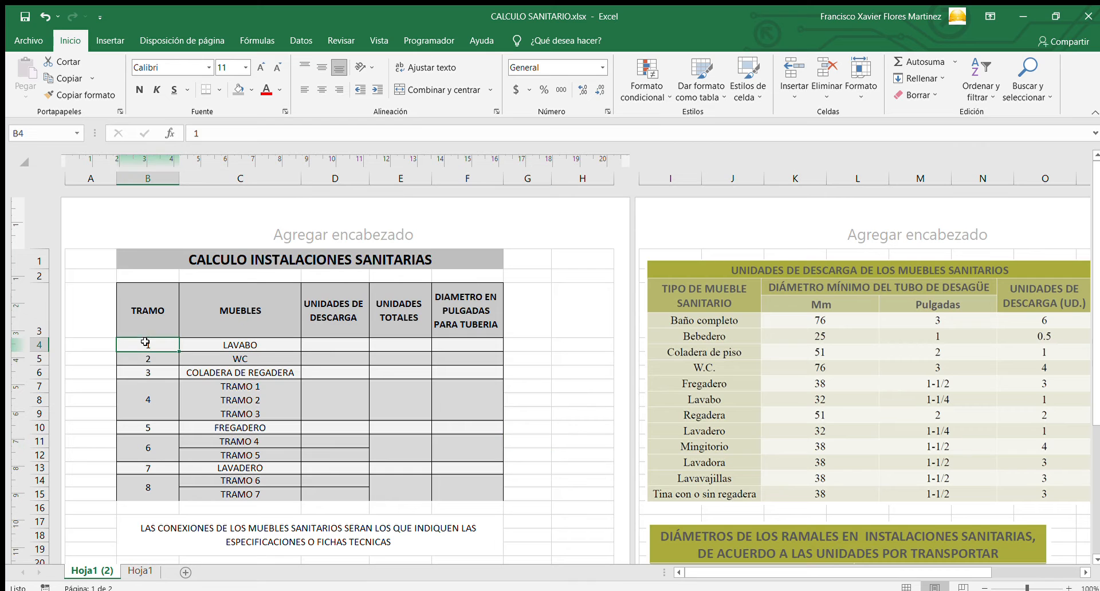
pyautogui.click(229, 344)
pyautogui.scroll(-3, 239, 354)
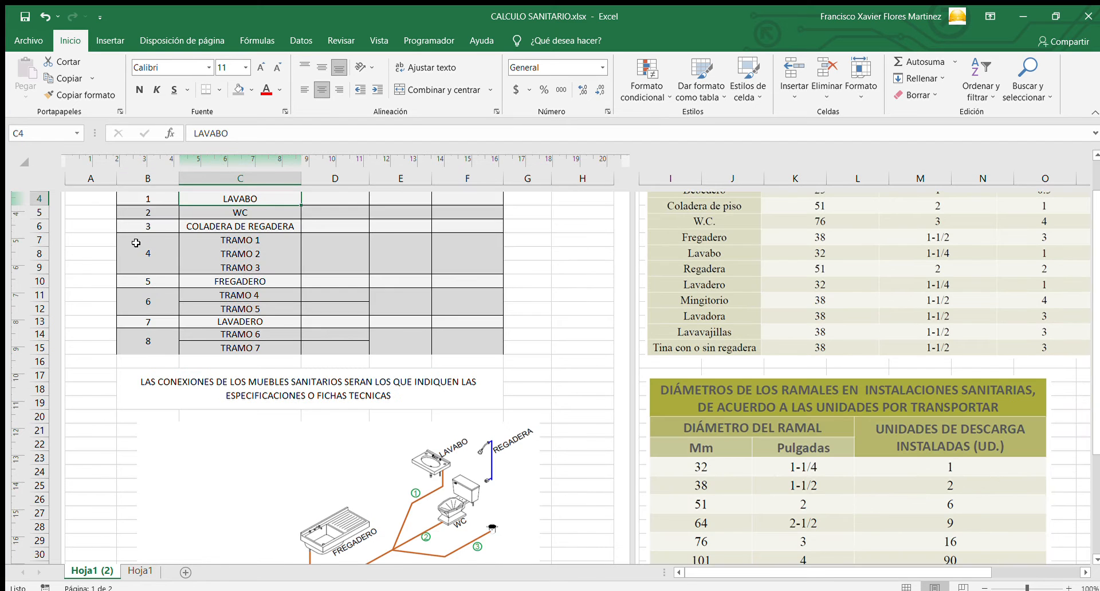
pyautogui.click(143, 213)
pyautogui.click(223, 211)
pyautogui.click(151, 228)
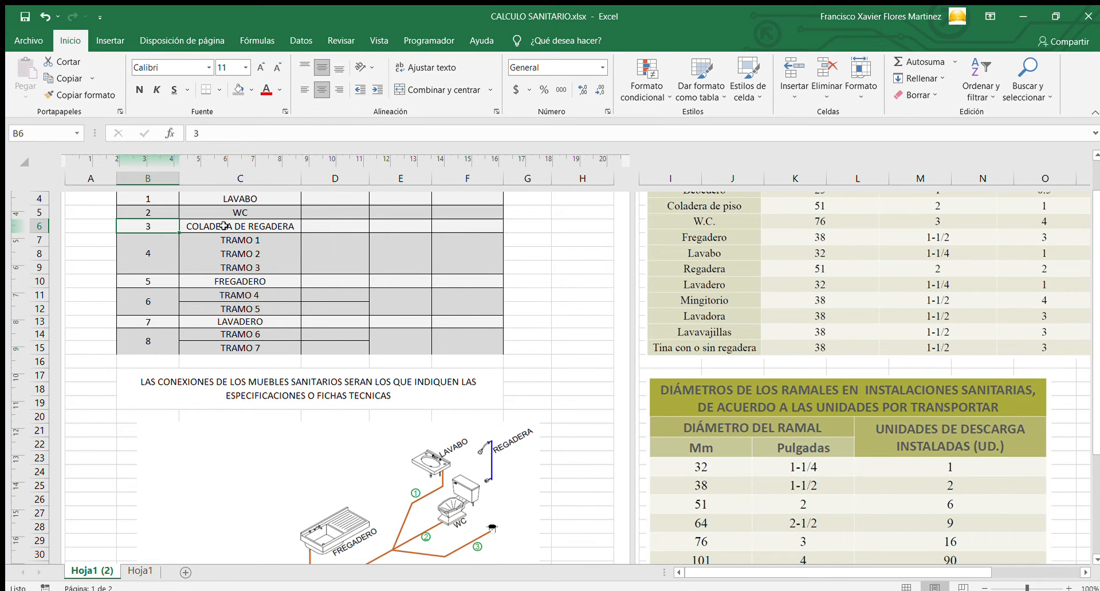
pyautogui.click(224, 226)
pyautogui.scroll(-3, 224, 226)
pyautogui.click(153, 220)
pyautogui.scroll(3, 242, 278)
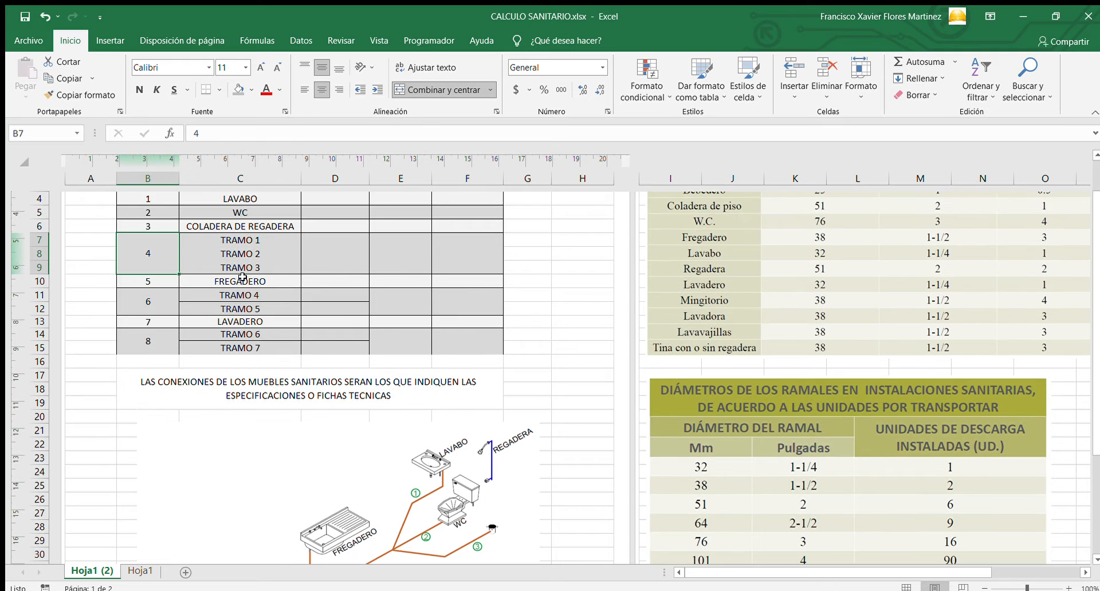
pyautogui.scroll(-3, 270, 312)
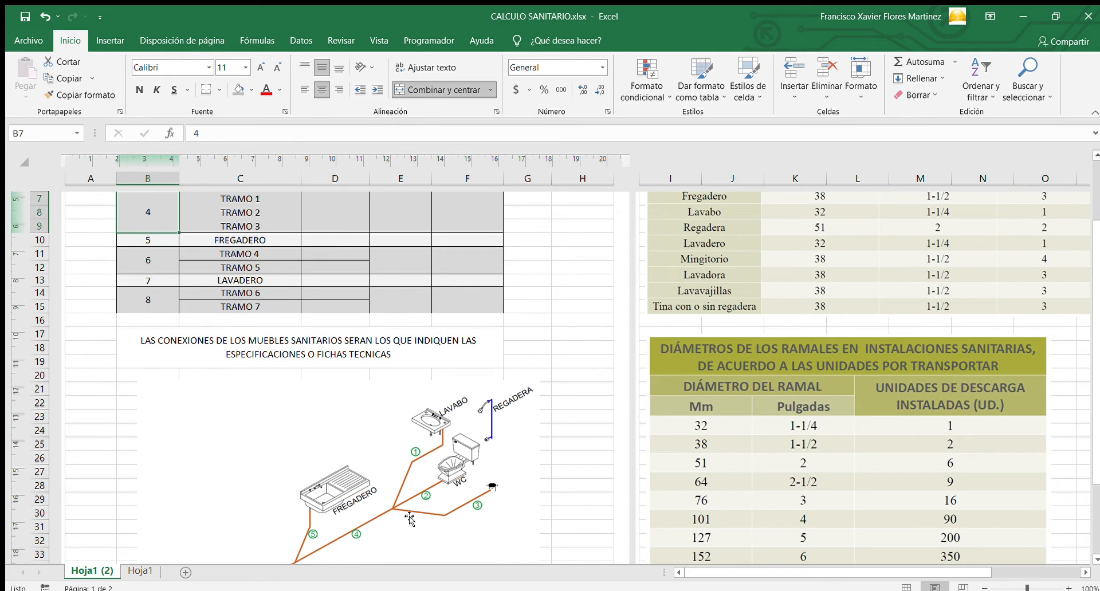
pyautogui.click(247, 206)
# Check pipe sections 5 to 8 in the calculation table against the sink, laundry sink and outlet runs in the diagram.
pyautogui.click(163, 240)
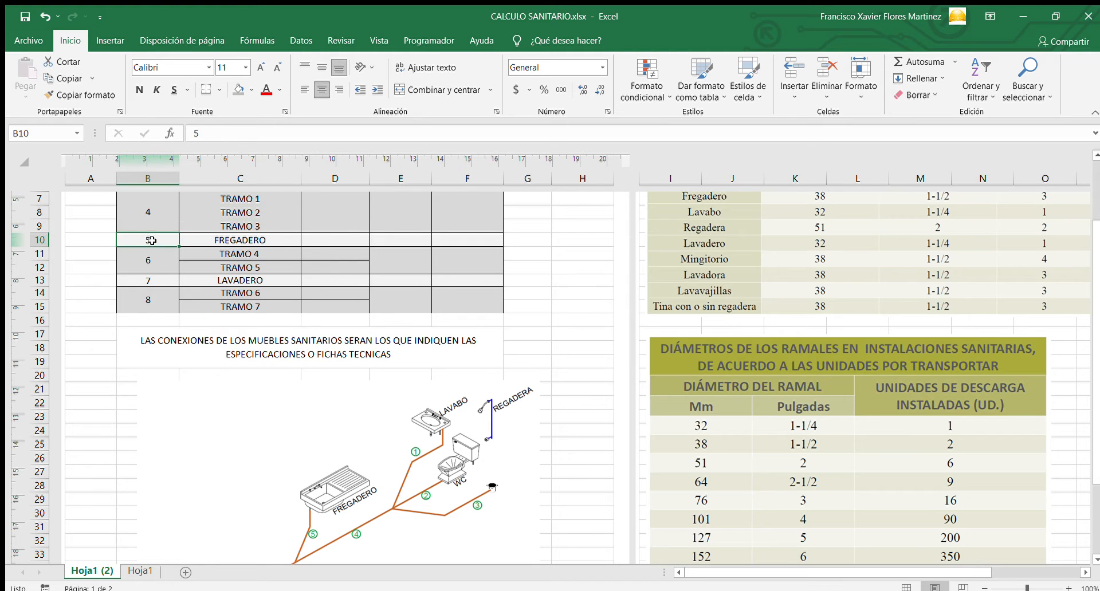
pyautogui.scroll(-3, 164, 241)
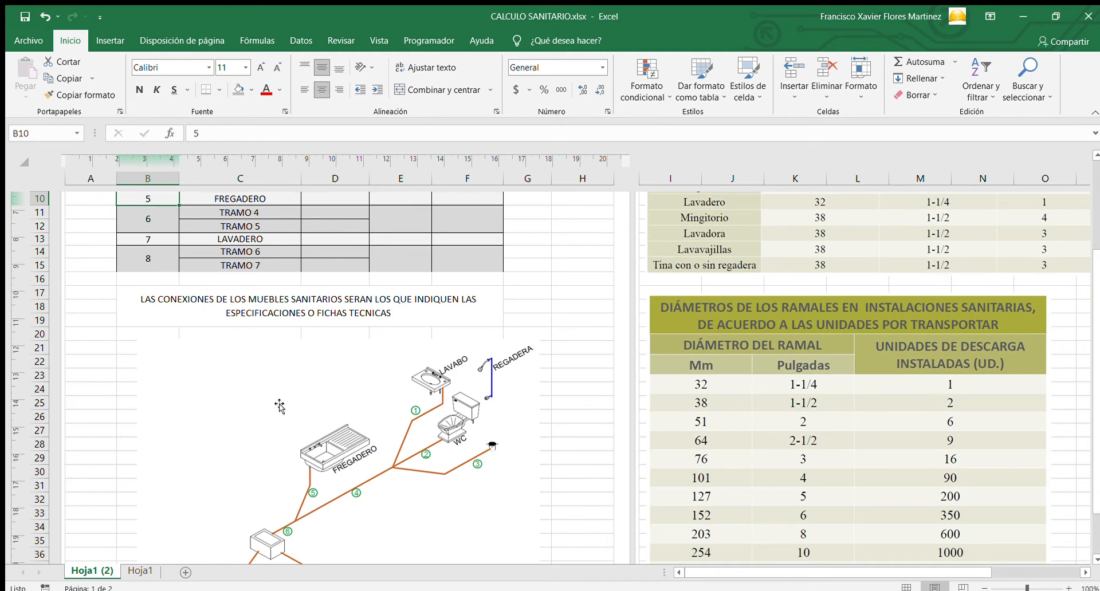
pyautogui.scroll(1, 279, 407)
pyautogui.click(141, 264)
pyautogui.scroll(-2, 224, 384)
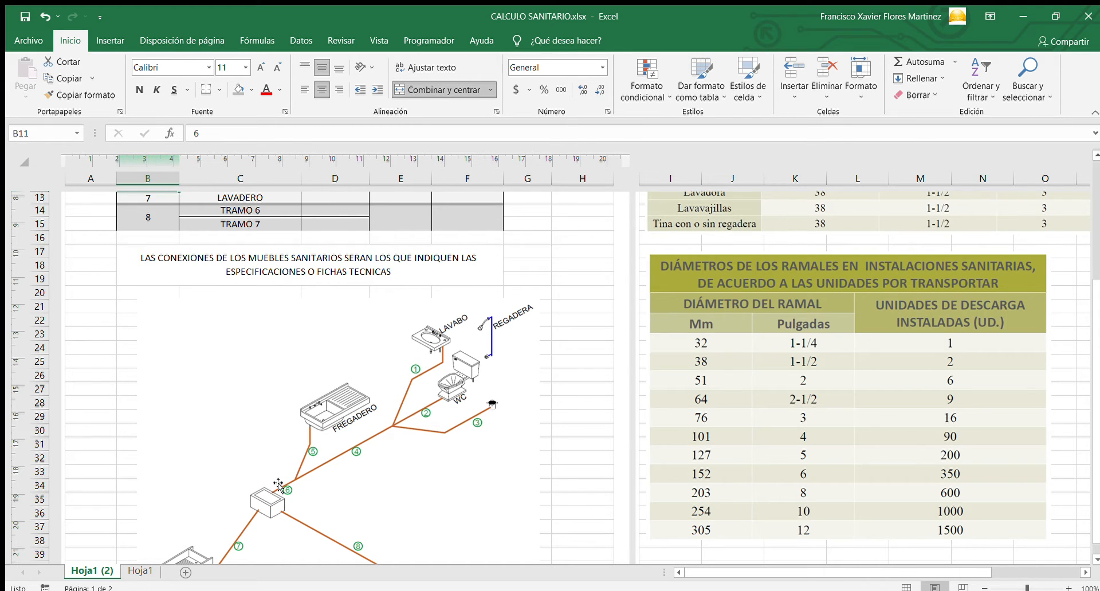
pyautogui.scroll(1, 196, 294)
pyautogui.scroll(-3, 198, 243)
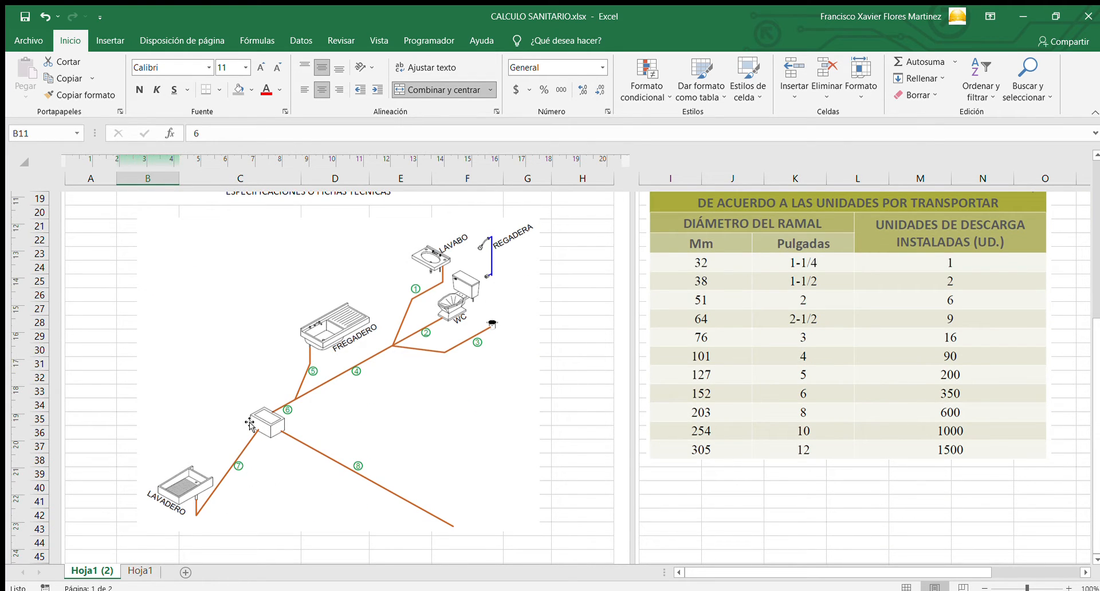
pyautogui.scroll(1, 285, 476)
pyautogui.scroll(2, 286, 419)
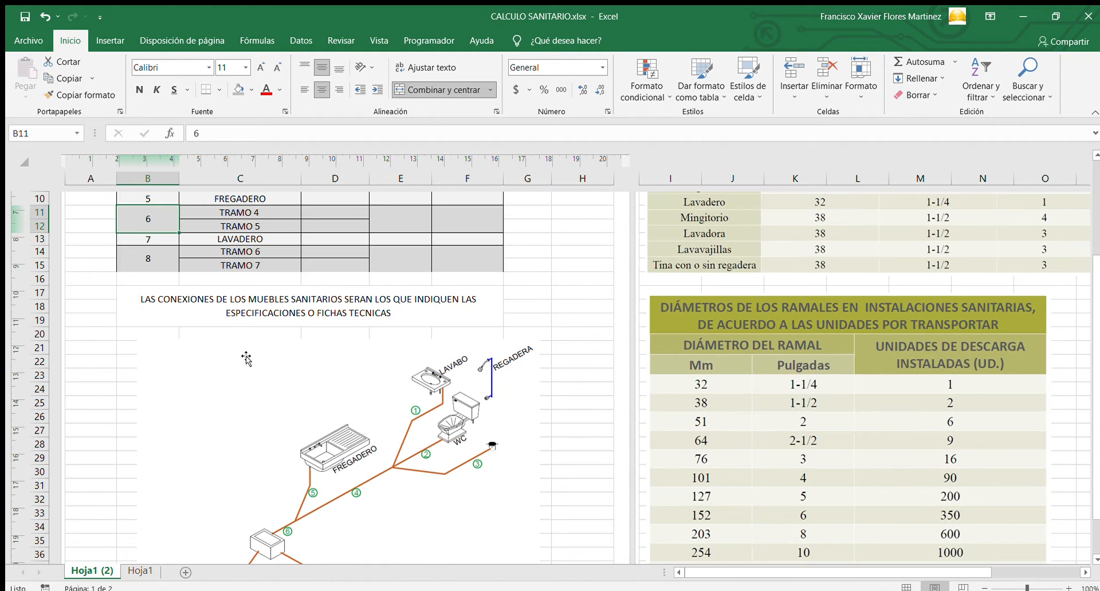
pyautogui.click(137, 252)
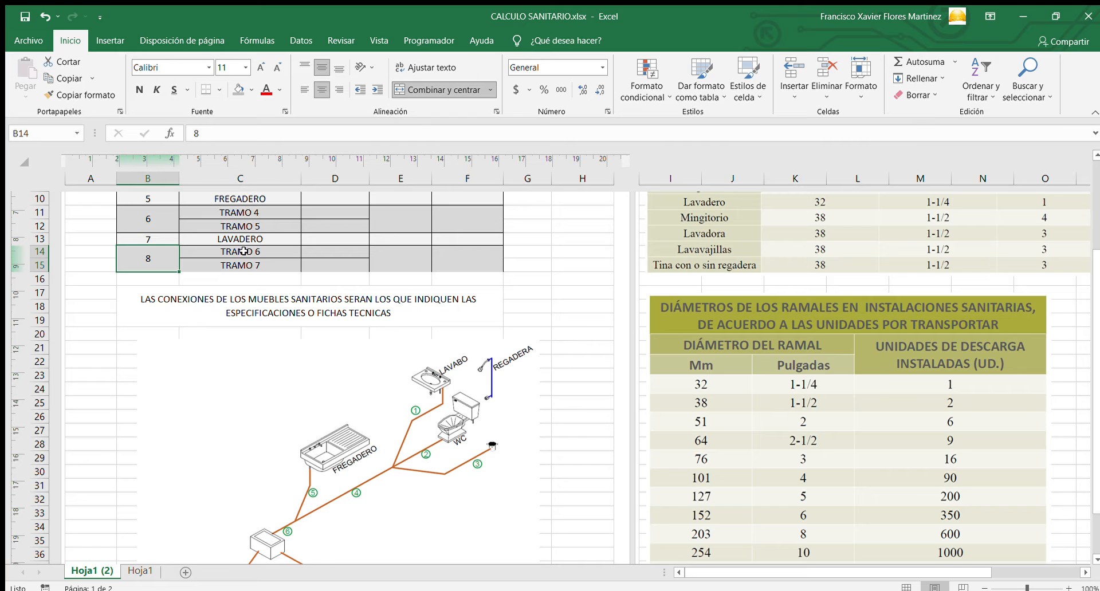
pyautogui.click(240, 251)
pyautogui.click(250, 277)
pyautogui.scroll(-3, 250, 277)
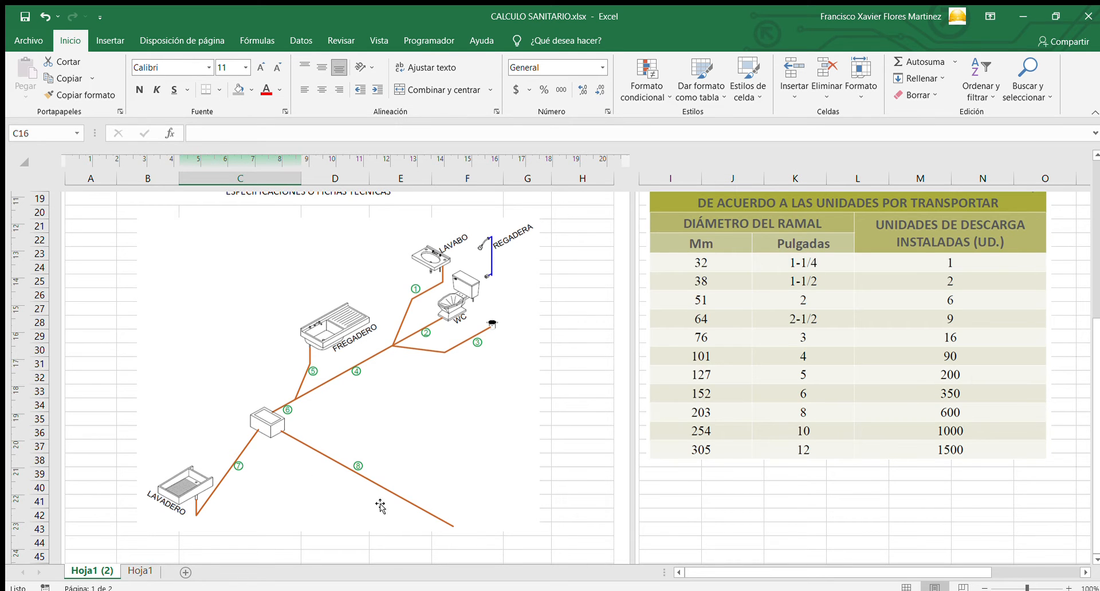
pyautogui.scroll(8, 373, 395)
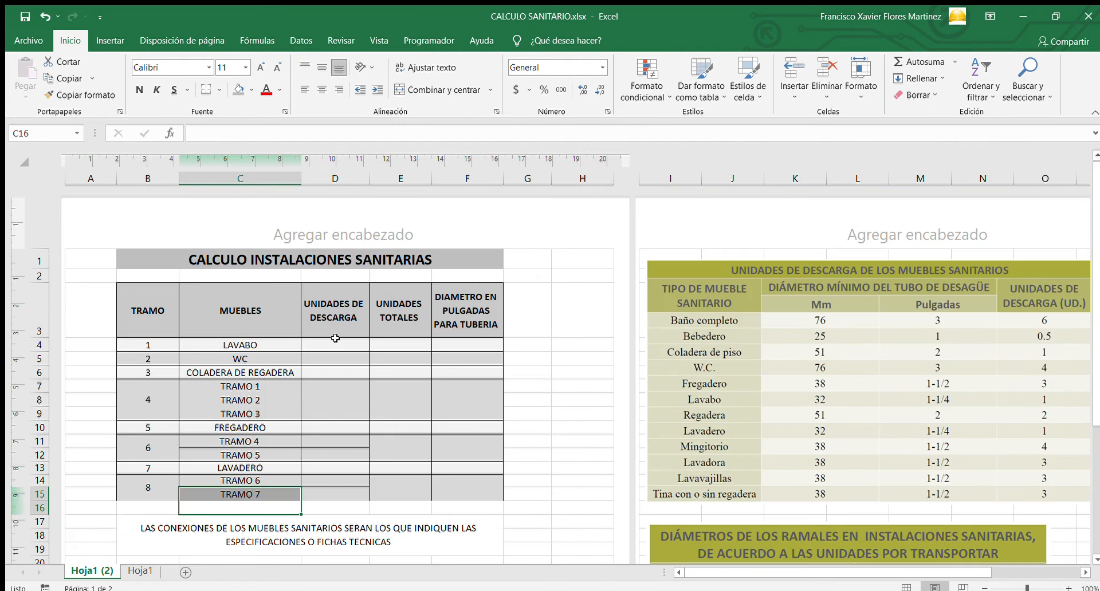
# Enter 1 discharge unit and 1 total unit for the LAVABO row of section 1.
pyautogui.scroll(-1, 345, 359)
pyautogui.click(335, 332)
pyautogui.scroll(1, 352, 312)
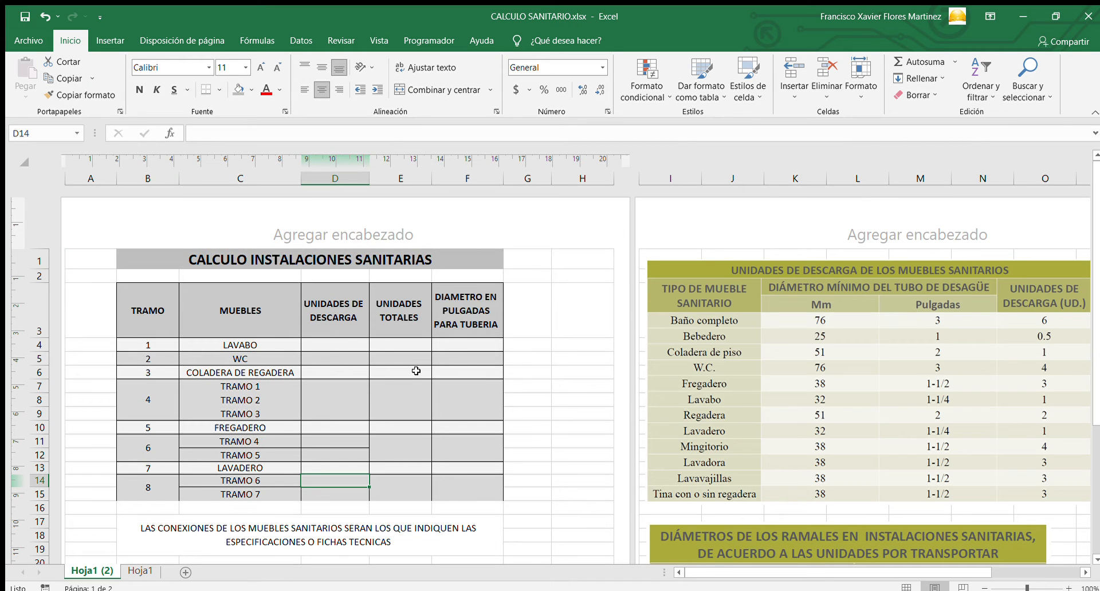
pyautogui.click(344, 347)
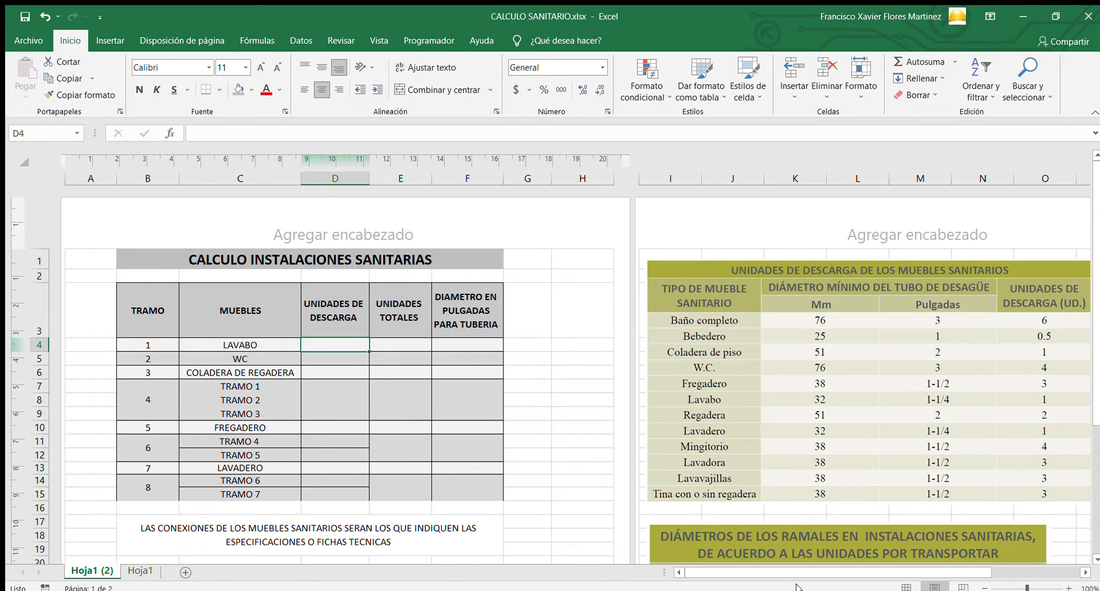
pyautogui.moveTo(841, 572); pyautogui.dragTo(885, 567)
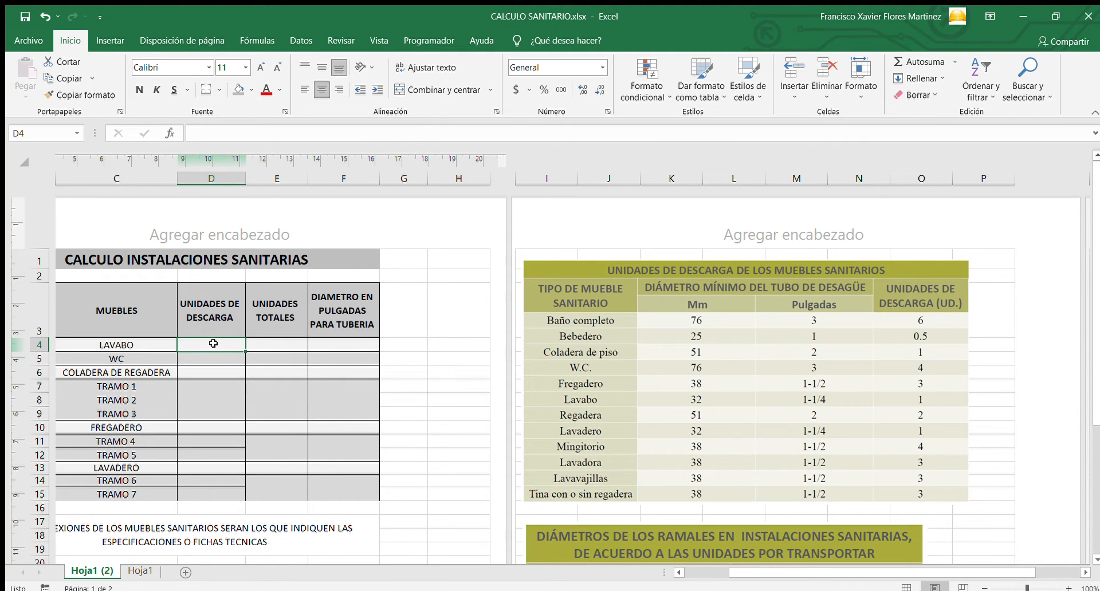
pyautogui.write('1')
pyautogui.press('Tab')
pyautogui.write('1')
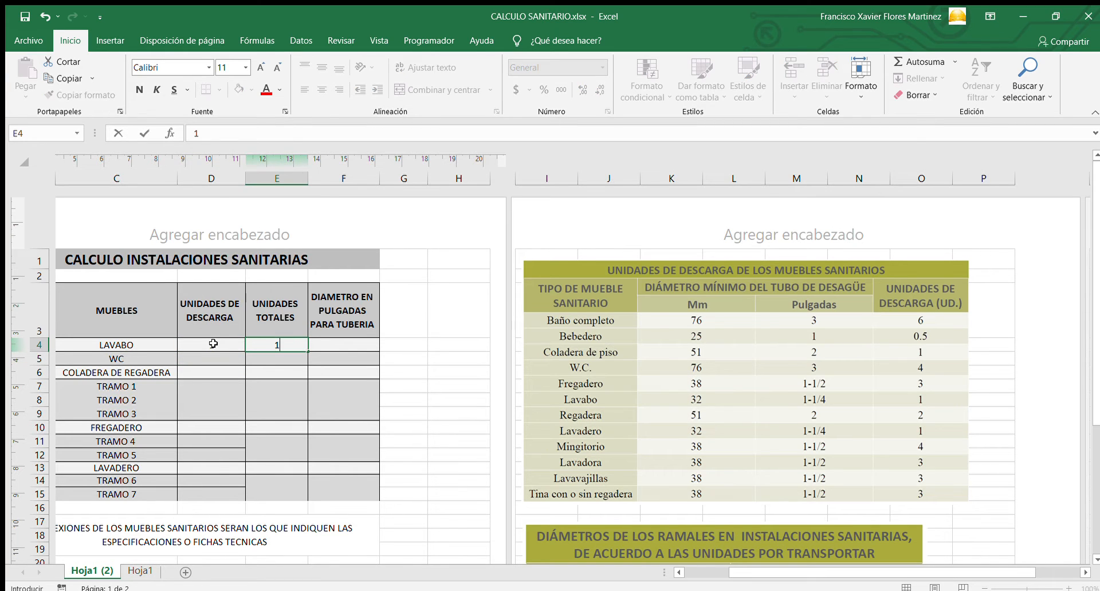
pyautogui.press('Tab')
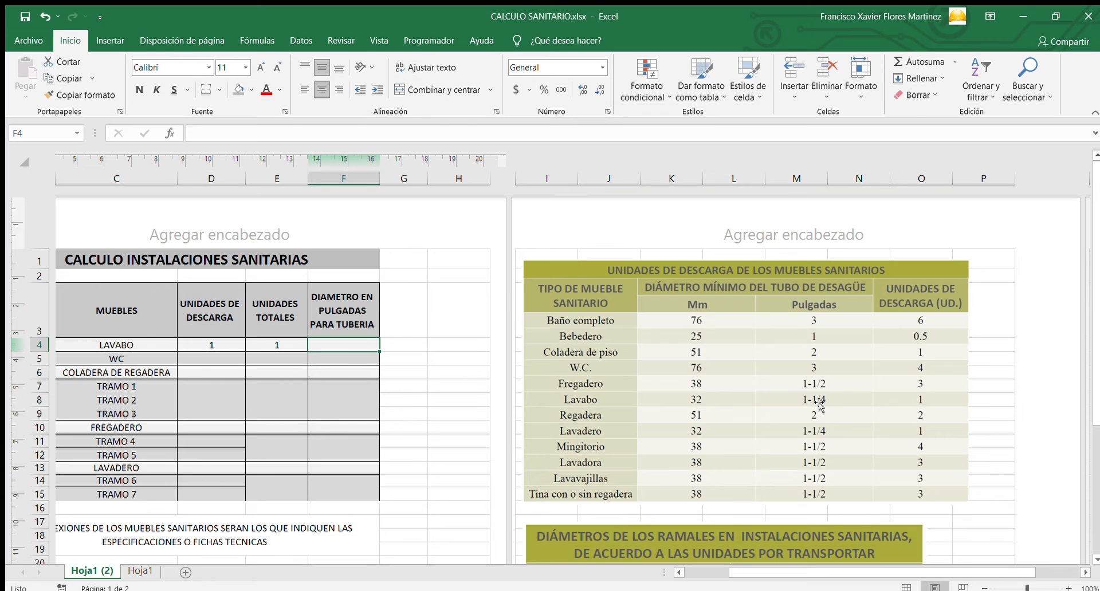
# Compare the washbasin's minimum drain diameter in the fixture table with the branch diameter for 1 discharge unit.
pyautogui.scroll(-3, 821, 406)
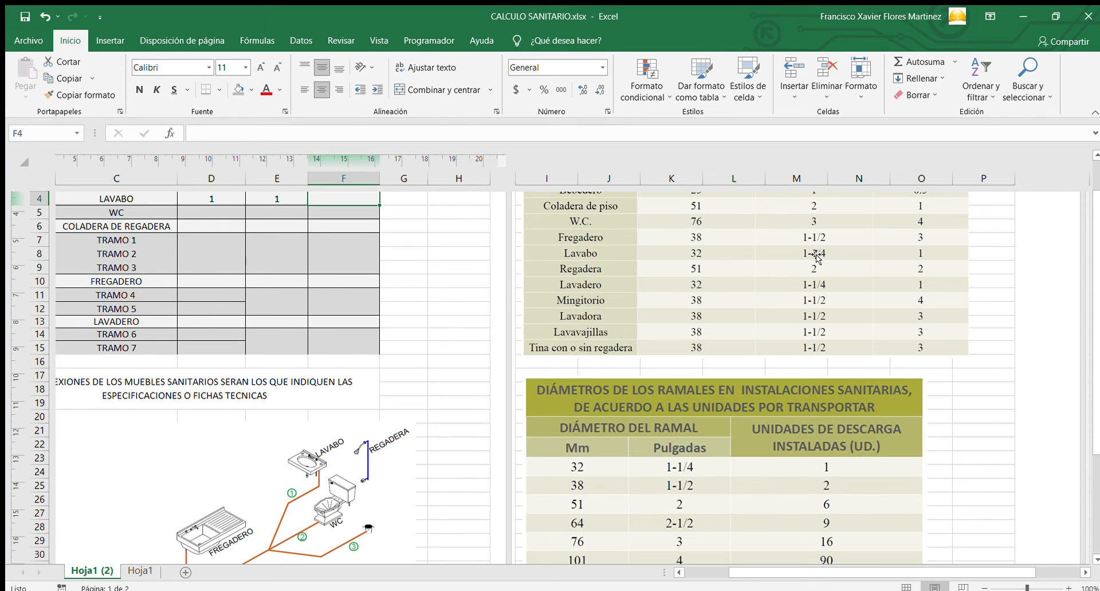
pyautogui.scroll(-4, 819, 274)
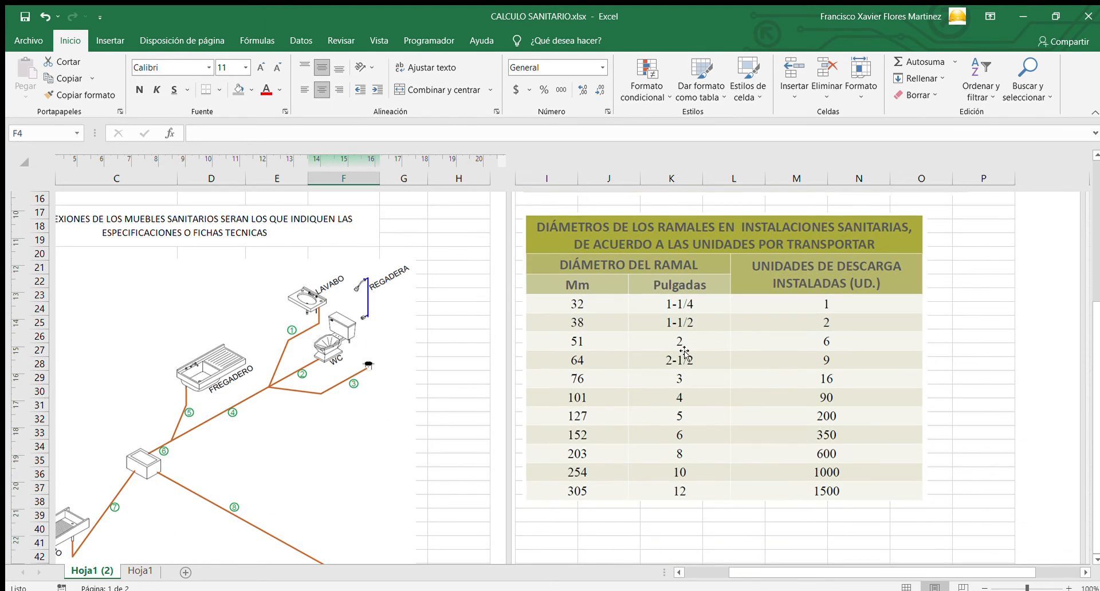
pyautogui.scroll(4, 739, 374)
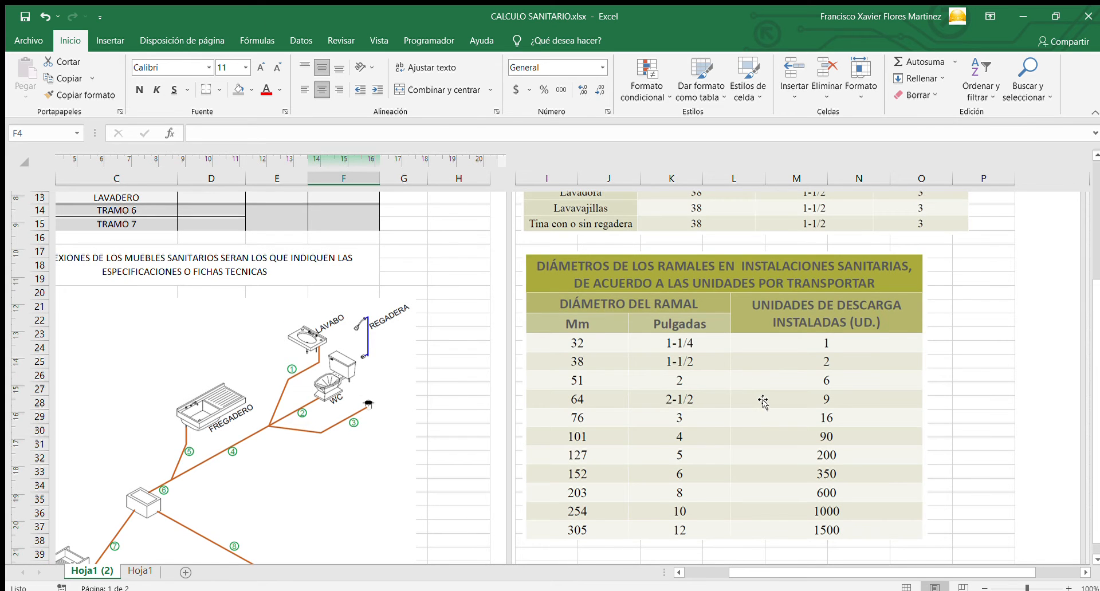
pyautogui.scroll(-2, 764, 401)
pyautogui.scroll(4, 763, 401)
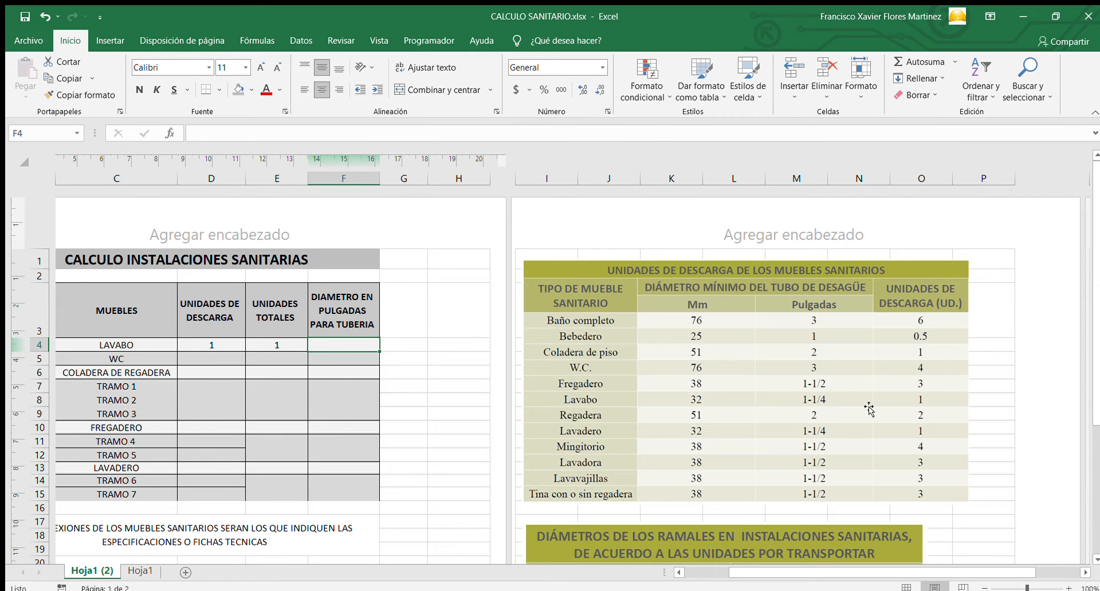
pyautogui.scroll(-4, 914, 406)
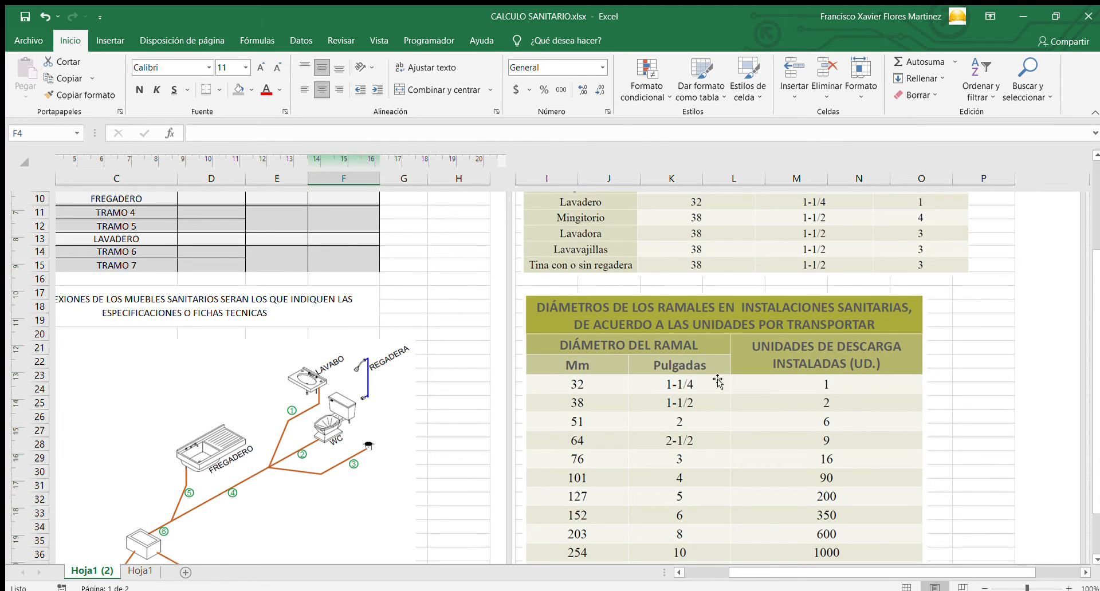
pyautogui.scroll(2, 711, 383)
pyautogui.scroll(3, 818, 296)
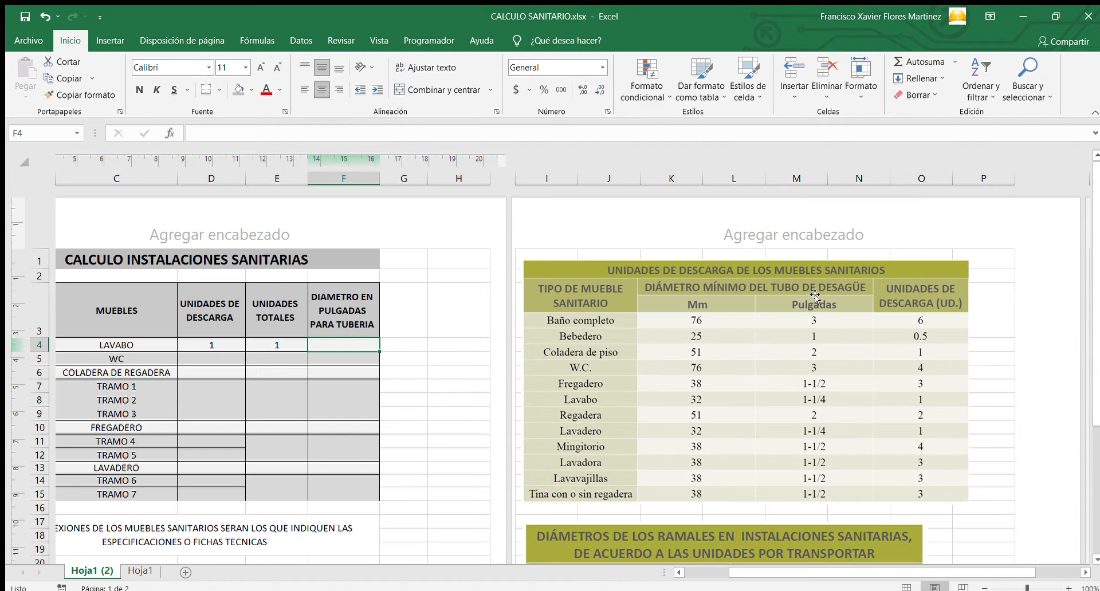
pyautogui.scroll(-5, 811, 405)
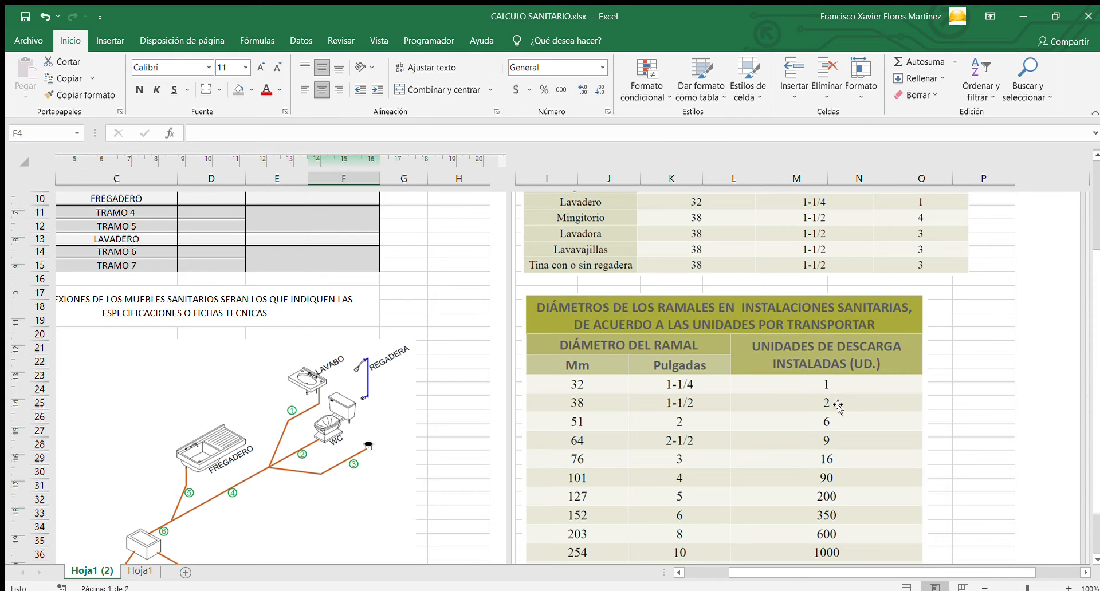
pyautogui.scroll(2, 860, 384)
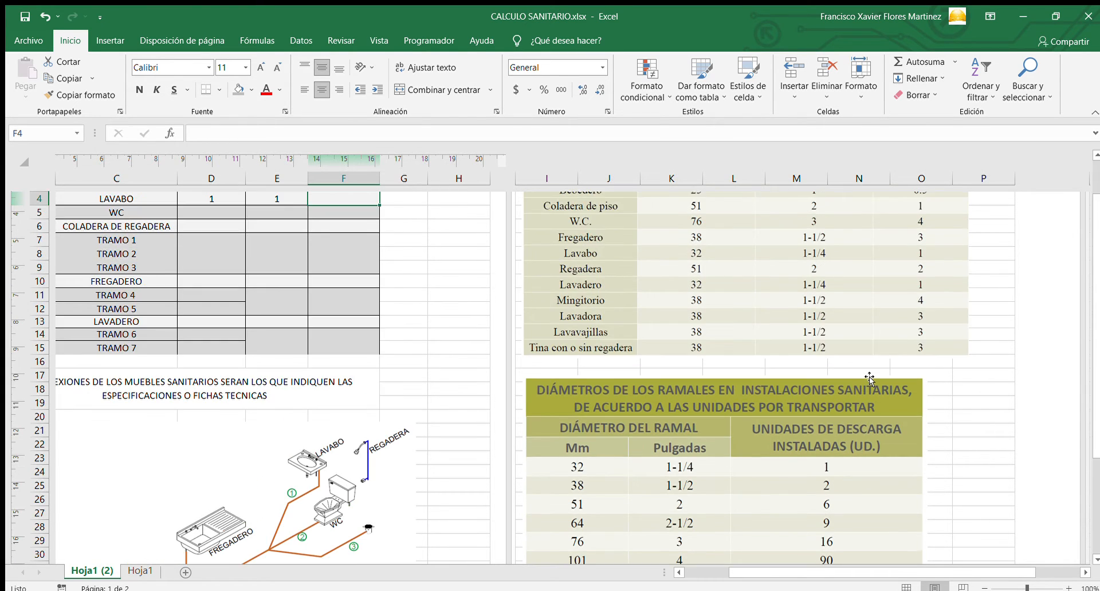
pyautogui.scroll(3, 869, 367)
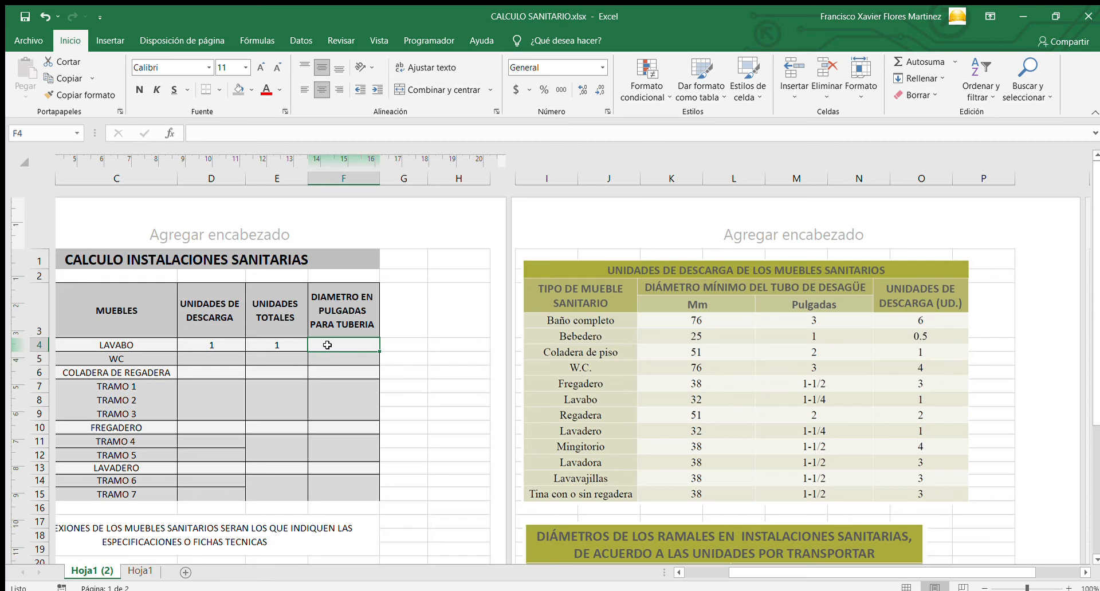
# Enter 1 1/4" as the pipe diameter for the LAVABO row of section 1.
pyautogui.write('1 1/4')
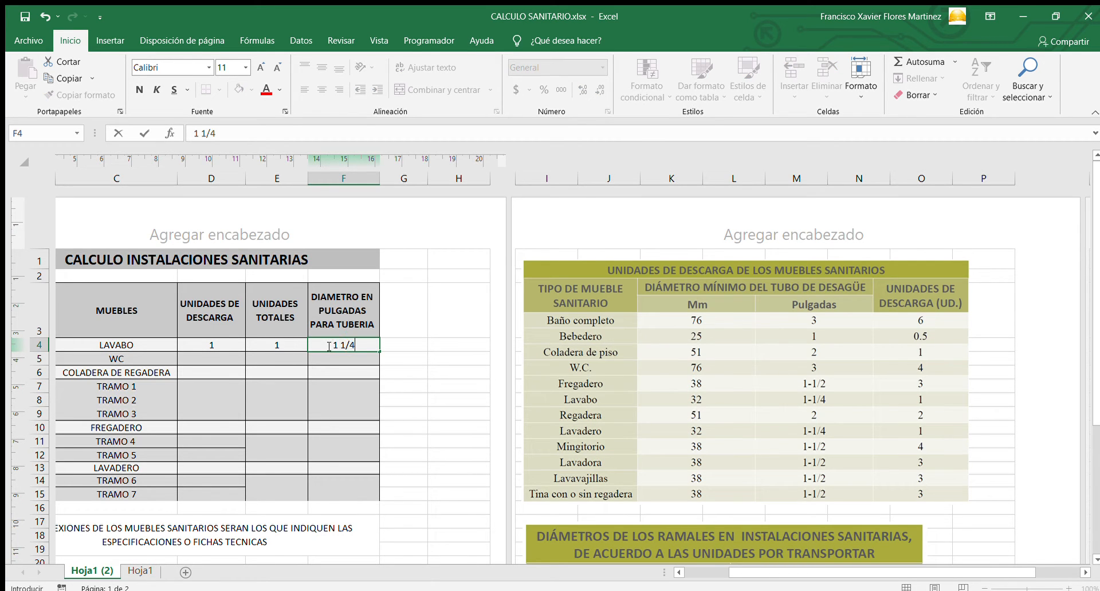
pyautogui.write('"')
pyautogui.press('Return')
# Enter 4 discharge units and 4 total units for the WC row of section 2.
pyautogui.press('Left')
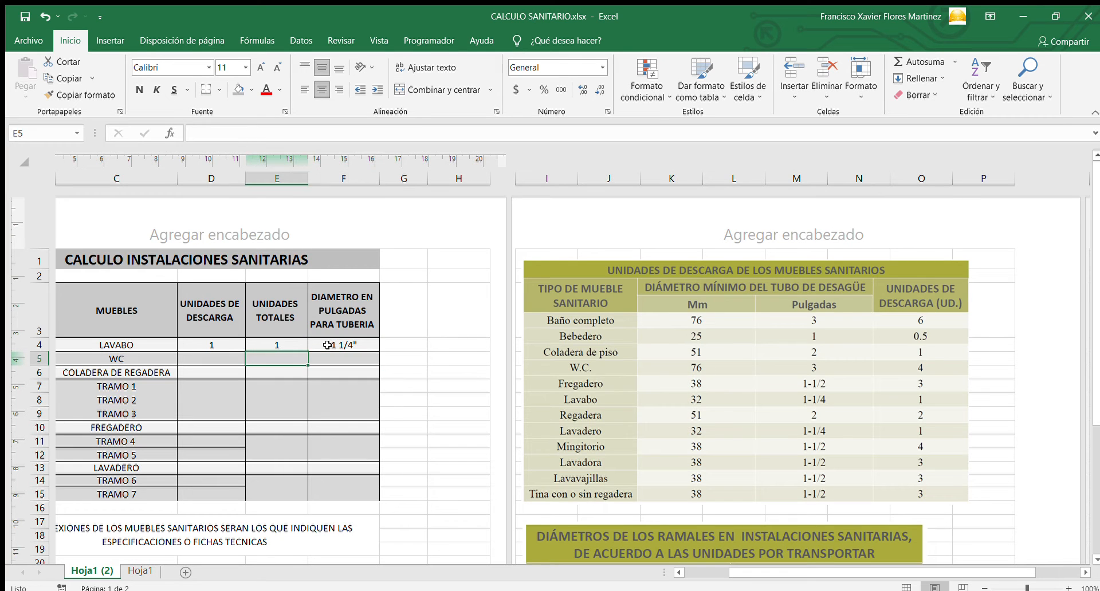
pyautogui.press('Left')
pyautogui.press('Down')
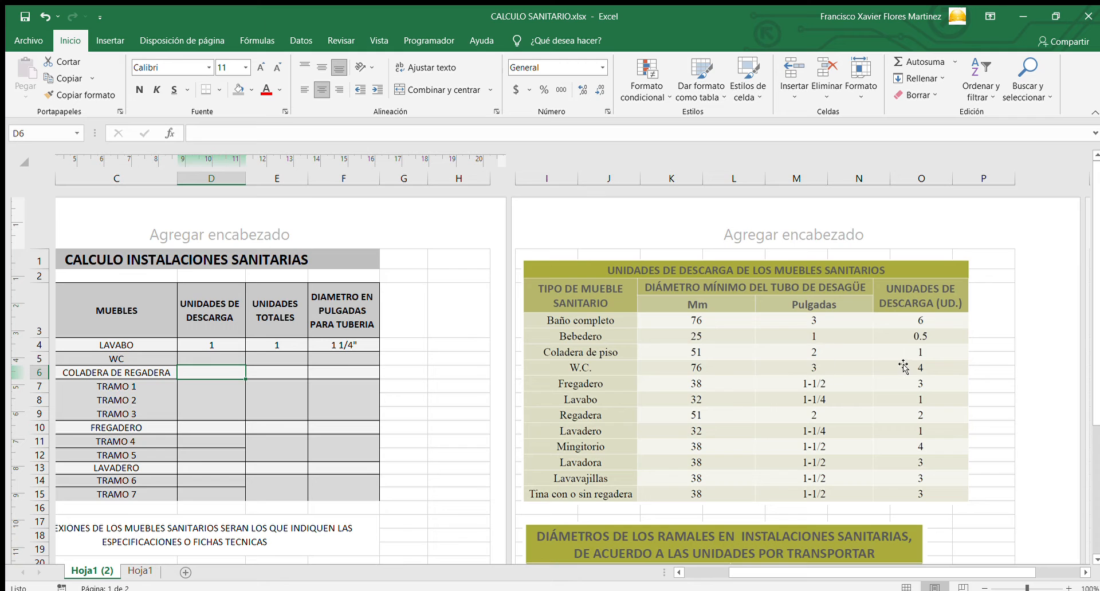
pyautogui.click(204, 357)
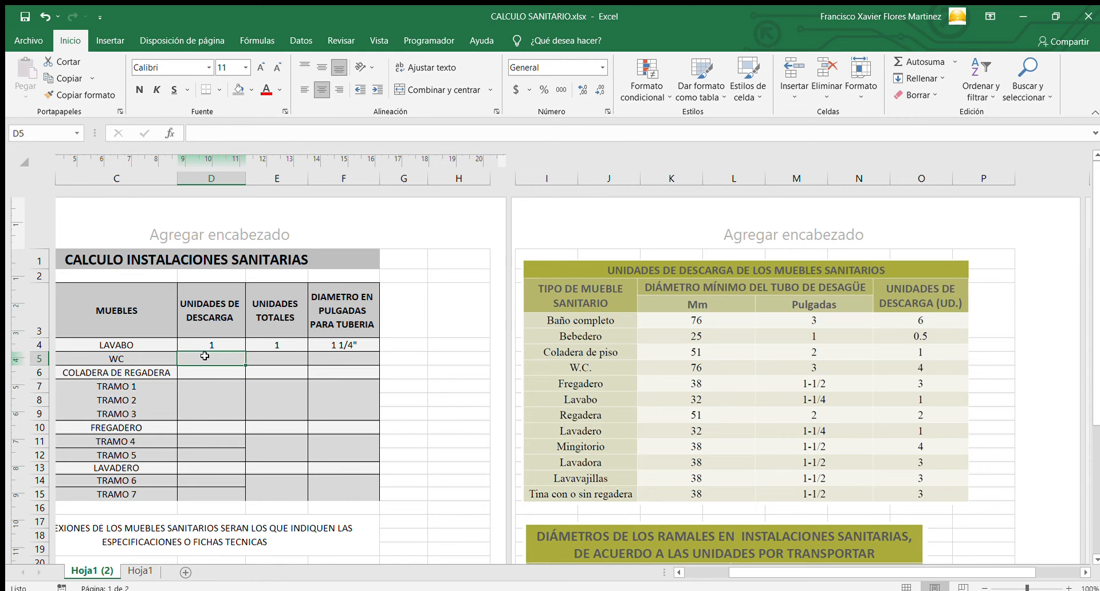
pyautogui.write('4')
pyautogui.press('Tab')
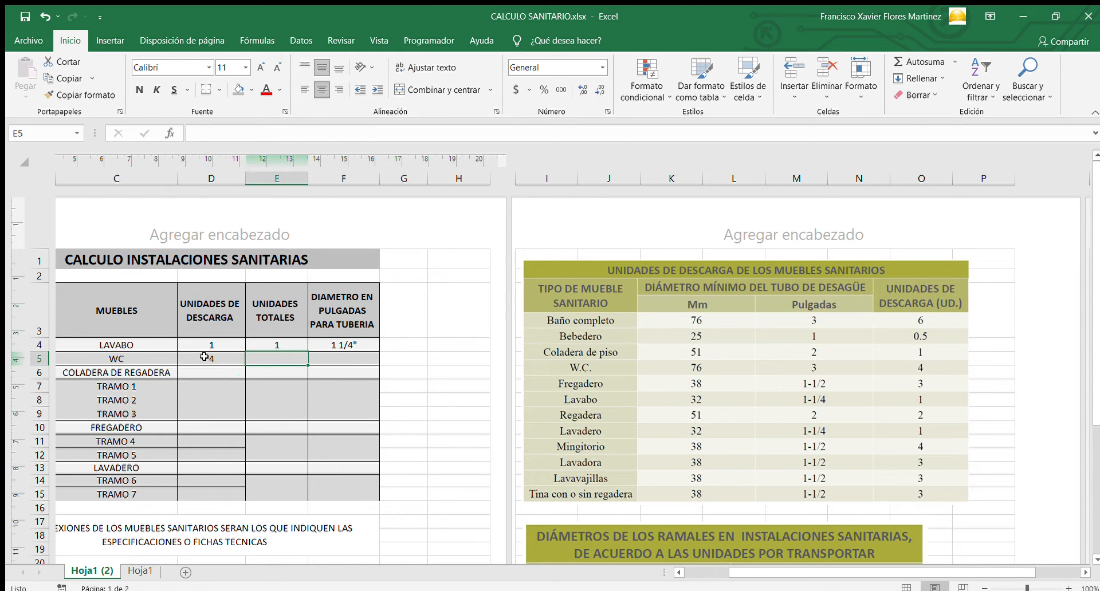
pyautogui.write('4')
pyautogui.press('Tab')
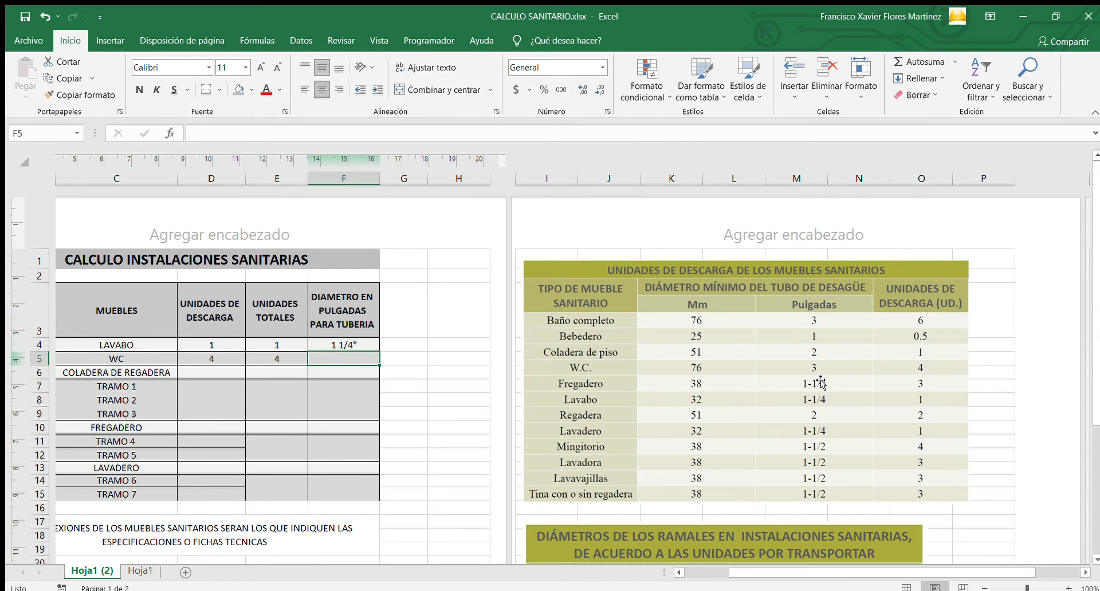
# Check the WC's diameter in both reference tables and enter 3" as the pipe diameter for section 2.
pyautogui.scroll(-5, 820, 378)
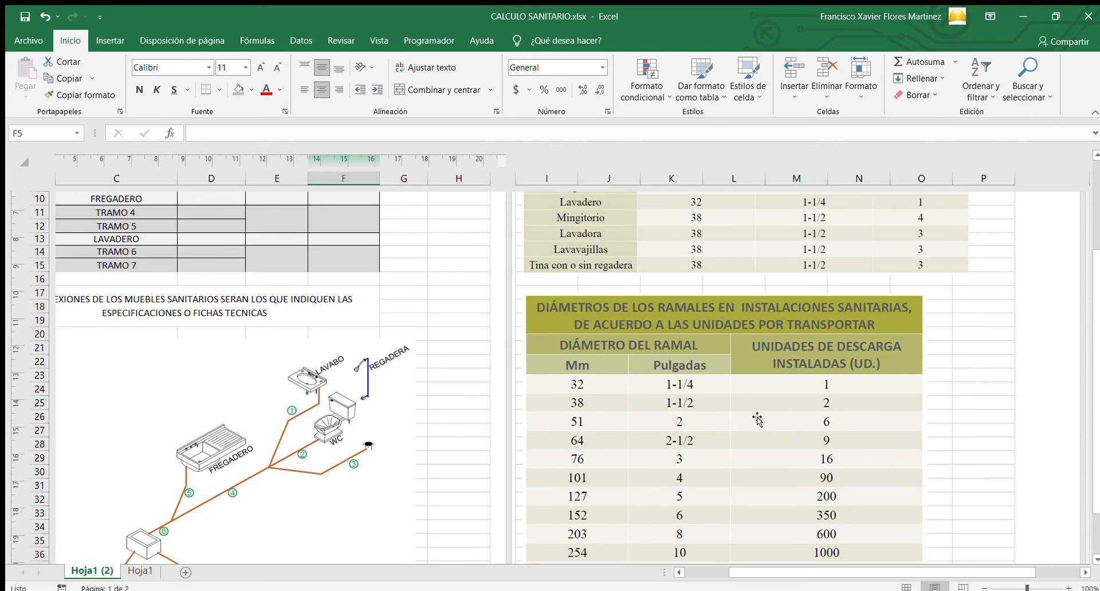
pyautogui.click(672, 461)
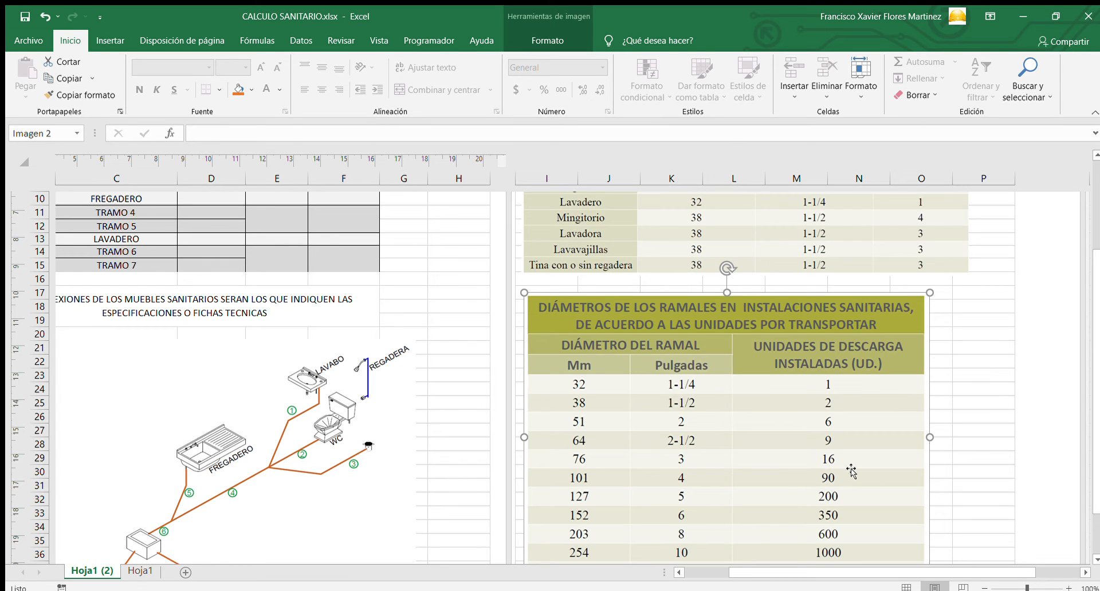
pyautogui.scroll(5, 722, 453)
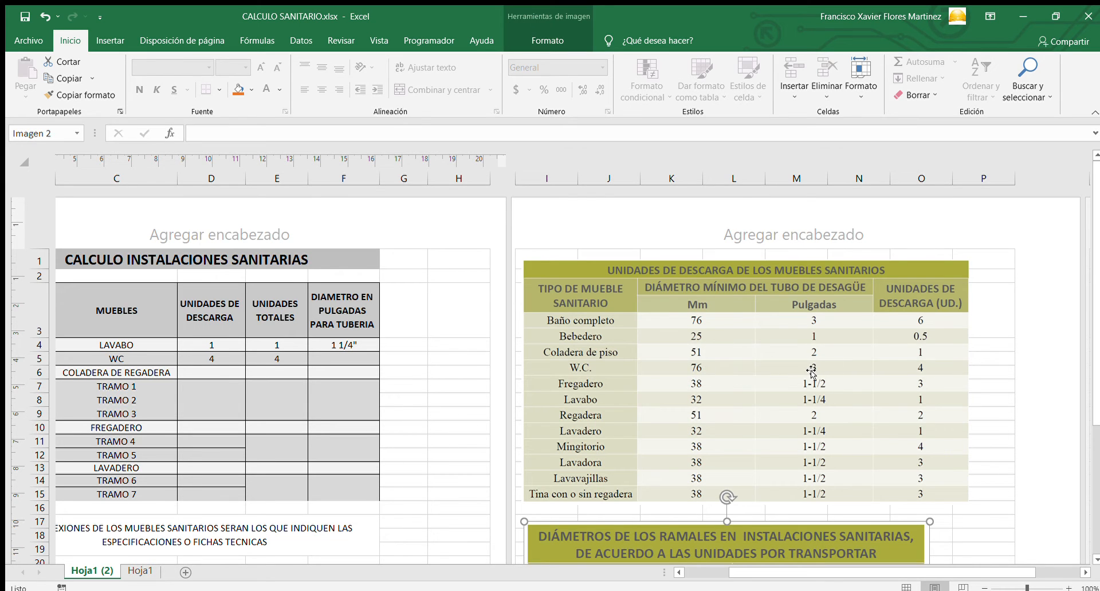
pyautogui.scroll(-5, 818, 367)
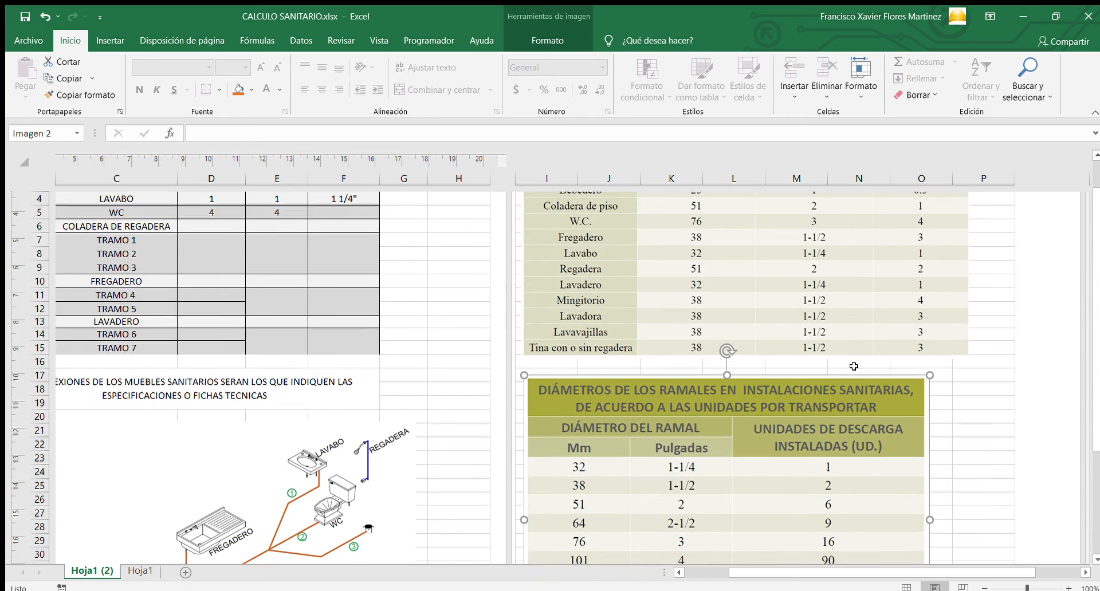
pyautogui.scroll(5, 815, 461)
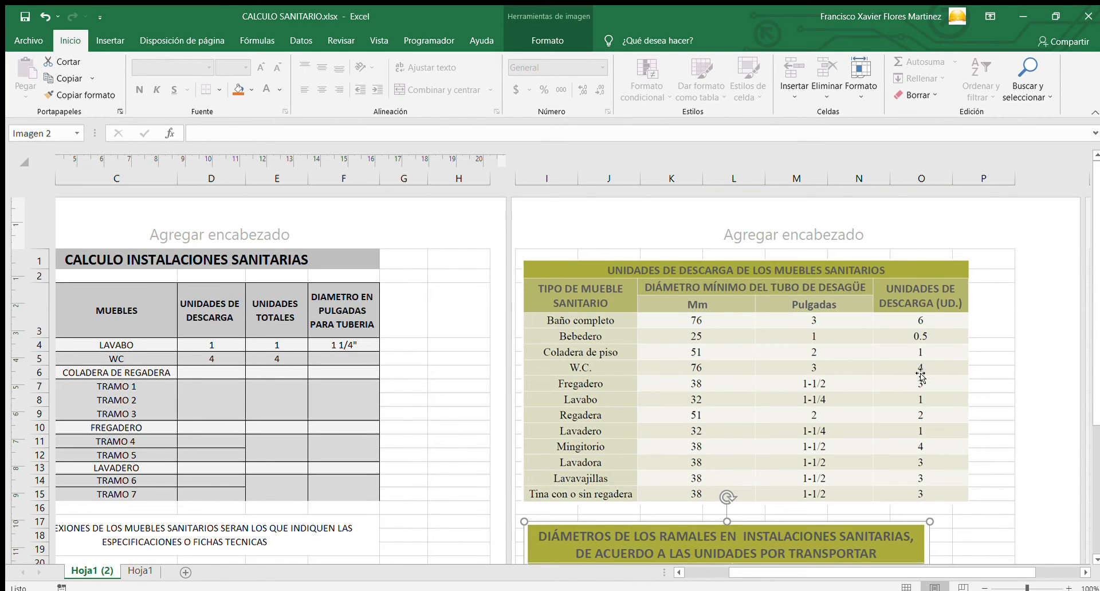
pyautogui.click(333, 361)
pyautogui.write('3')
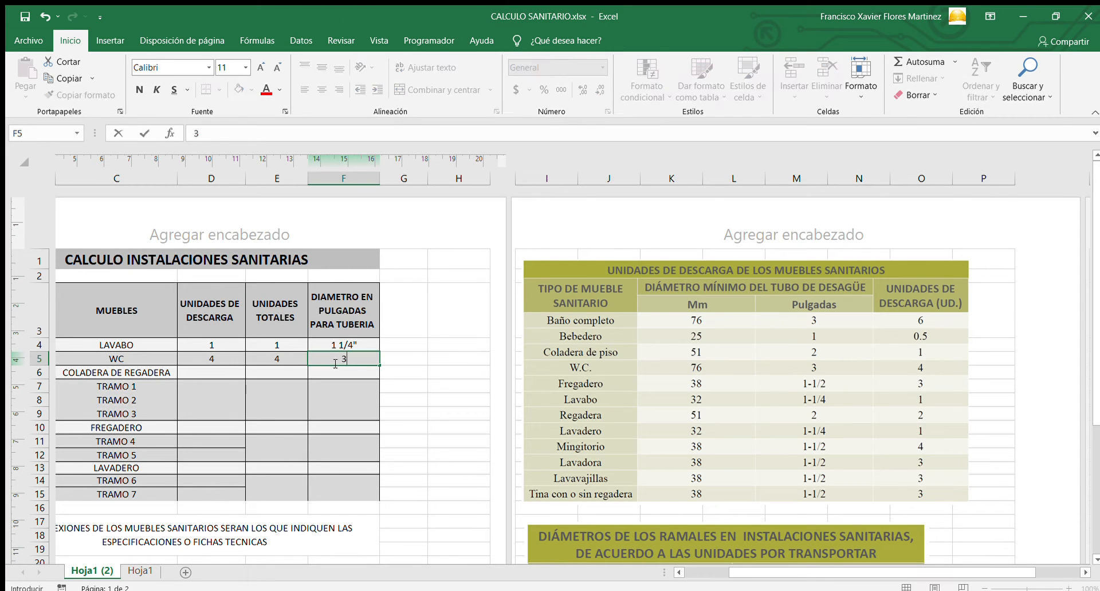
pyautogui.press('Return')
# Compare the shower's discharge units and drain diameter with the branch diameter table and the section 3 drain in the diagram.
pyautogui.press('Left')
pyautogui.press('Left')
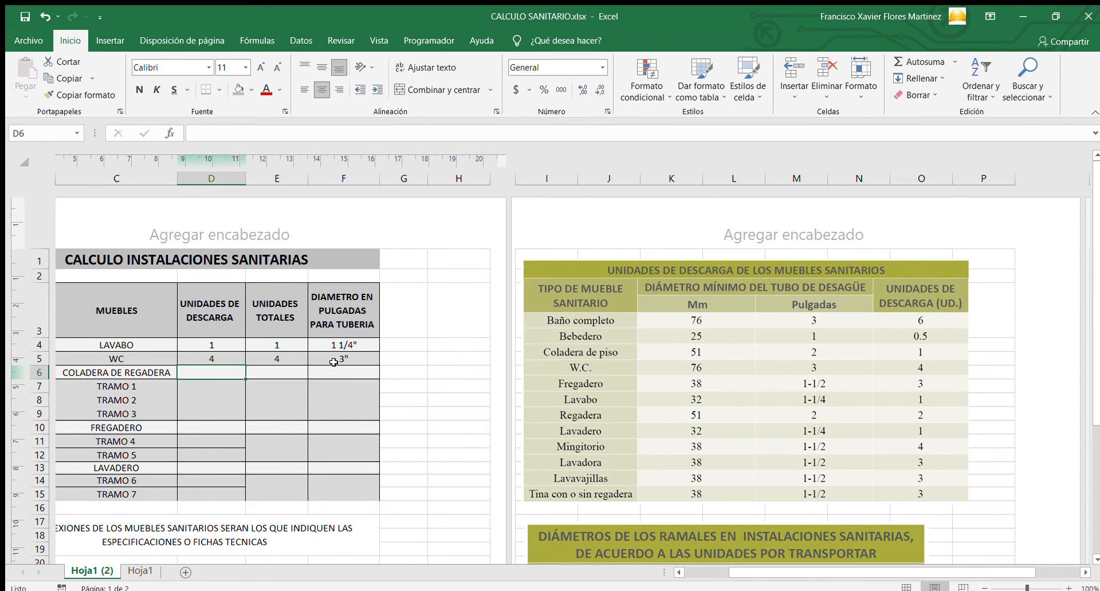
pyautogui.scroll(-3, 669, 400)
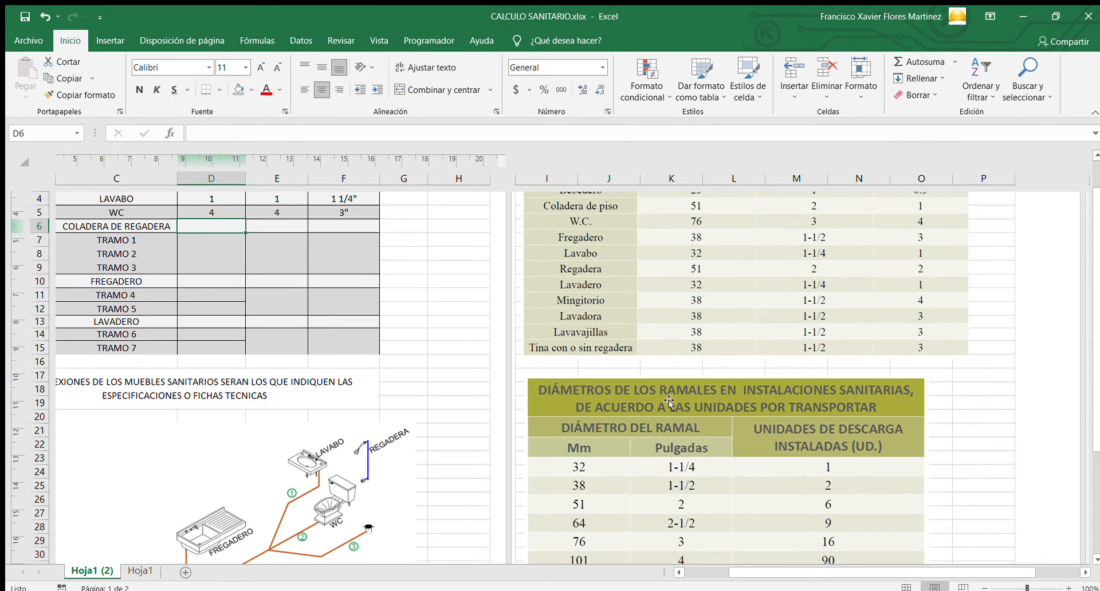
pyautogui.scroll(3, 581, 328)
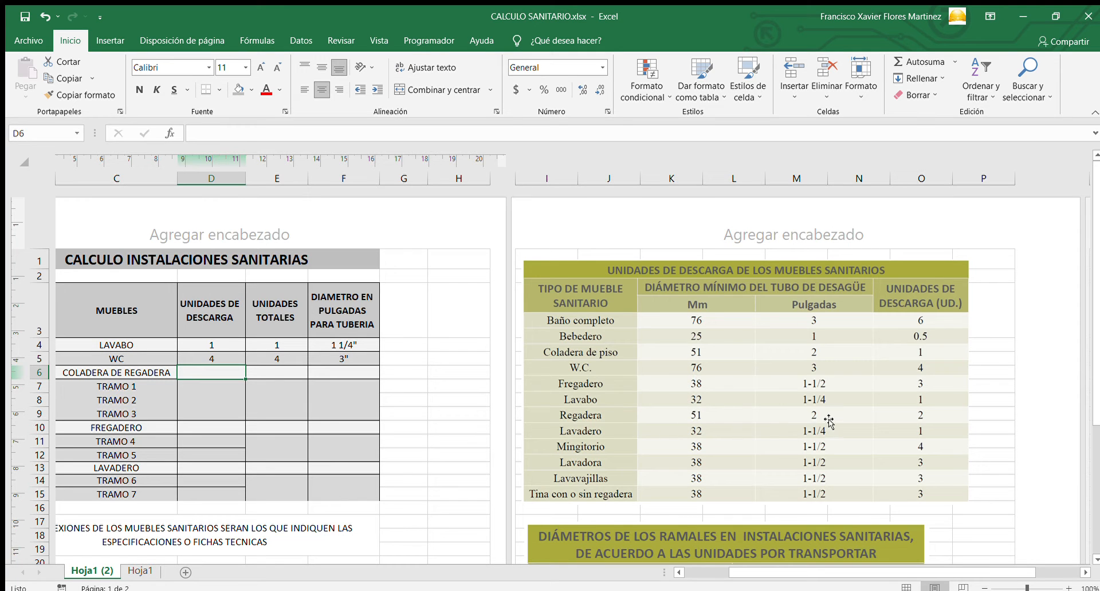
pyautogui.scroll(-3, 908, 409)
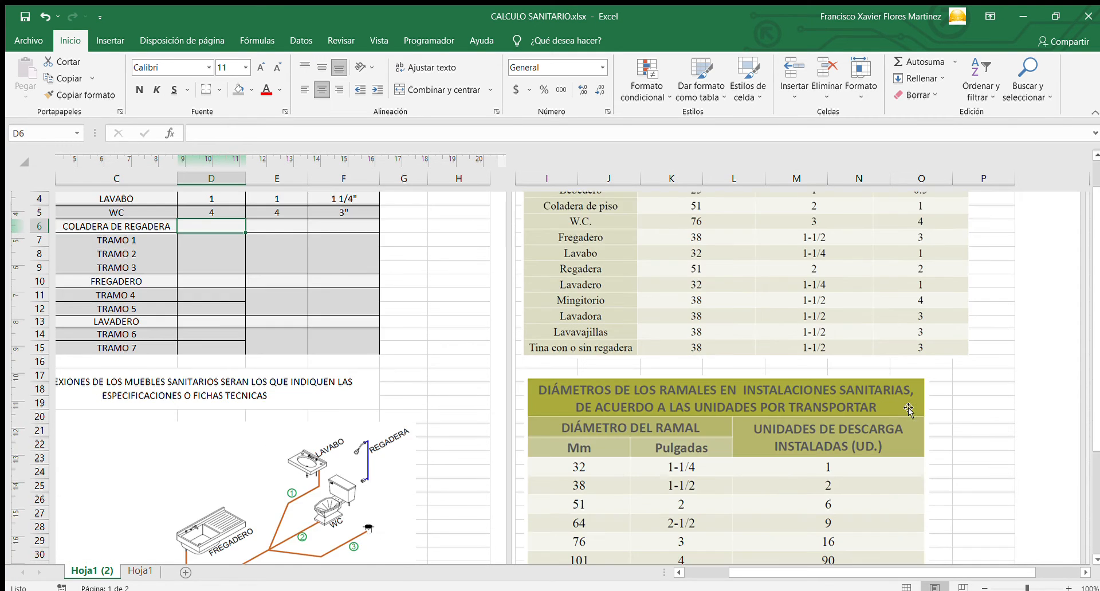
pyautogui.scroll(-3, 908, 409)
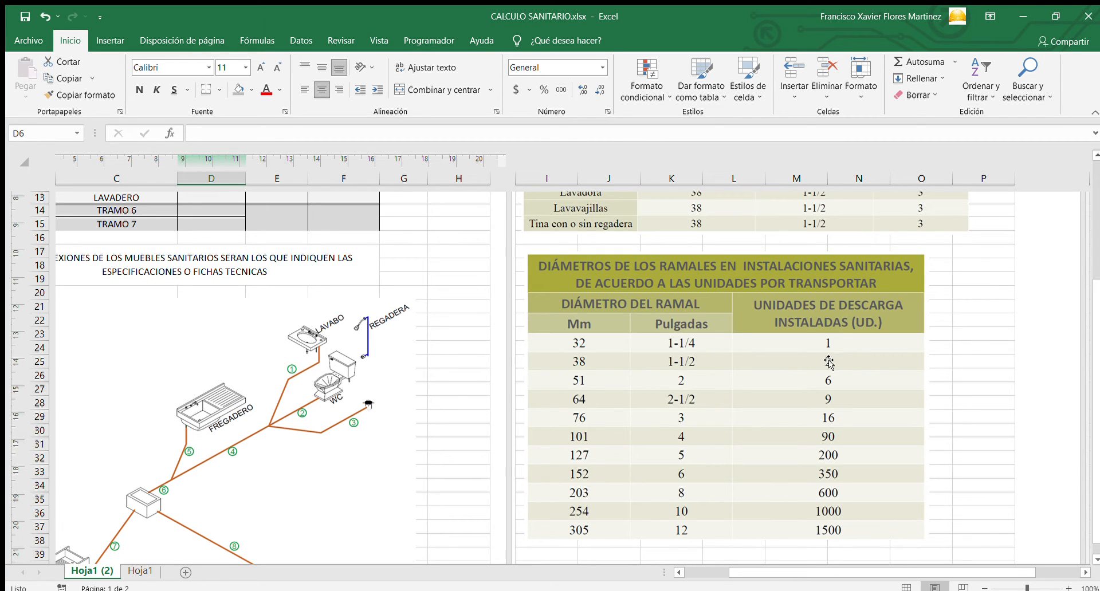
pyautogui.scroll(7, 831, 376)
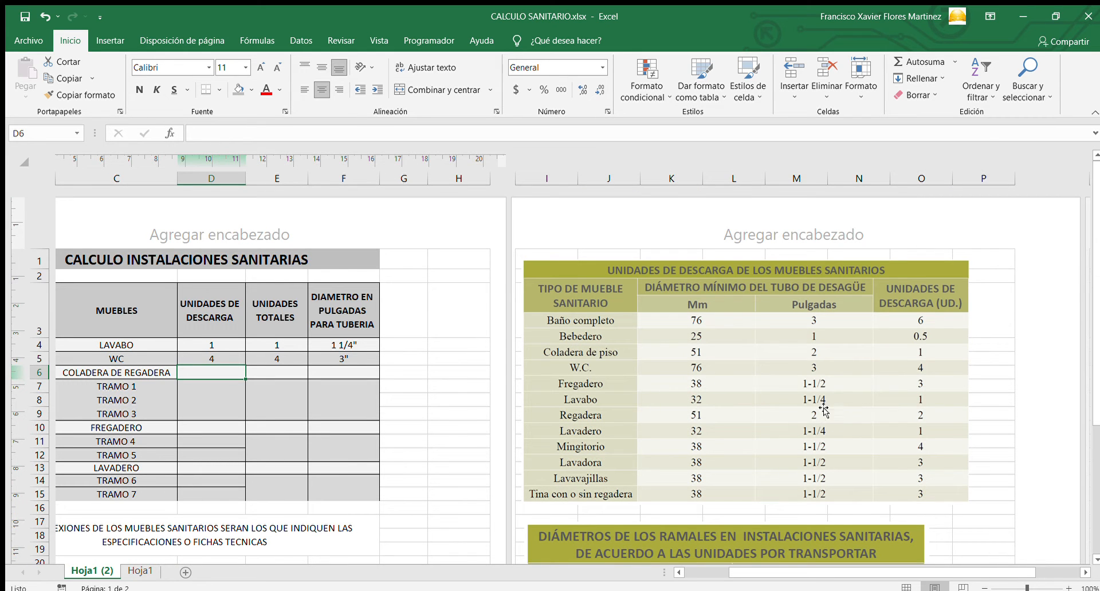
pyautogui.scroll(-4, 814, 409)
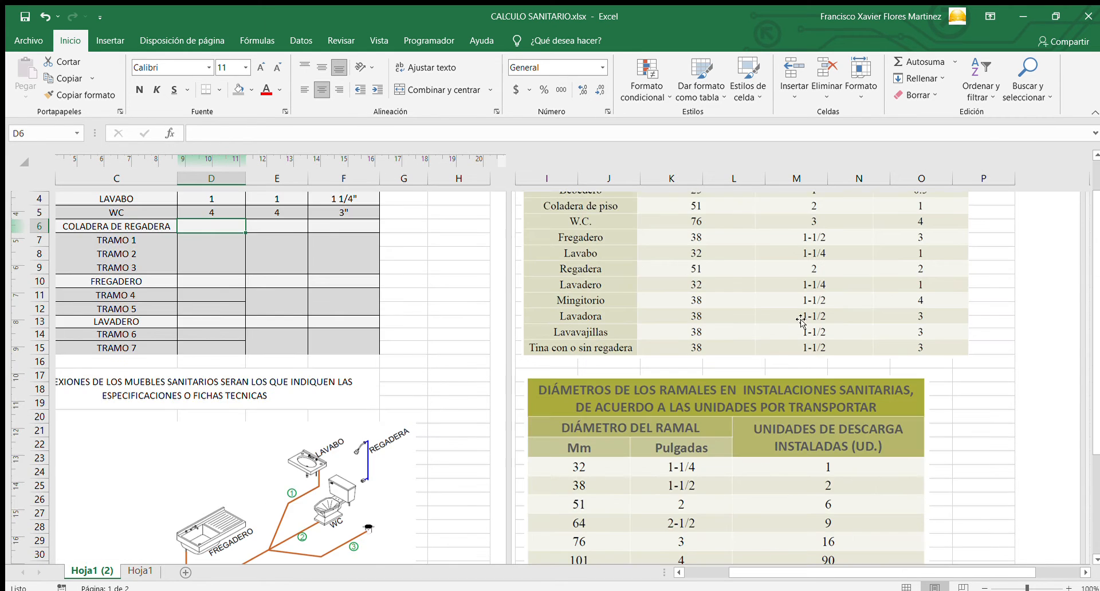
pyautogui.scroll(-2, 820, 274)
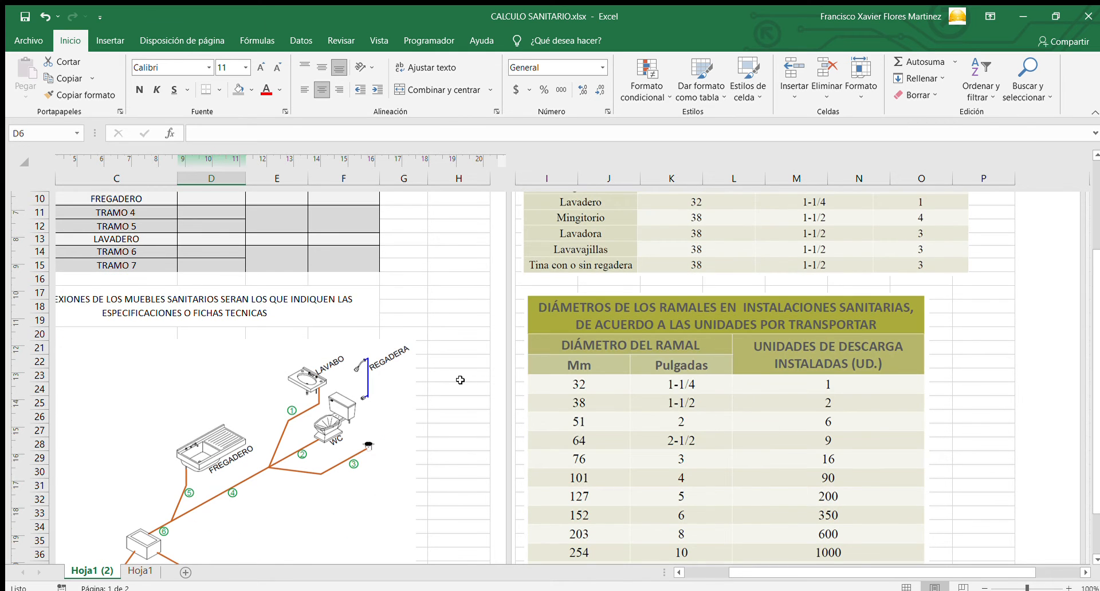
pyautogui.scroll(3, 460, 380)
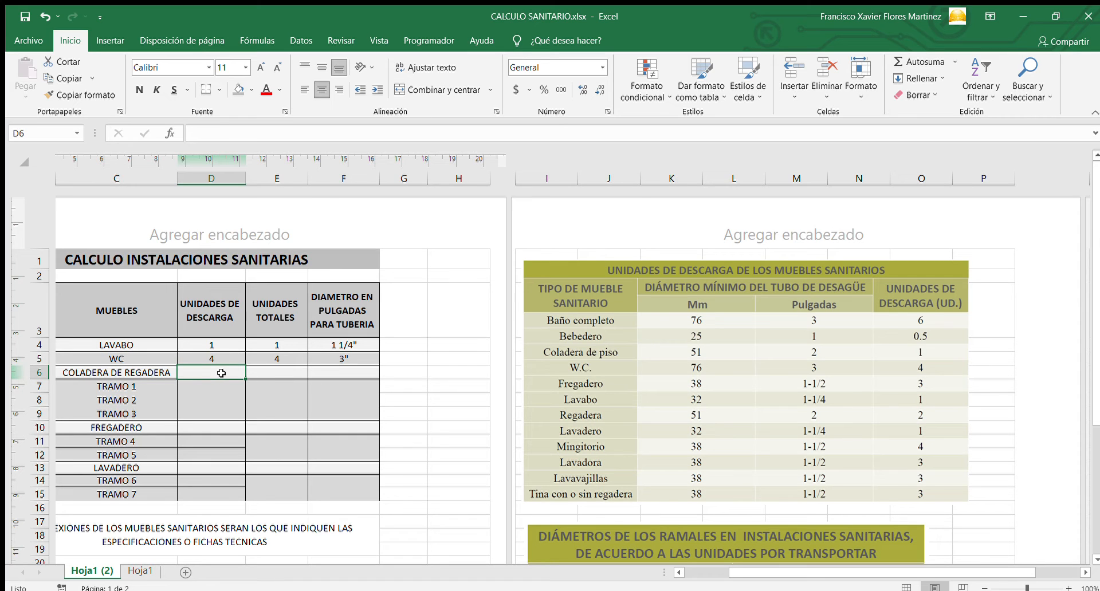
# Fill in the COLADERA DE REGADERA row with 2 discharge units, 2 total units and a 2" pipe diameter.
pyautogui.write('2')
pyautogui.press('Tab')
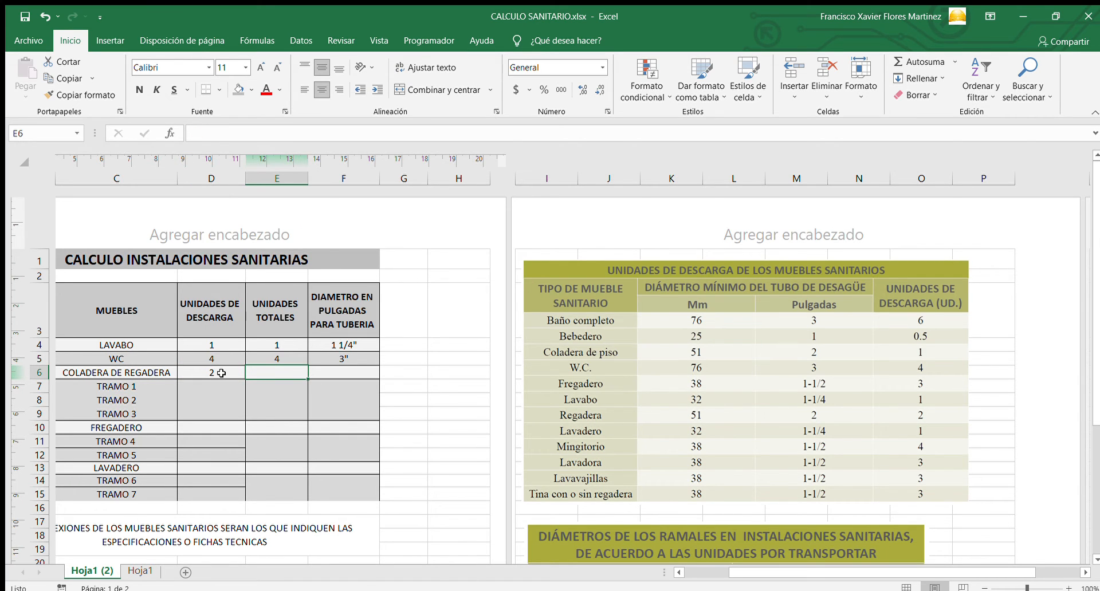
pyautogui.write('2')
pyautogui.press('Tab')
pyautogui.write('2')
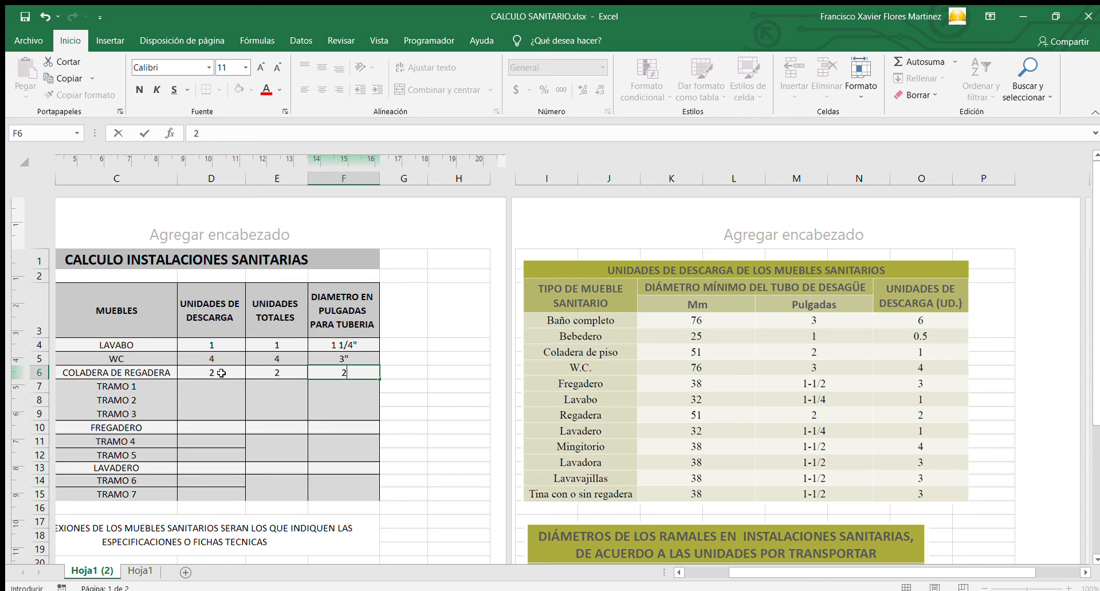
pyautogui.press('Down')
# Examine the section 4 rows and the diagram to identify which sections drain into section 4.
pyautogui.press('Left')
pyautogui.press('Left')
pyautogui.press('Left')
pyautogui.press('Left')
pyautogui.press('Left')
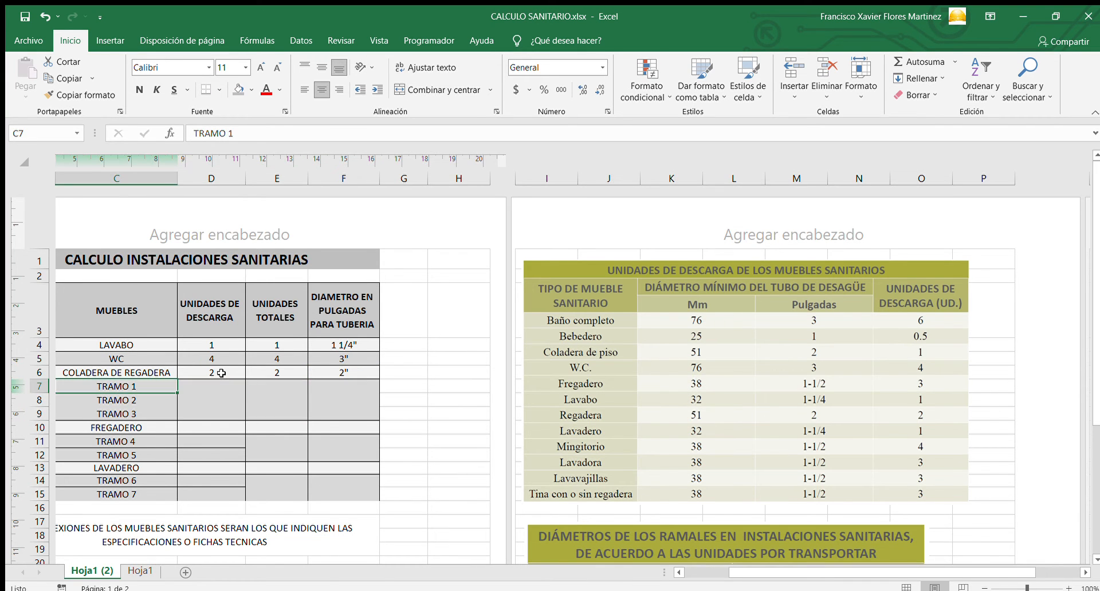
pyautogui.press('Right')
pyautogui.press('Right')
pyautogui.press('Right')
pyautogui.press('Left')
pyautogui.press('Left')
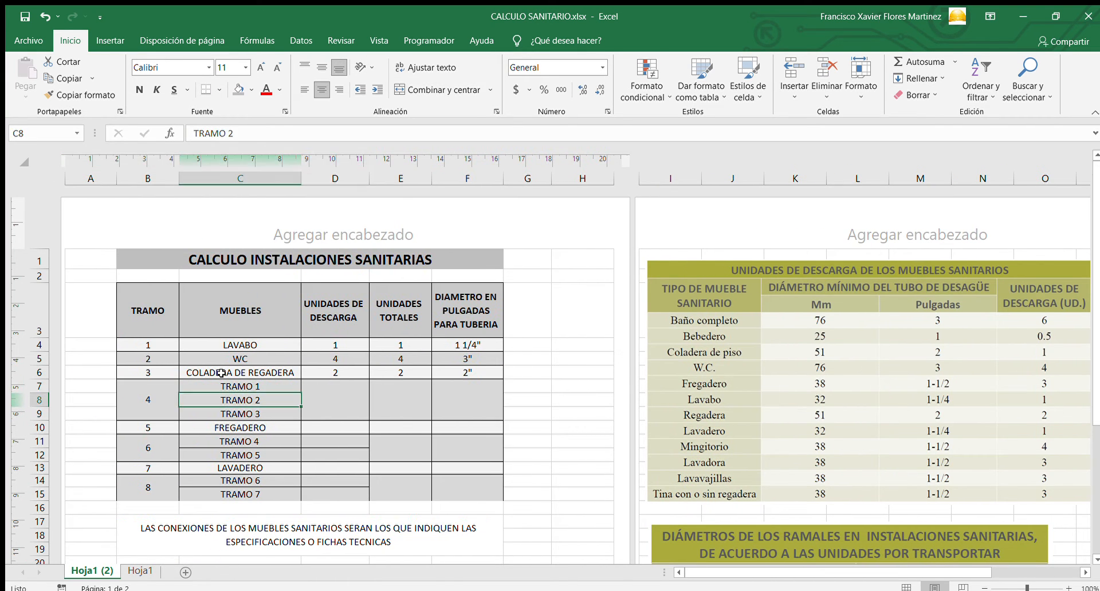
pyautogui.press('Right')
pyautogui.press('Down')
pyautogui.scroll(-8, 221, 374)
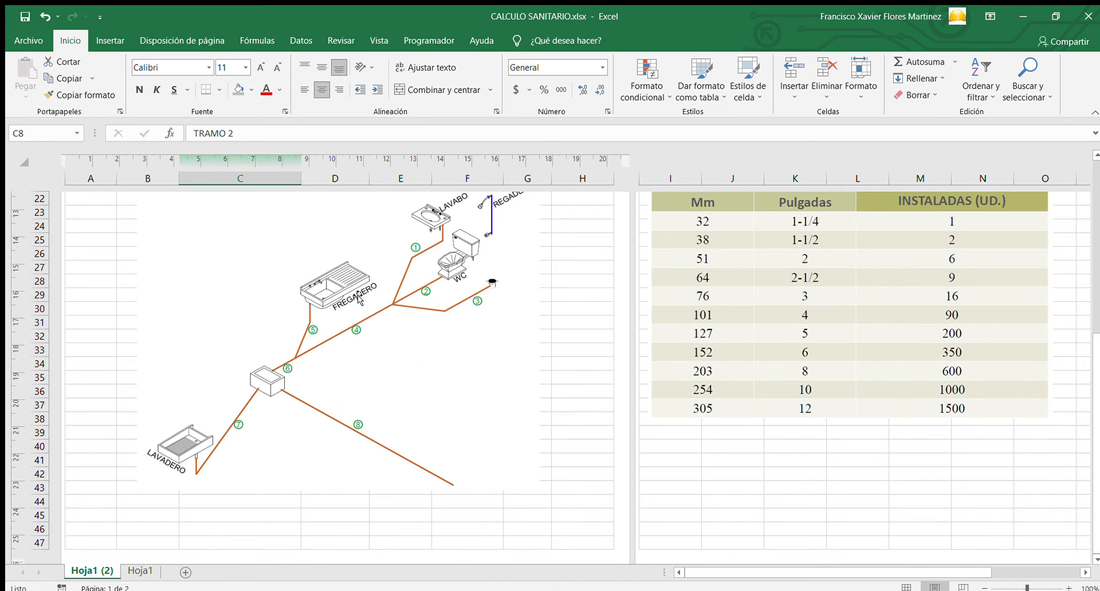
pyautogui.scroll(5, 396, 338)
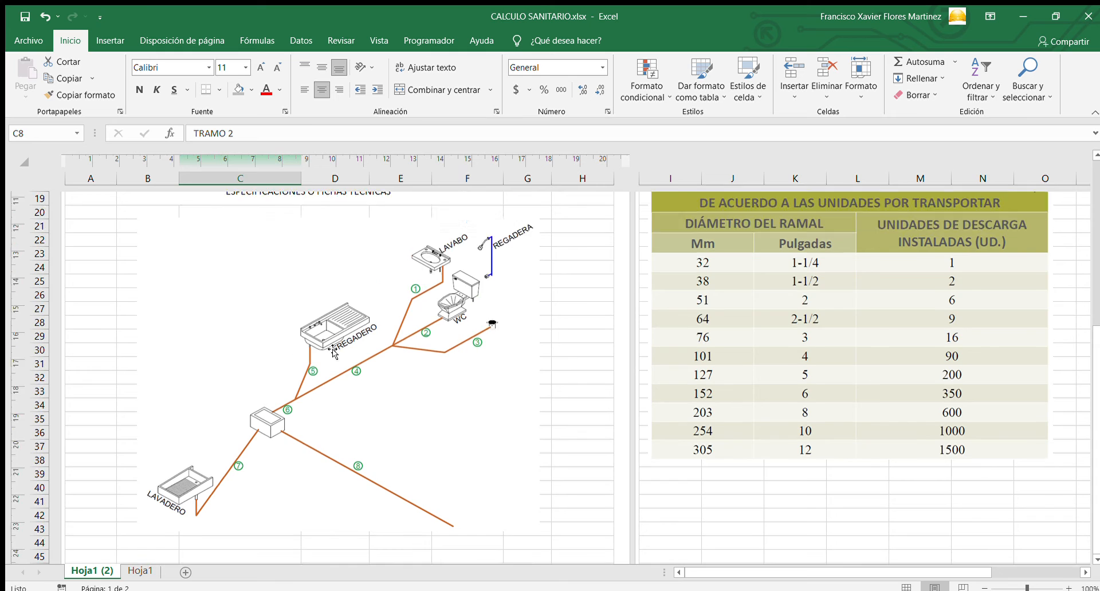
pyautogui.scroll(4, 371, 361)
# Enter 1, 4 and 2 discharge units for TRAMO 1, TRAMO 2 and TRAMO 3 of section 4.
pyautogui.click(325, 398)
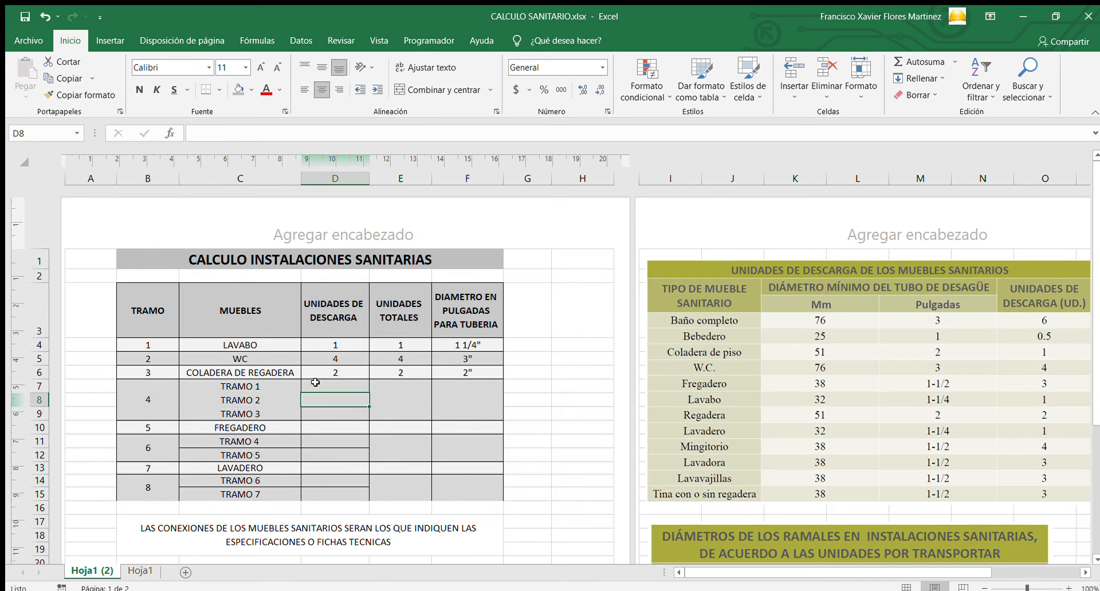
pyautogui.click(318, 381)
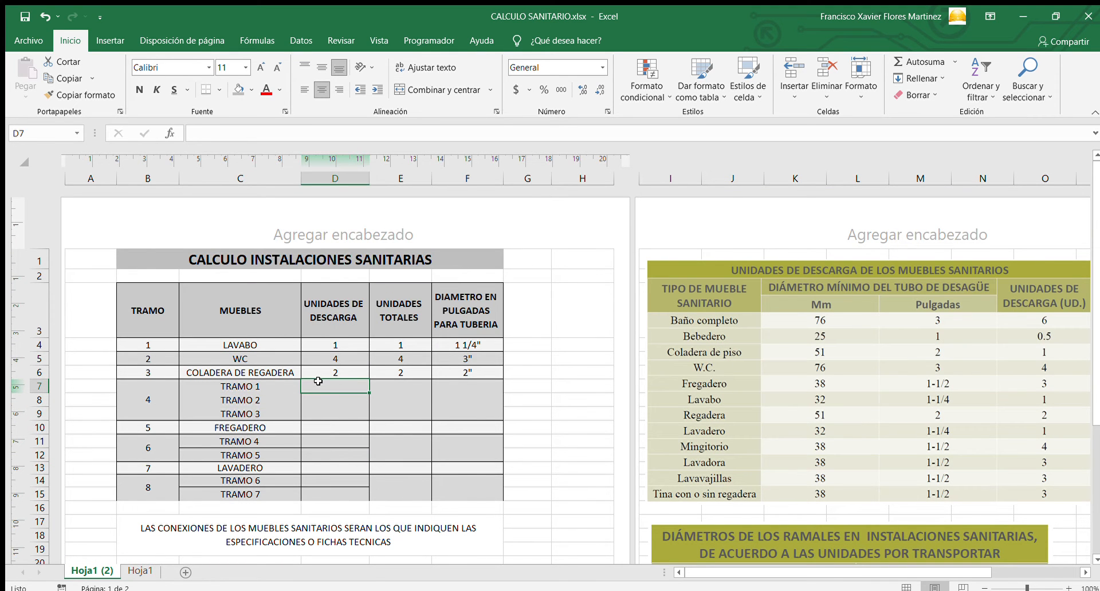
pyautogui.write('1')
pyautogui.press('Return')
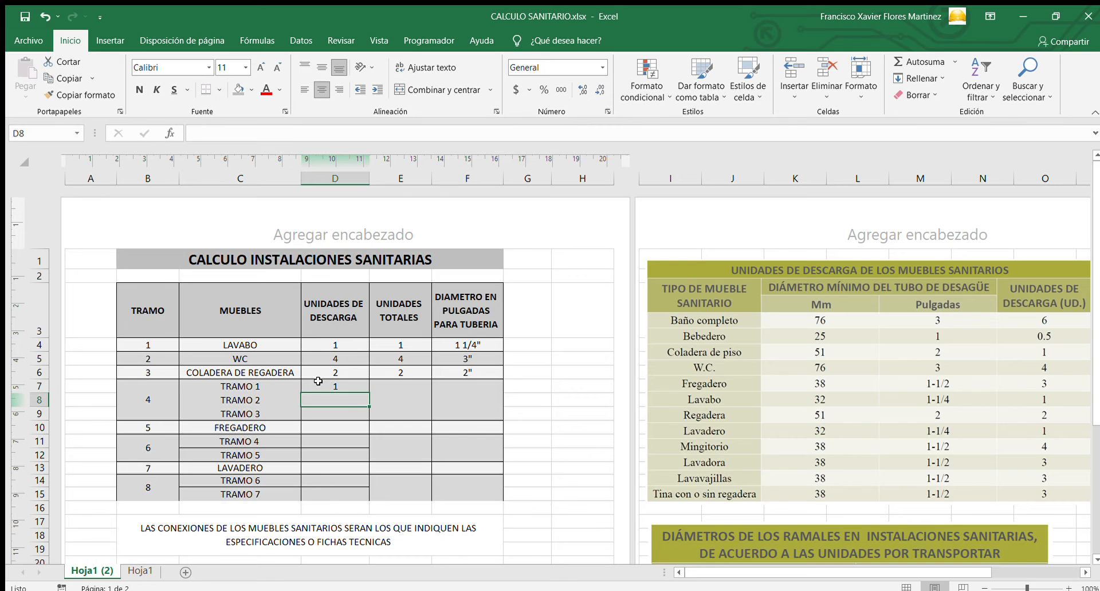
pyautogui.write('4')
pyautogui.press('Return')
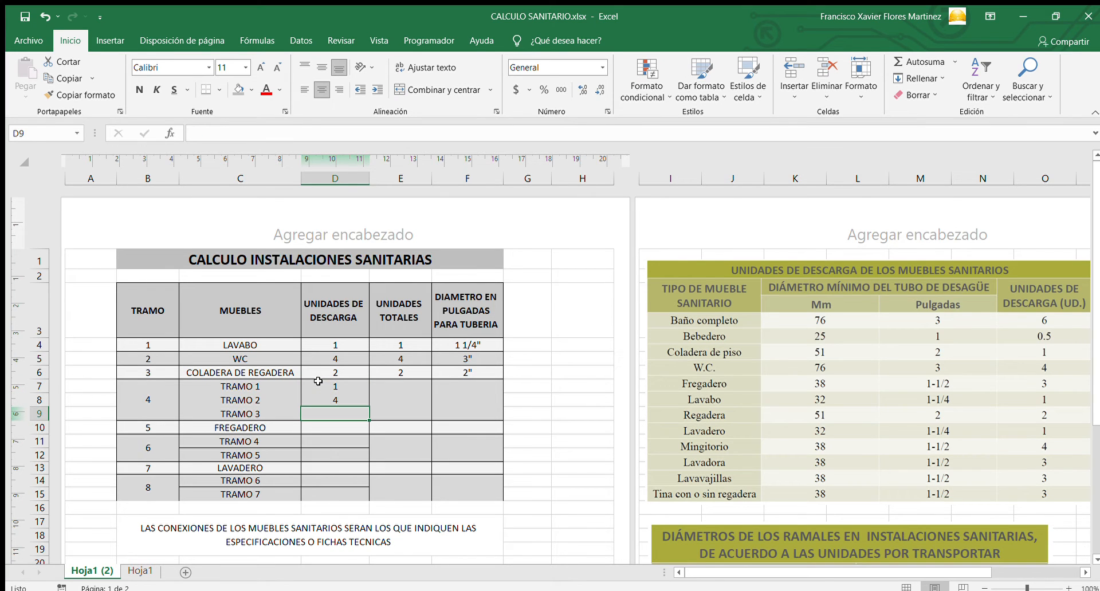
pyautogui.write('2')
pyautogui.press('Return')
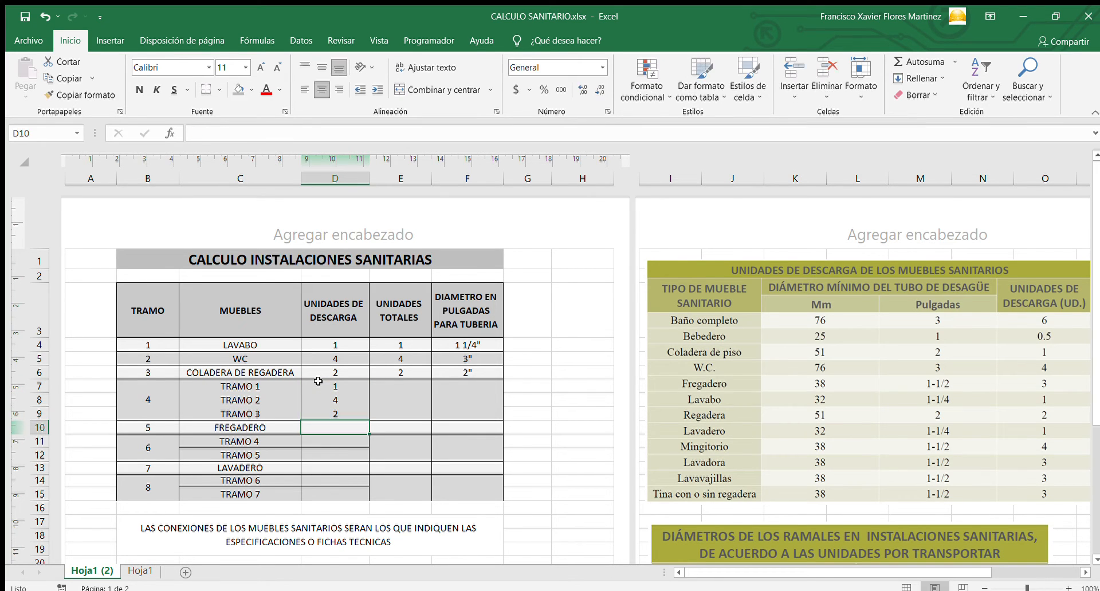
# Check the discharge units of the three contributing sections and enter 7 total units for section 4.
pyautogui.moveTo(408, 343); pyautogui.dragTo(411, 372)
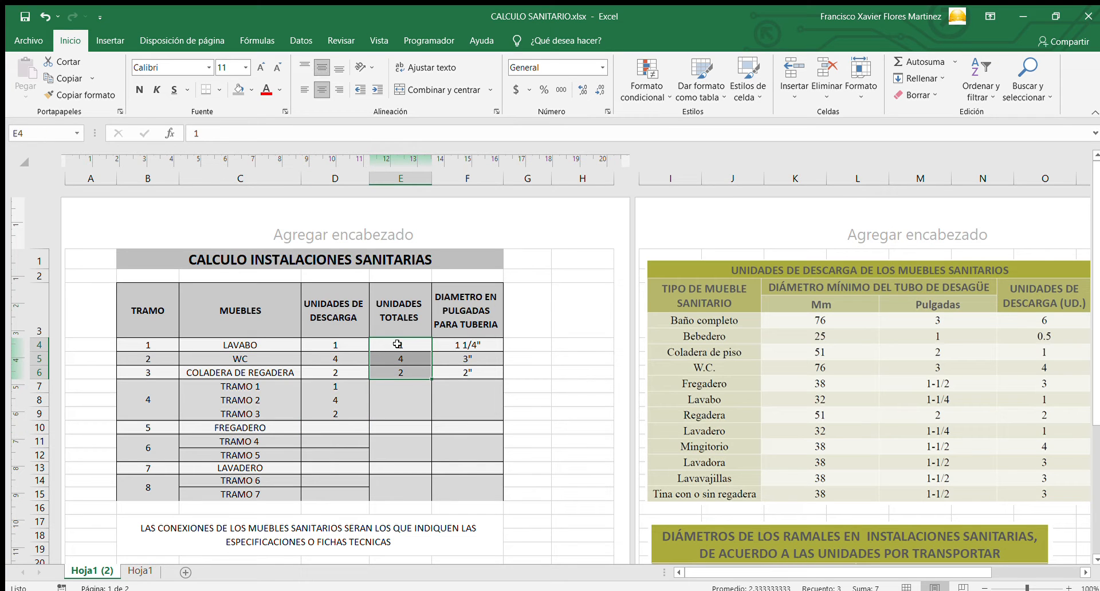
pyautogui.click(406, 399)
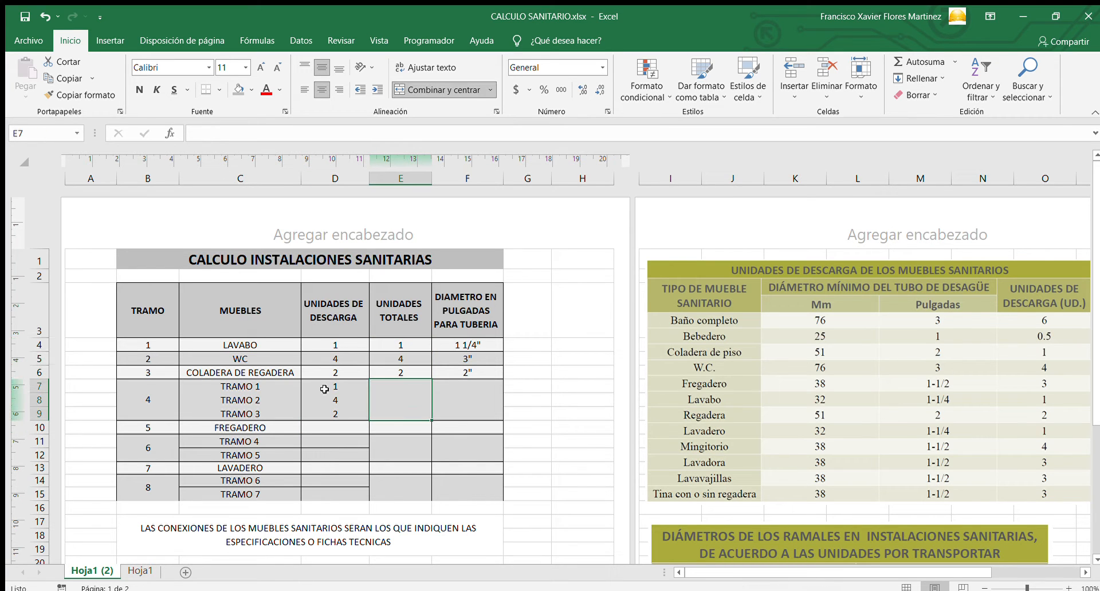
pyautogui.moveTo(325, 389); pyautogui.dragTo(326, 412)
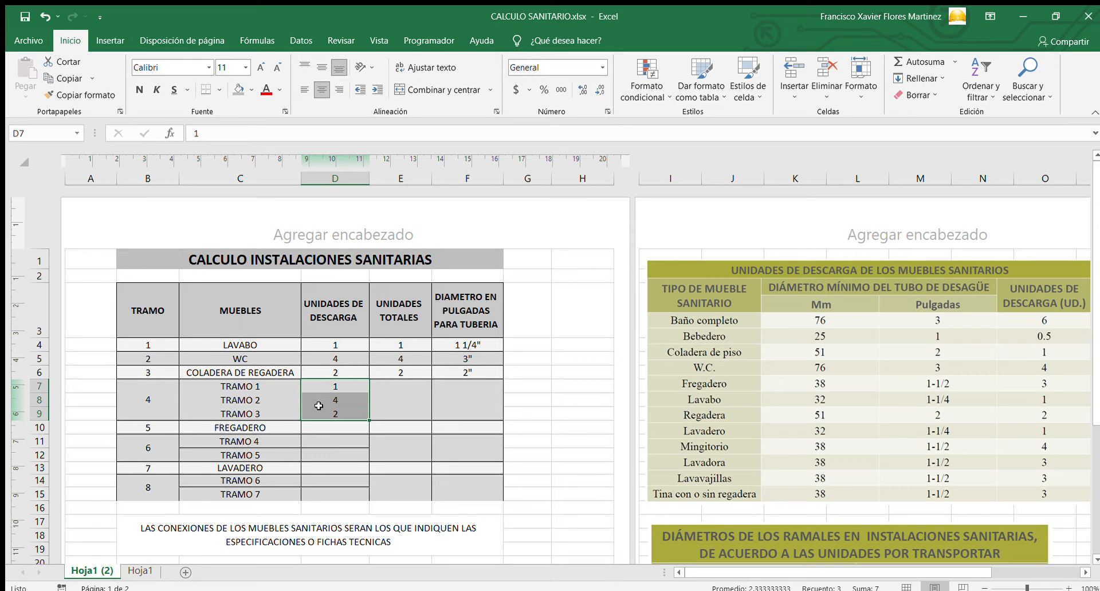
pyautogui.click(396, 399)
pyautogui.write('7')
pyautogui.press('Return')
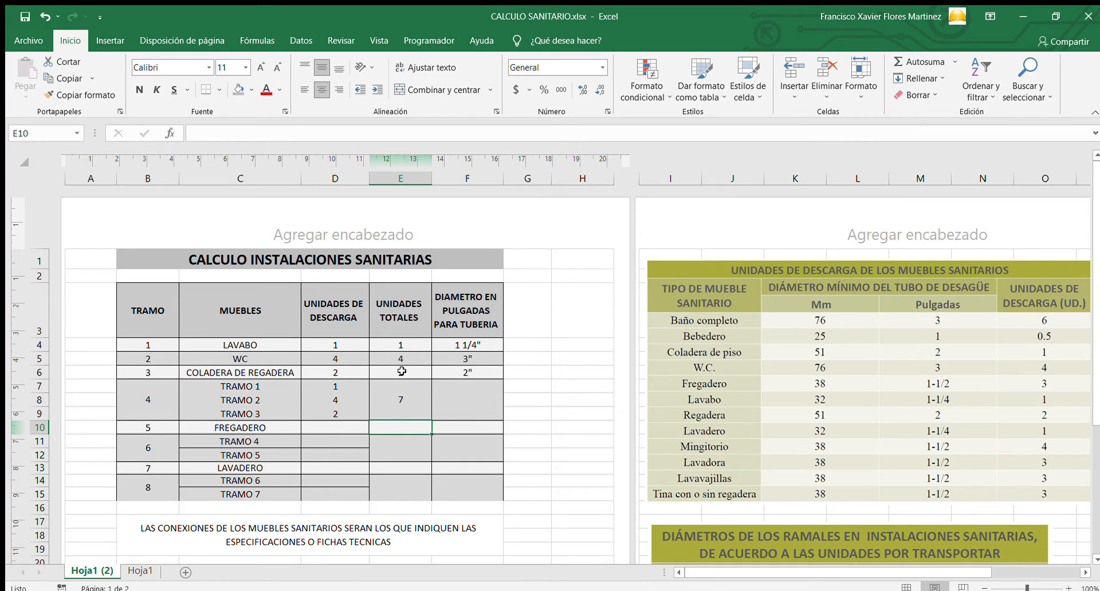
# Compare section 4's total units with the preceding diameters and the branch diameter table, and enter 3" as its pipe diameter.
pyautogui.click(398, 404)
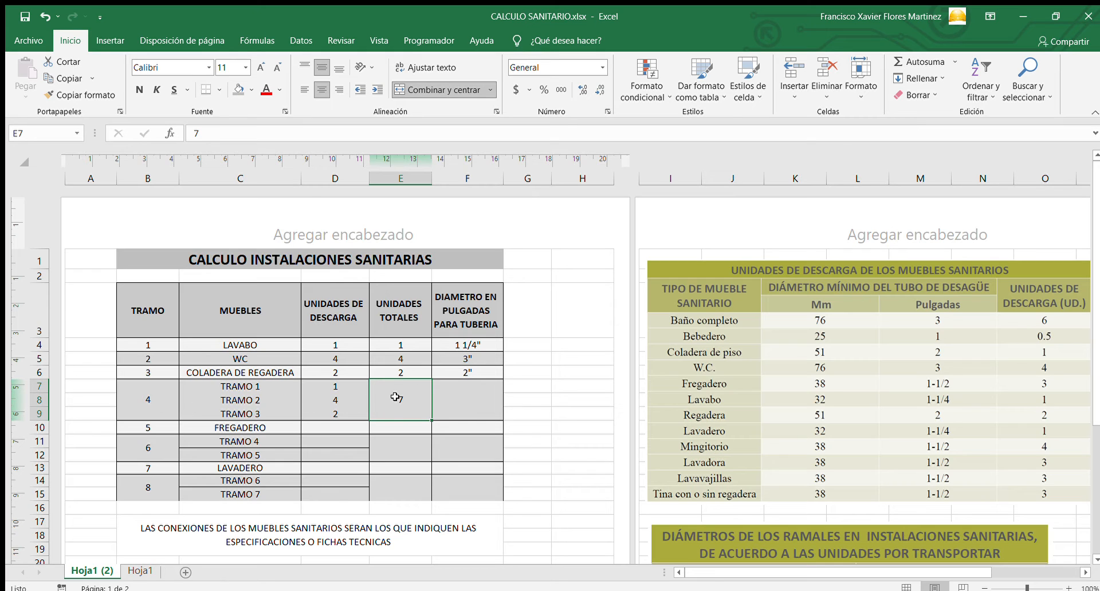
pyautogui.moveTo(470, 348); pyautogui.dragTo(475, 373)
pyautogui.click(470, 362)
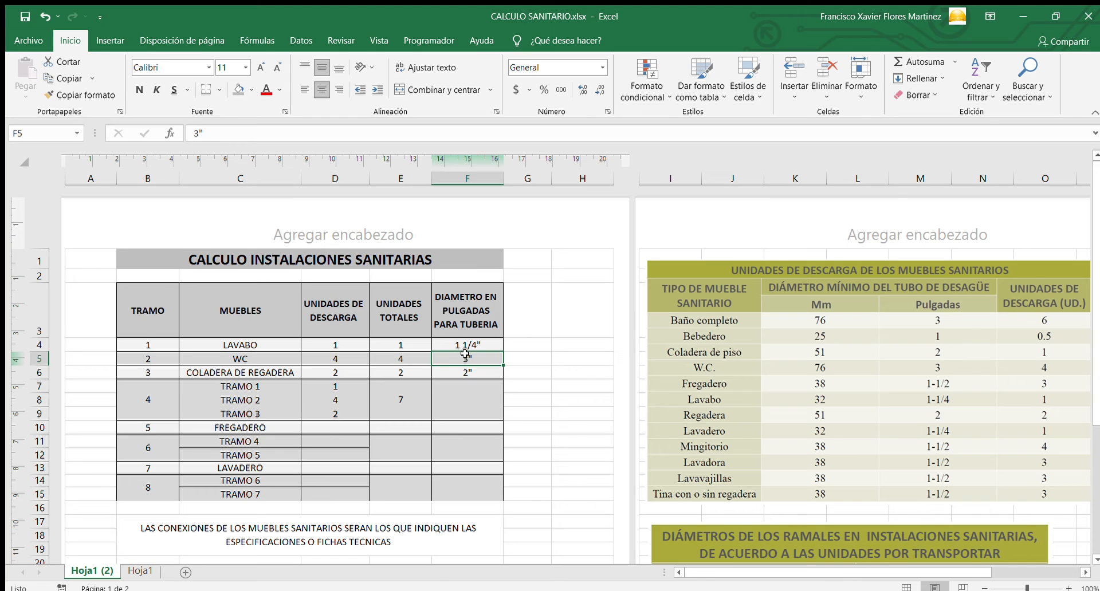
pyautogui.click(392, 410)
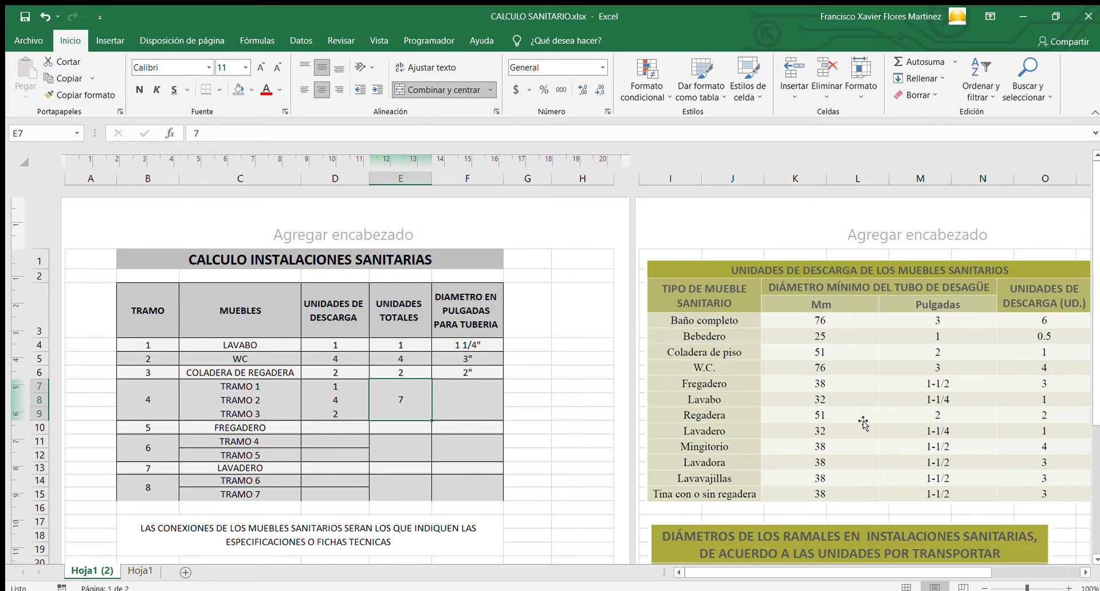
pyautogui.scroll(-5, 1032, 458)
pyautogui.scroll(-1, 976, 459)
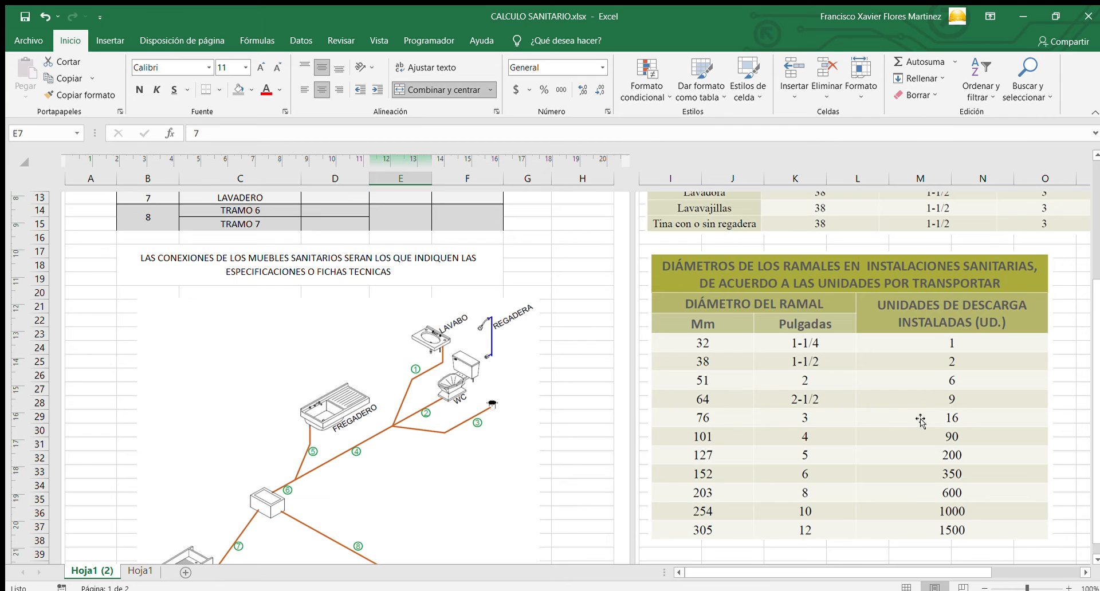
pyautogui.scroll(3, 478, 434)
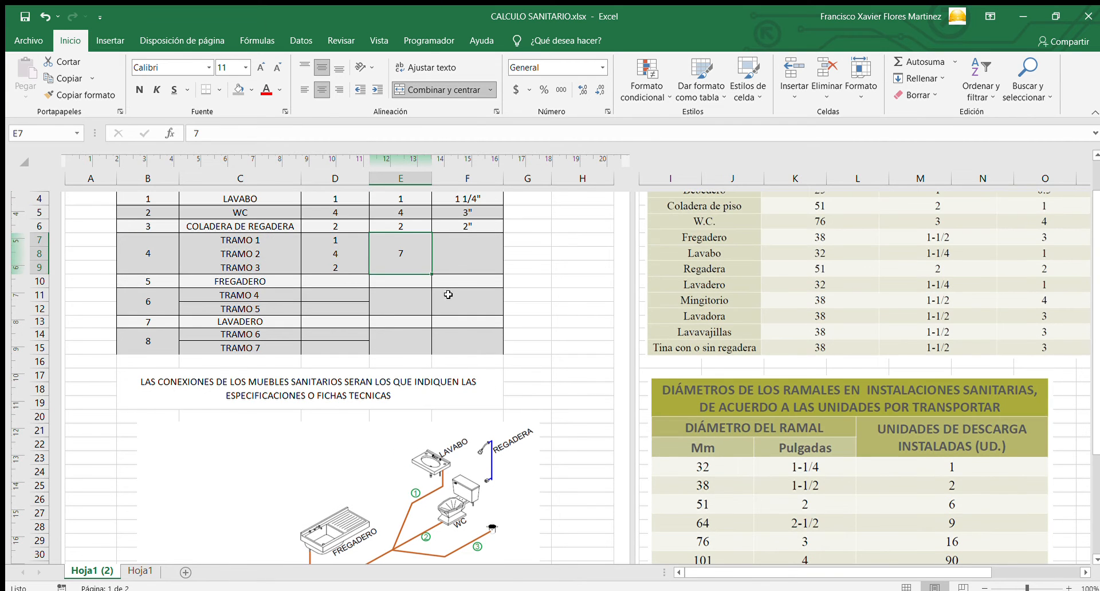
pyautogui.scroll(2, 452, 250)
pyautogui.click(474, 396)
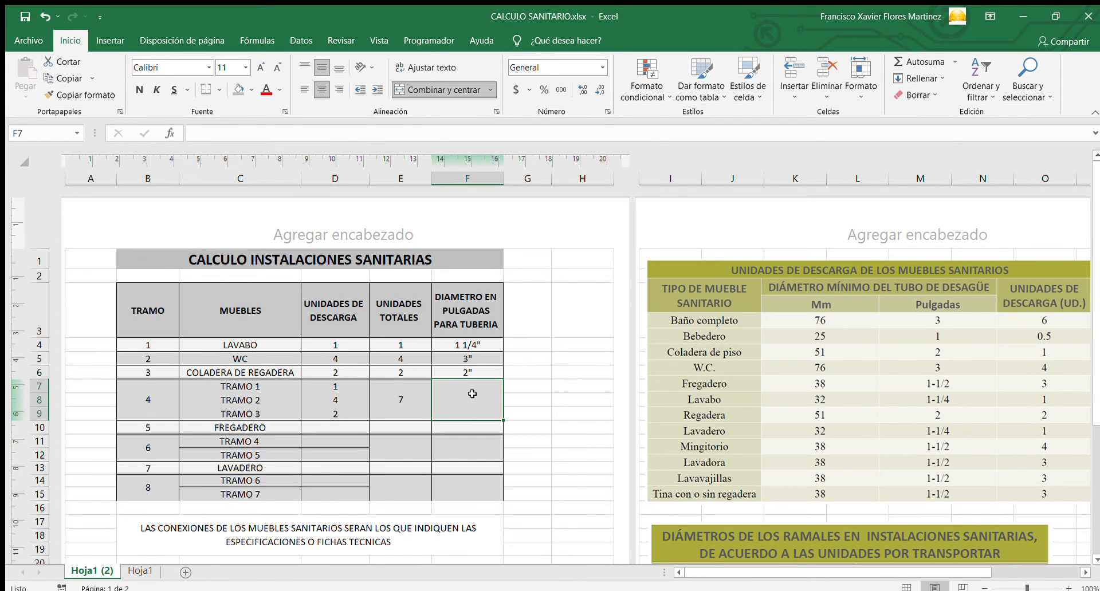
pyautogui.write('3')
pyautogui.press('Return')
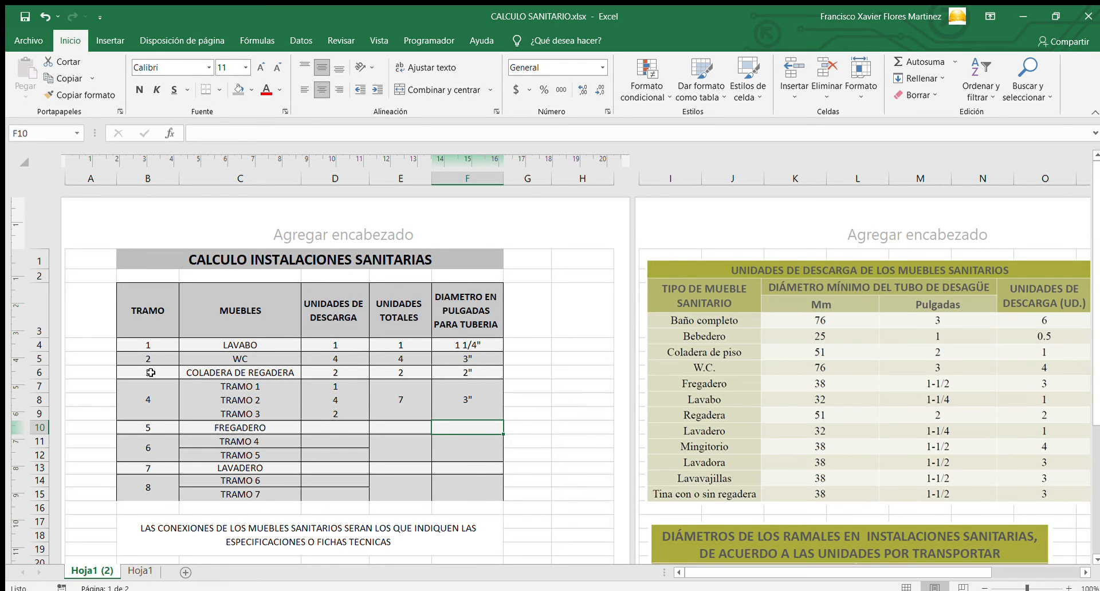
# Locate the FREGADERO's section 5 in the diagram and compare its discharge units and minimum drain diameter with the branch diameter table.
pyautogui.scroll(-3, 212, 378)
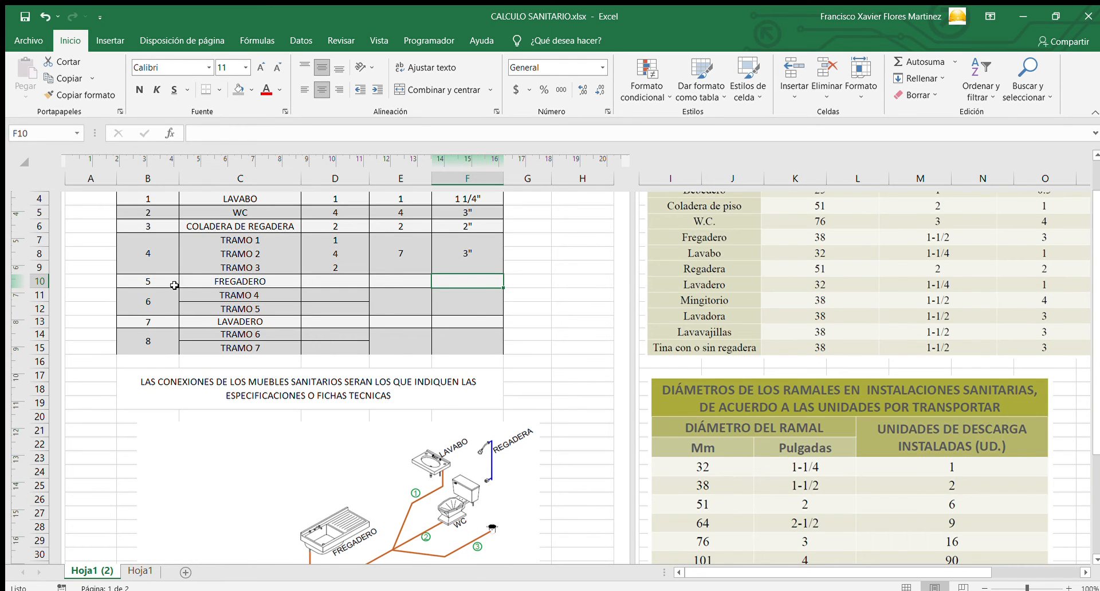
pyautogui.scroll(-1, 162, 300)
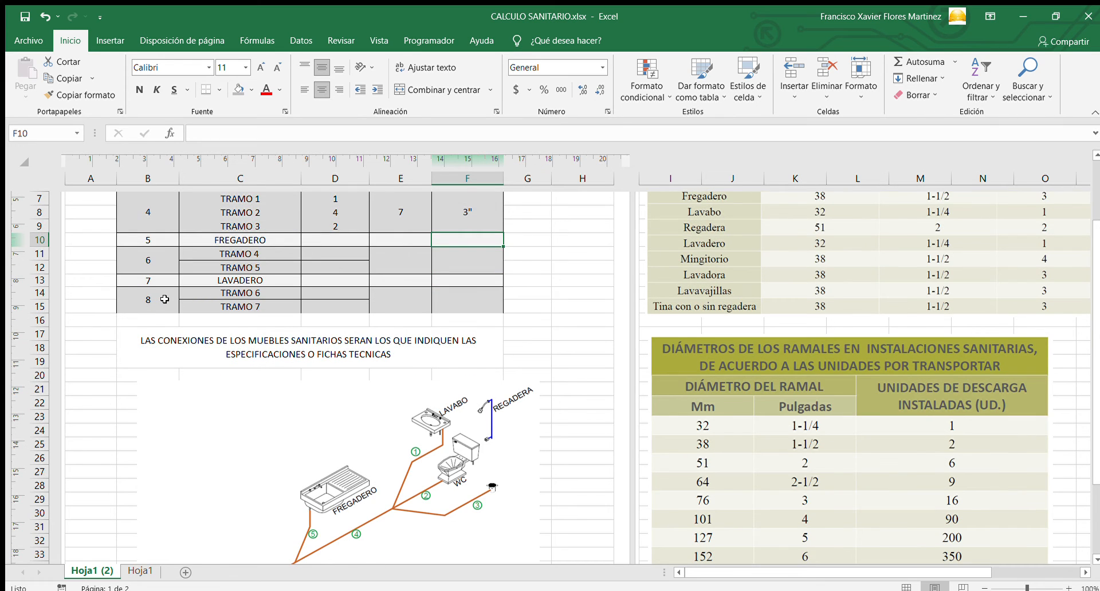
pyautogui.scroll(-3, 164, 299)
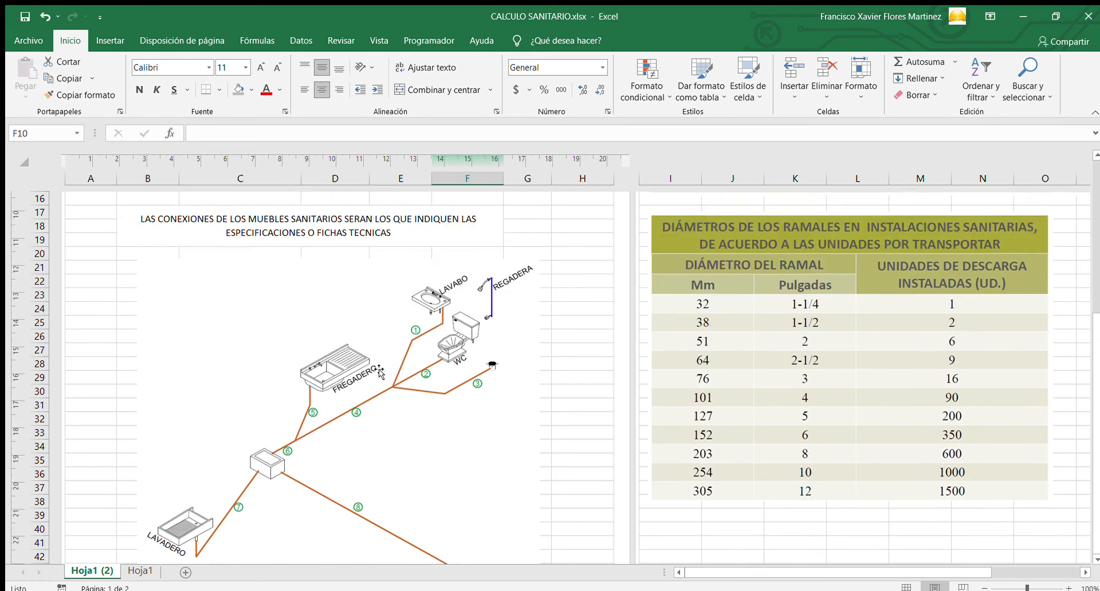
pyautogui.scroll(3, 378, 370)
pyautogui.scroll(3, 539, 354)
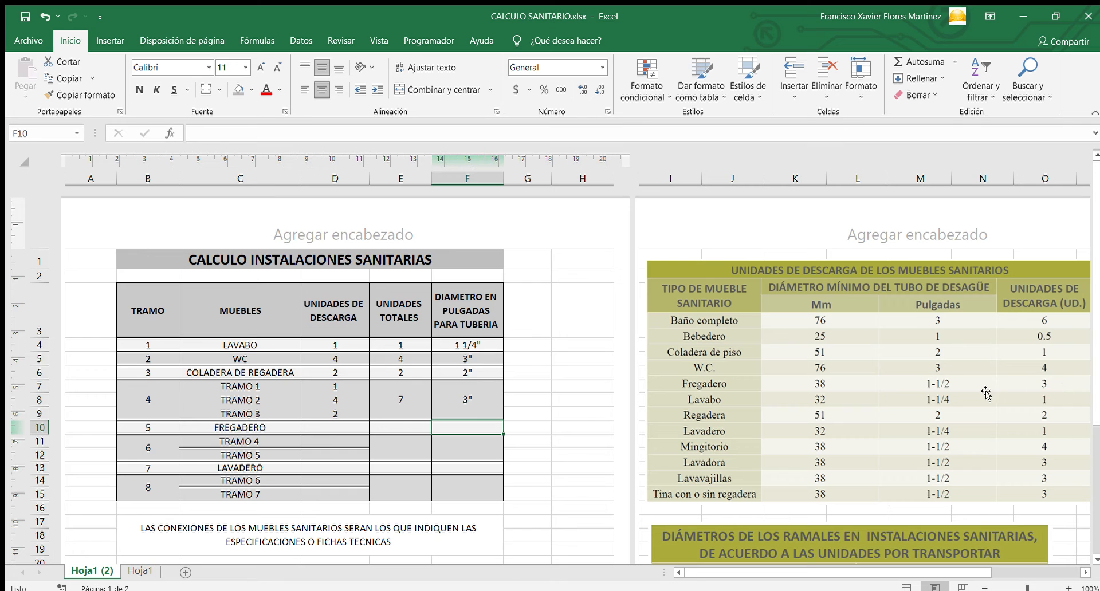
pyautogui.scroll(-5, 986, 394)
pyautogui.scroll(-2, 916, 382)
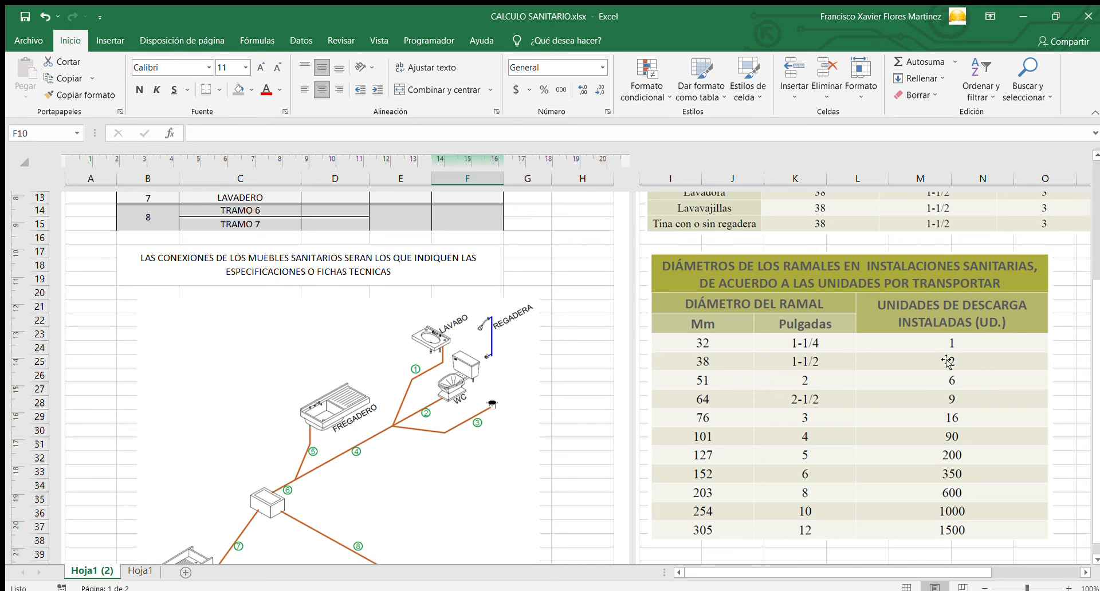
pyautogui.scroll(5, 962, 355)
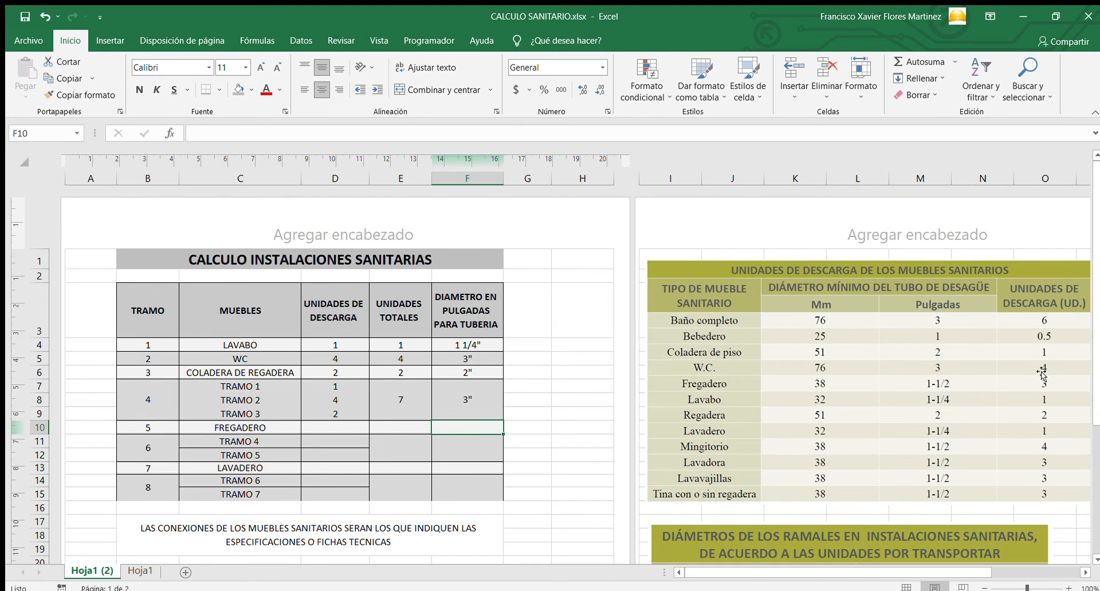
pyautogui.scroll(-3, 973, 390)
pyautogui.scroll(-3, 972, 388)
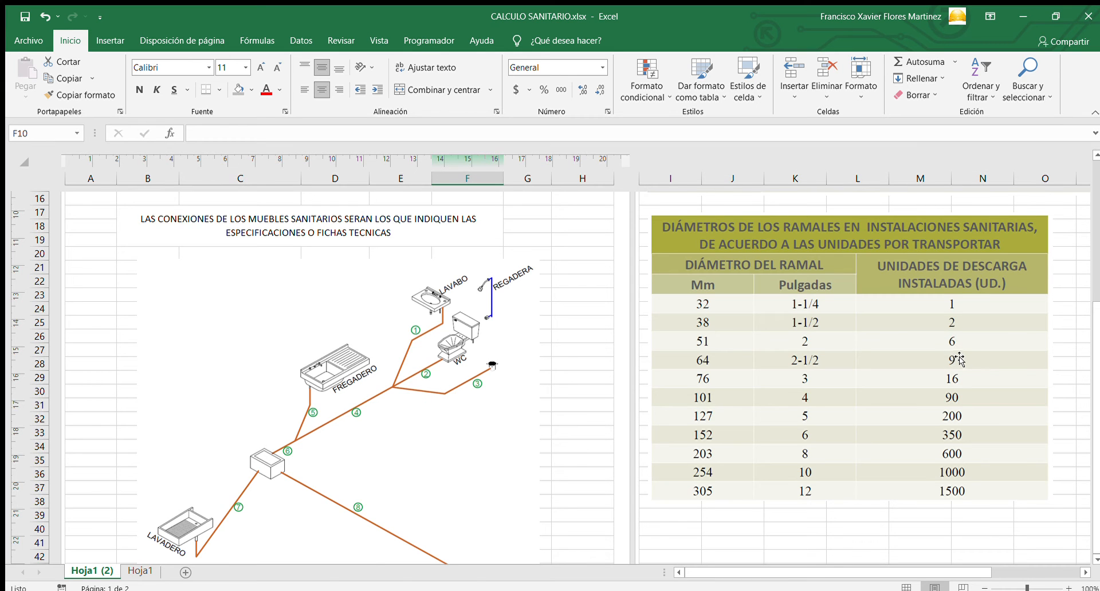
pyautogui.scroll(5, 962, 360)
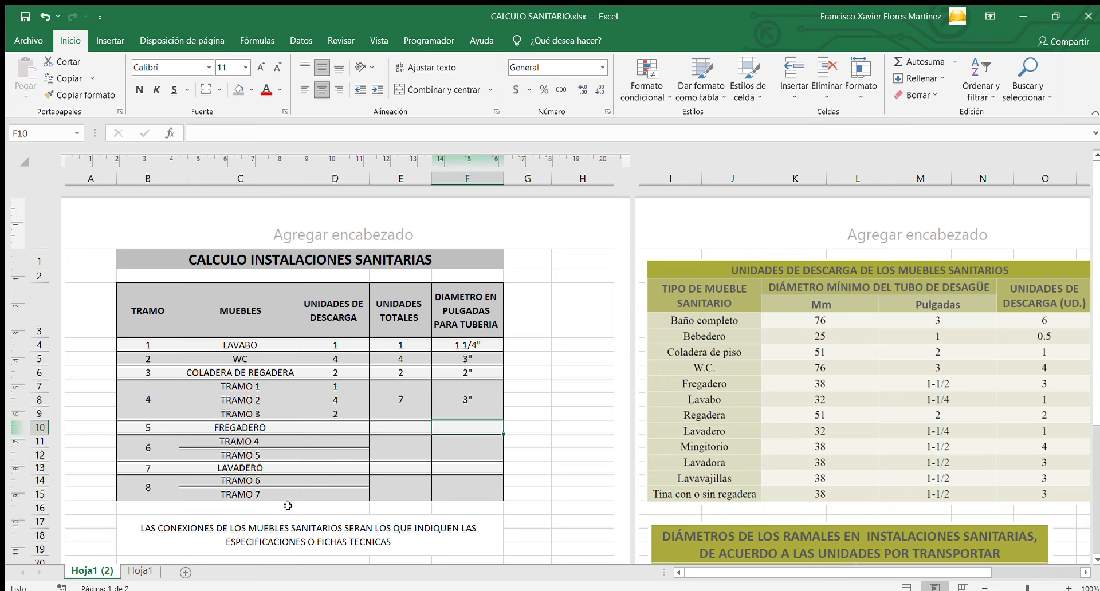
pyautogui.scroll(-4, 979, 438)
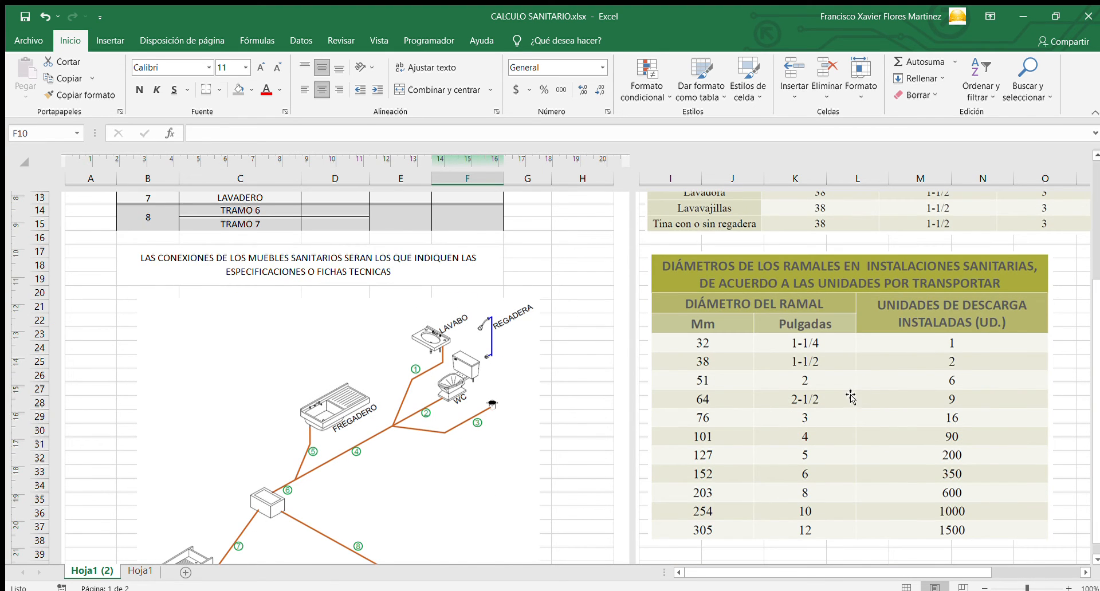
pyautogui.scroll(2, 902, 414)
pyautogui.scroll(1, 902, 414)
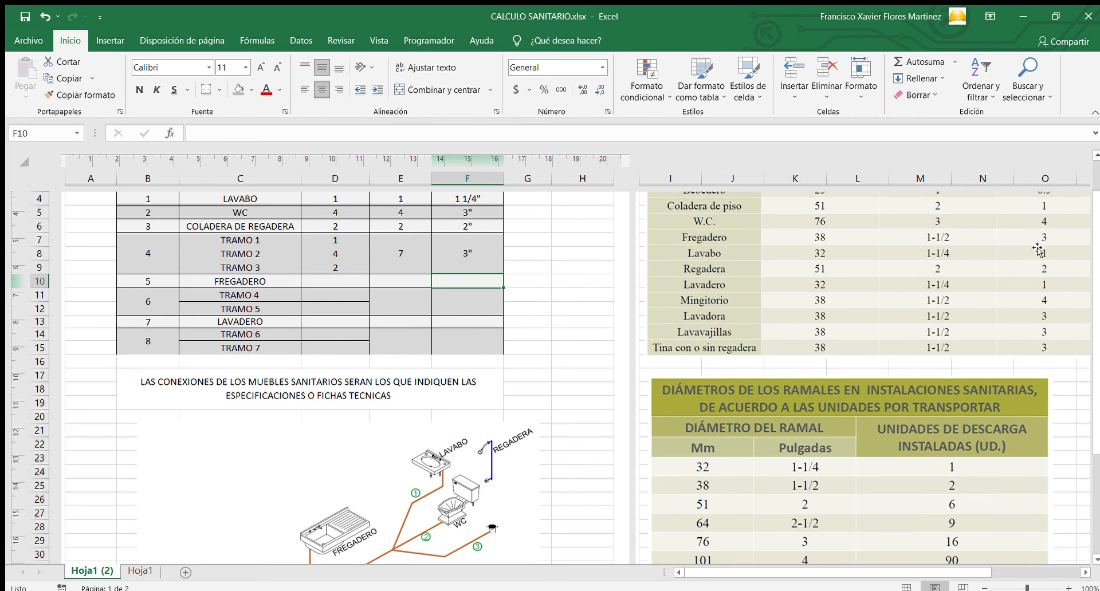
pyautogui.scroll(-1, 807, 498)
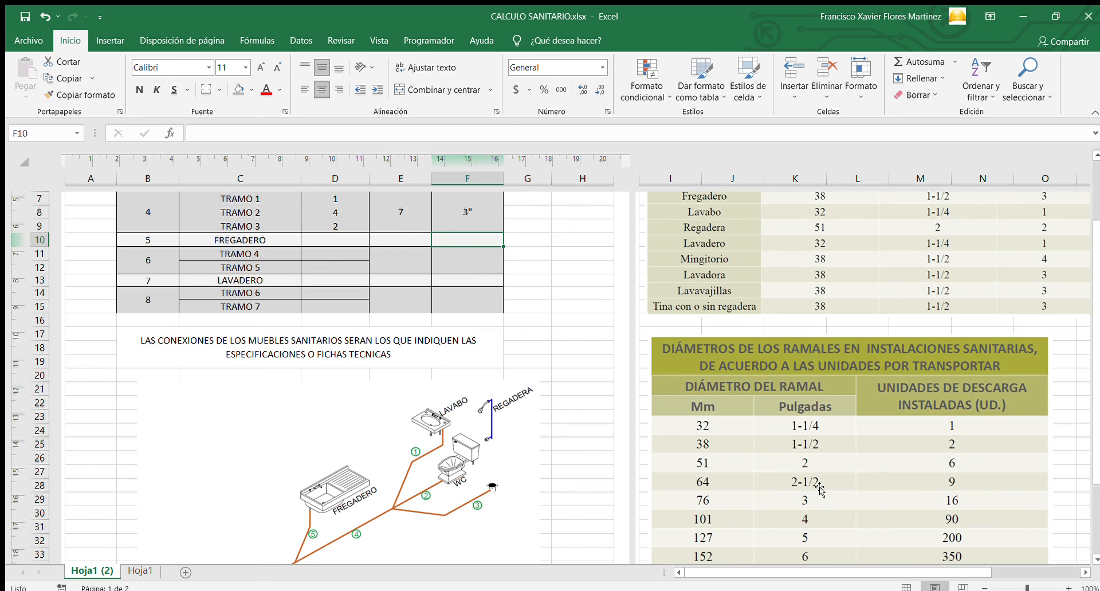
# Fill in the FREGADERO row of section 5 with 3 discharge units, 3 total units and a 2" pipe diameter.
pyautogui.scroll(1, 360, 379)
pyautogui.click(332, 284)
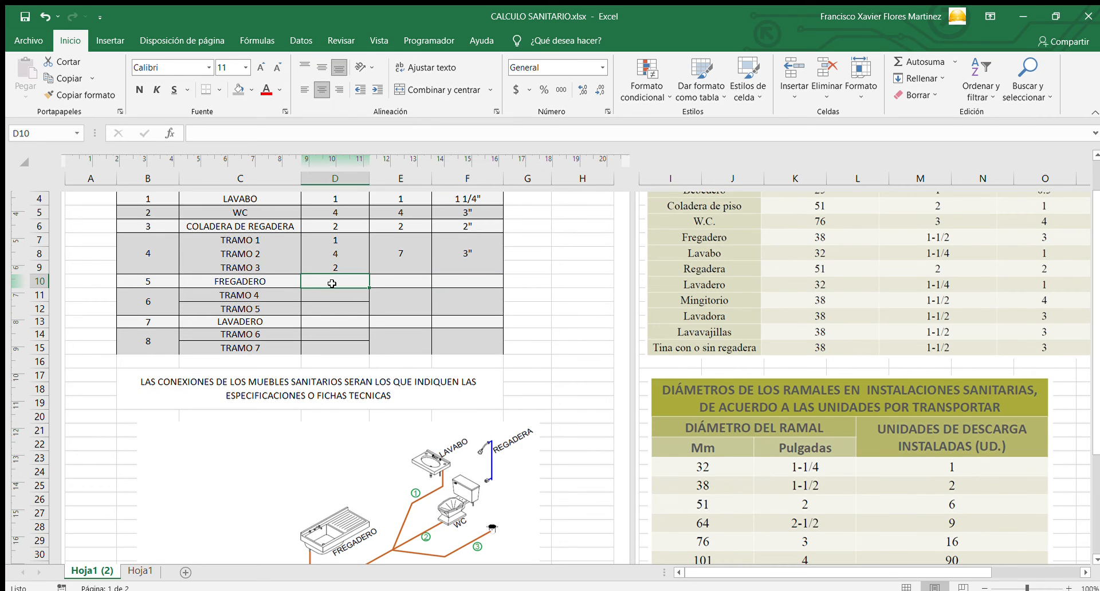
pyautogui.write('3')
pyautogui.press('Tab')
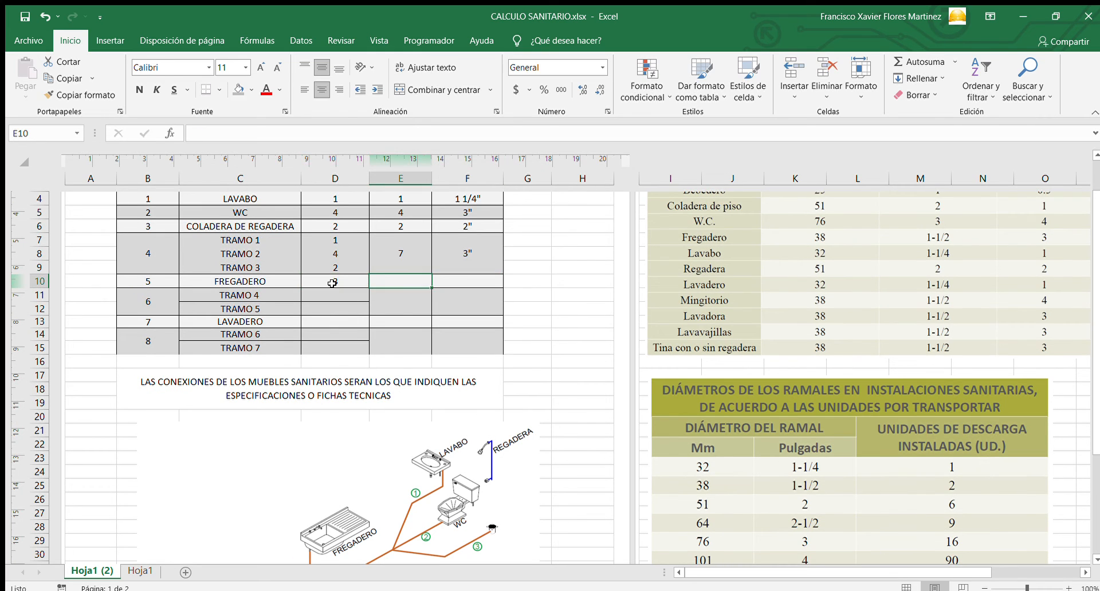
pyautogui.write('3')
pyautogui.press('Tab')
pyautogui.write('2"')
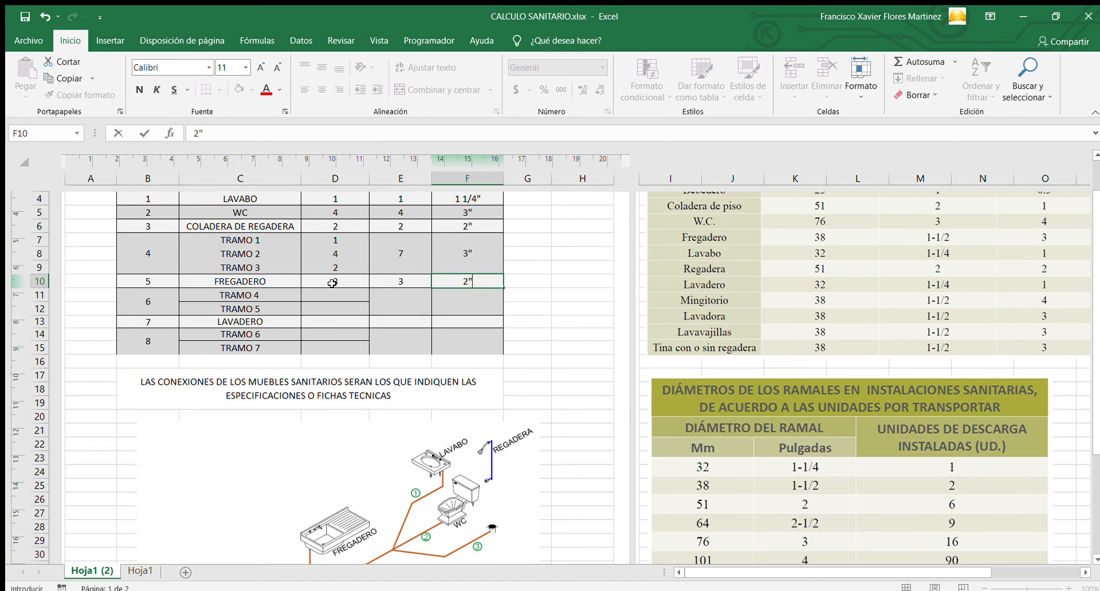
pyautogui.press('Return')
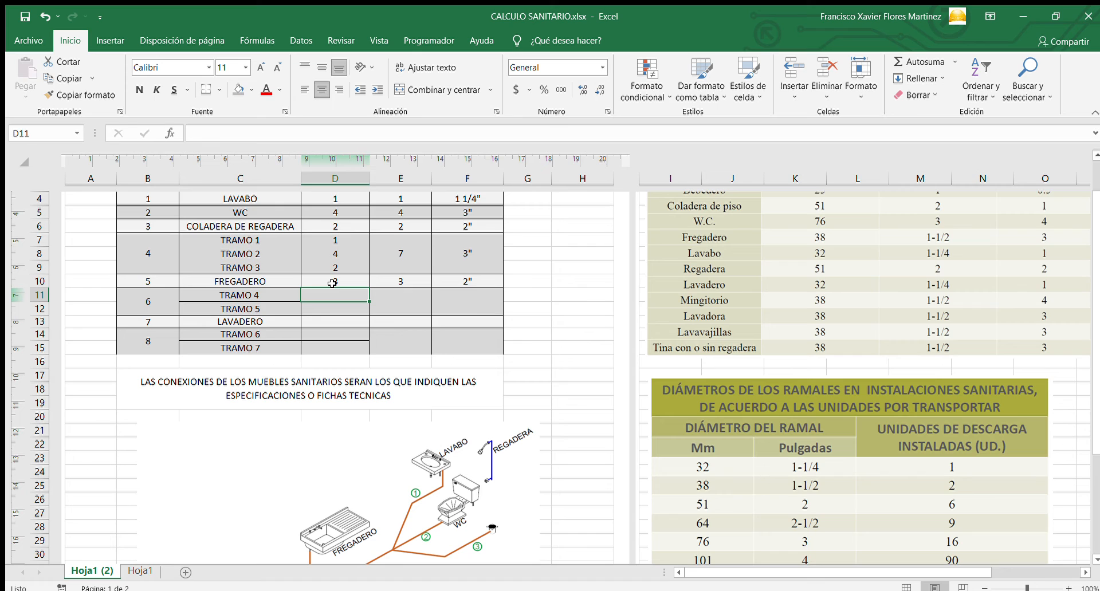
# Enter section 6's discharge units: 7 for TRAMO 4, taken from section 4's total, and 3 for TRAMO 5.
pyautogui.press('Up')
pyautogui.press('Up')
pyautogui.press('Up')
pyautogui.press('Right')
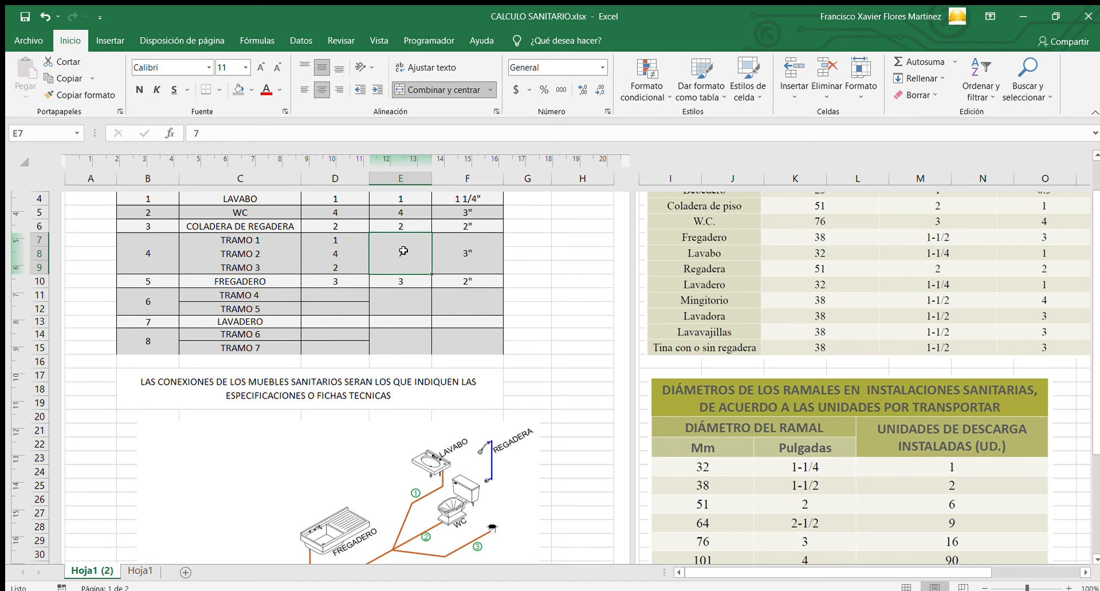
pyautogui.click(325, 295)
pyautogui.write('7')
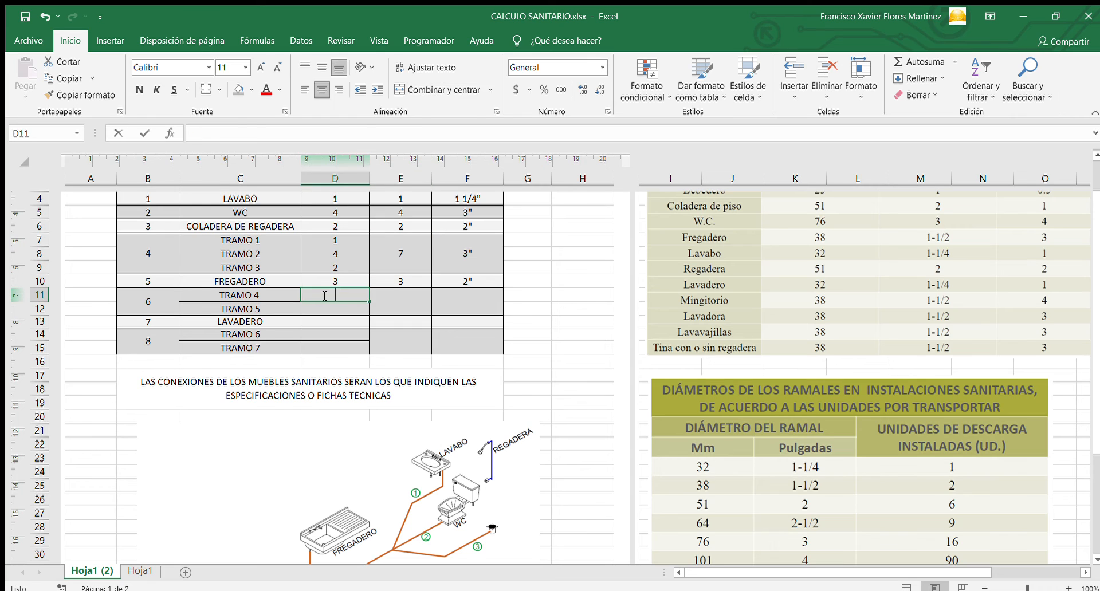
pyautogui.press('Return')
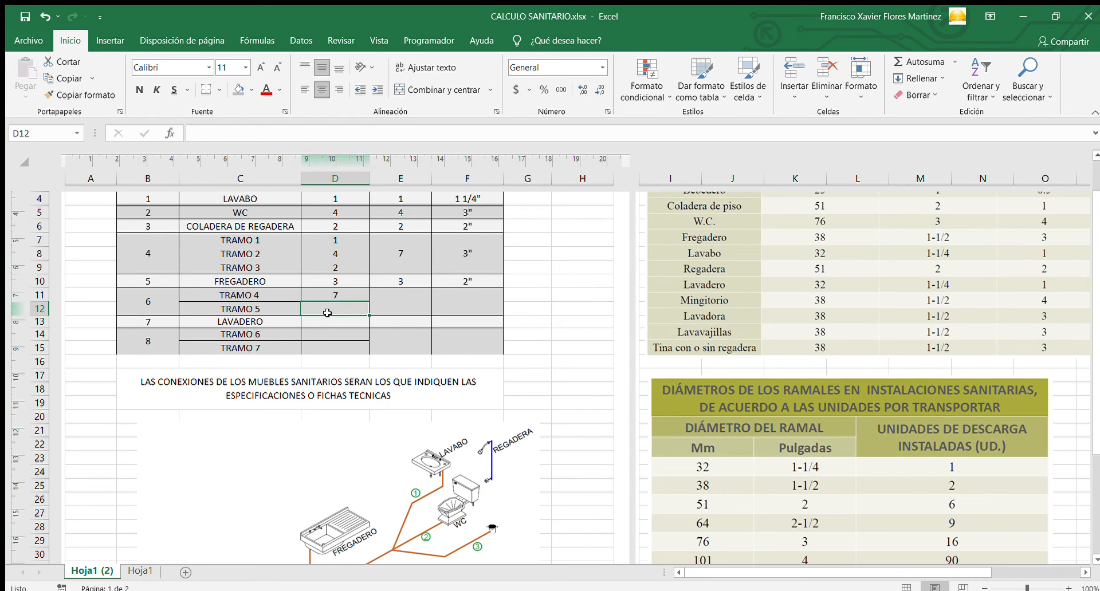
pyautogui.write('3')
pyautogui.press('Return')
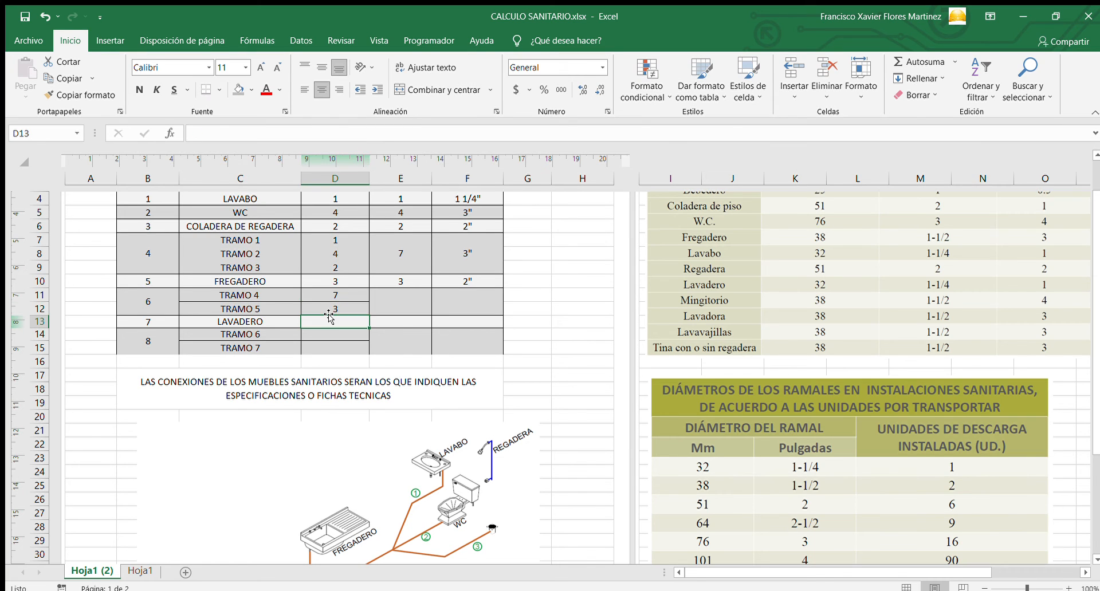
# Enter 10 total units for section 6, the sum of TRAMO 4 and TRAMO 5.
pyautogui.press('Up')
pyautogui.press('Up')
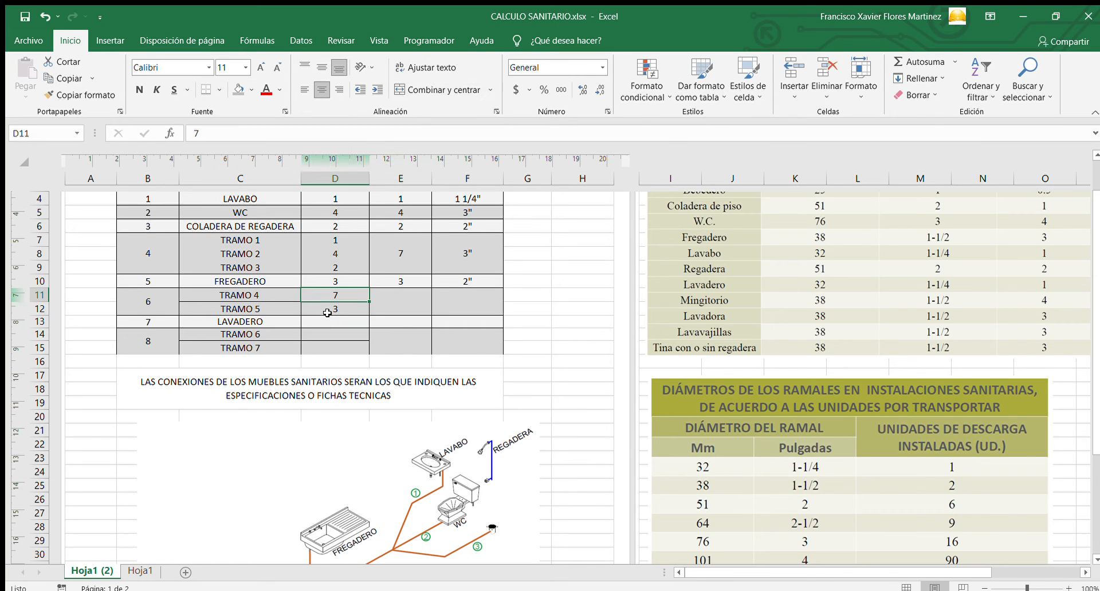
pyautogui.press('Right')
pyautogui.write('10')
pyautogui.press('Return')
pyautogui.press('Up')
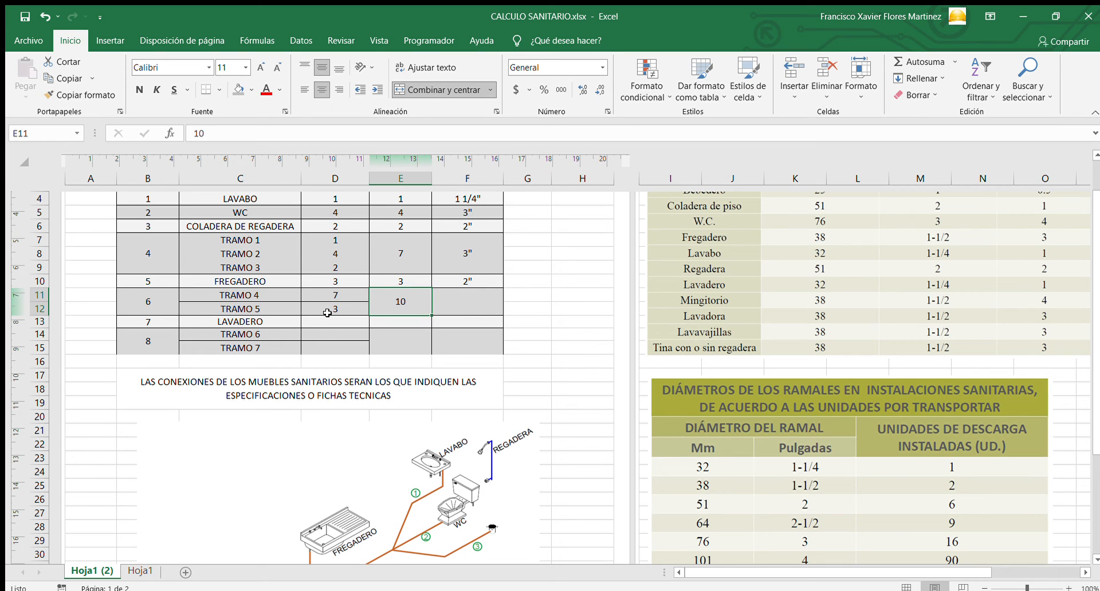
# Compare section 6's total units with the contributing sections' diameters and the branch diameter table, and enter 3" as its pipe diameter.
pyautogui.press('Right')
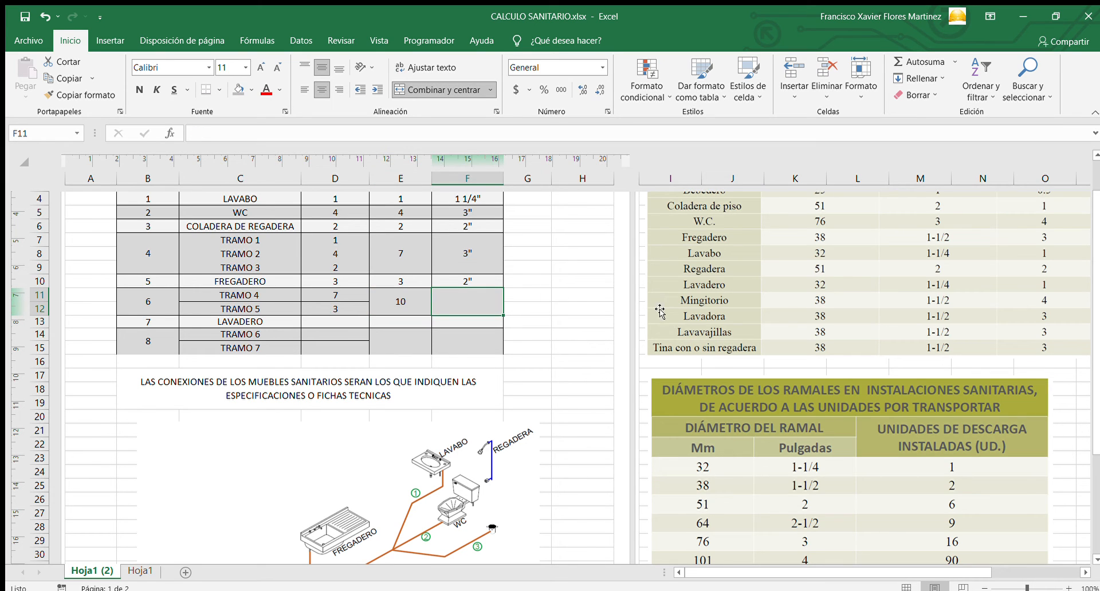
pyautogui.scroll(3, 450, 300)
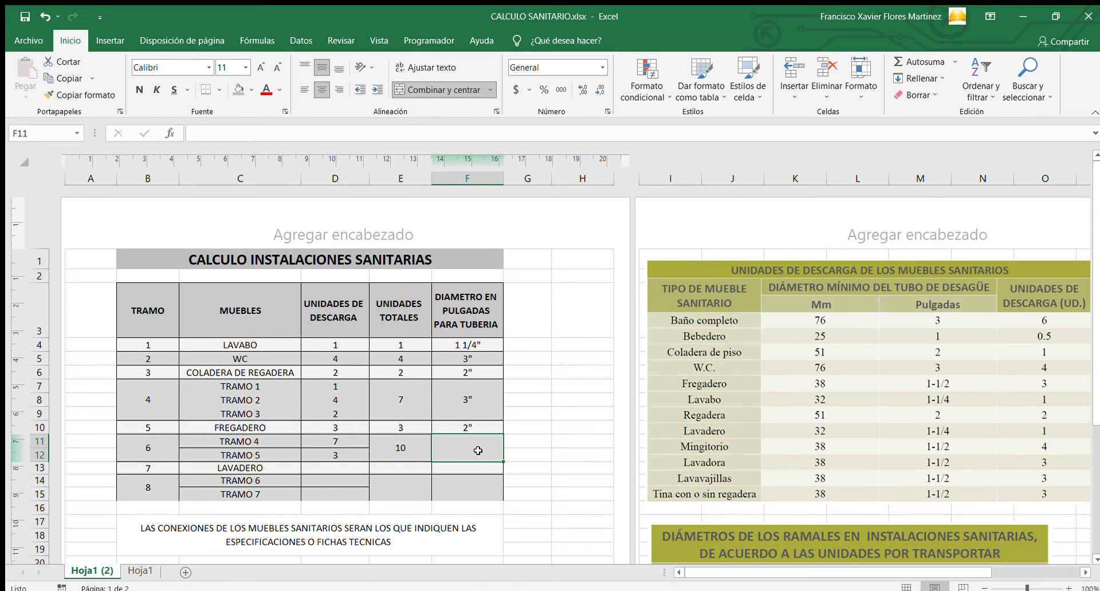
pyautogui.scroll(-3, 479, 451)
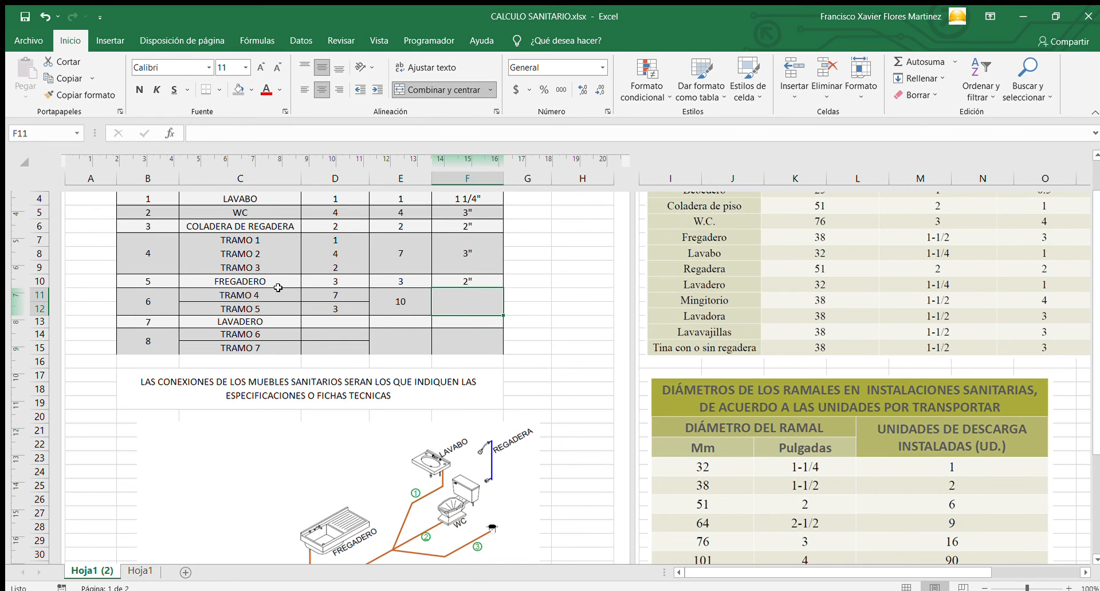
pyautogui.click(247, 295)
pyautogui.click(278, 307)
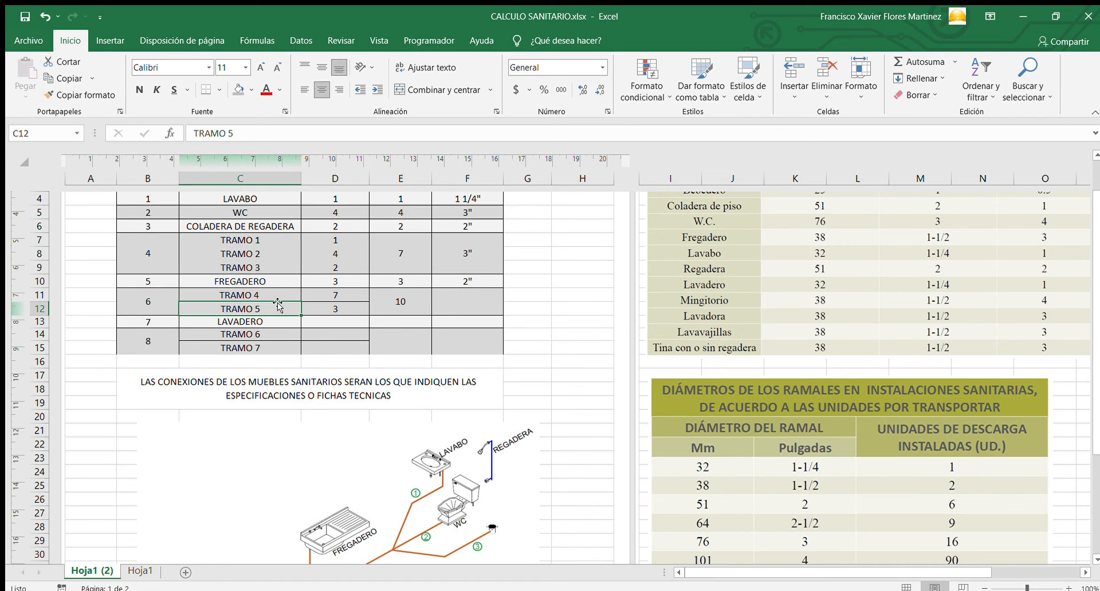
pyautogui.click(465, 254)
pyautogui.click(479, 282)
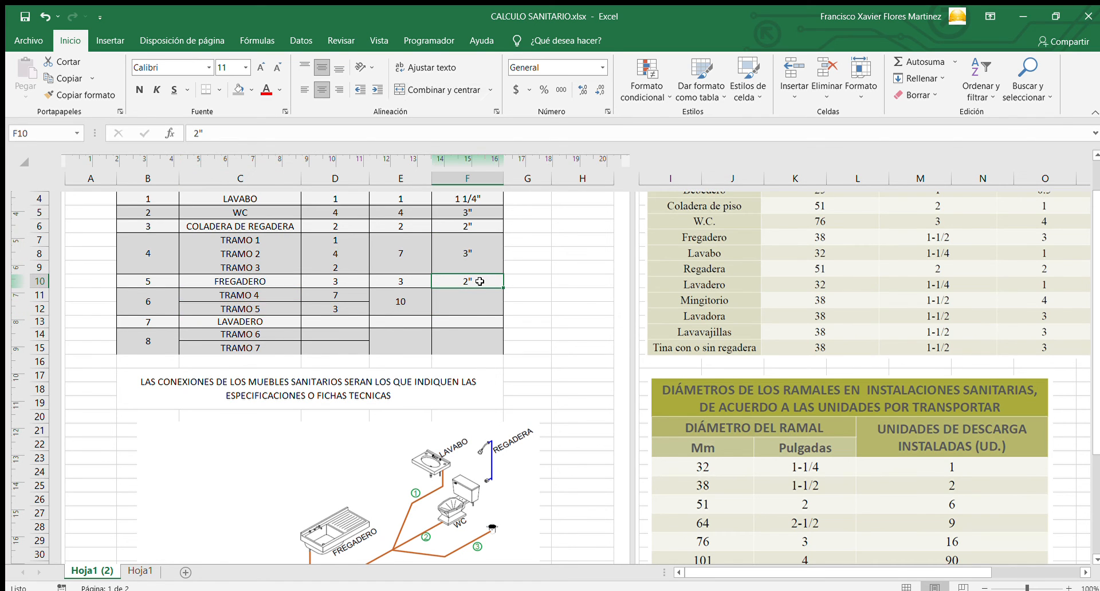
pyautogui.click(488, 241)
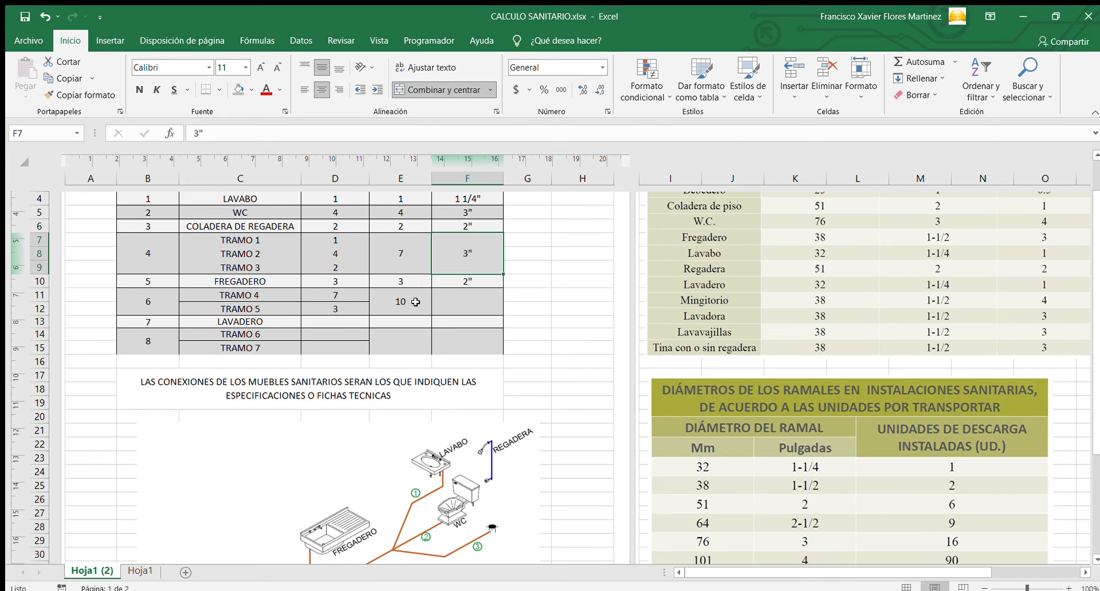
pyautogui.scroll(-2, 774, 366)
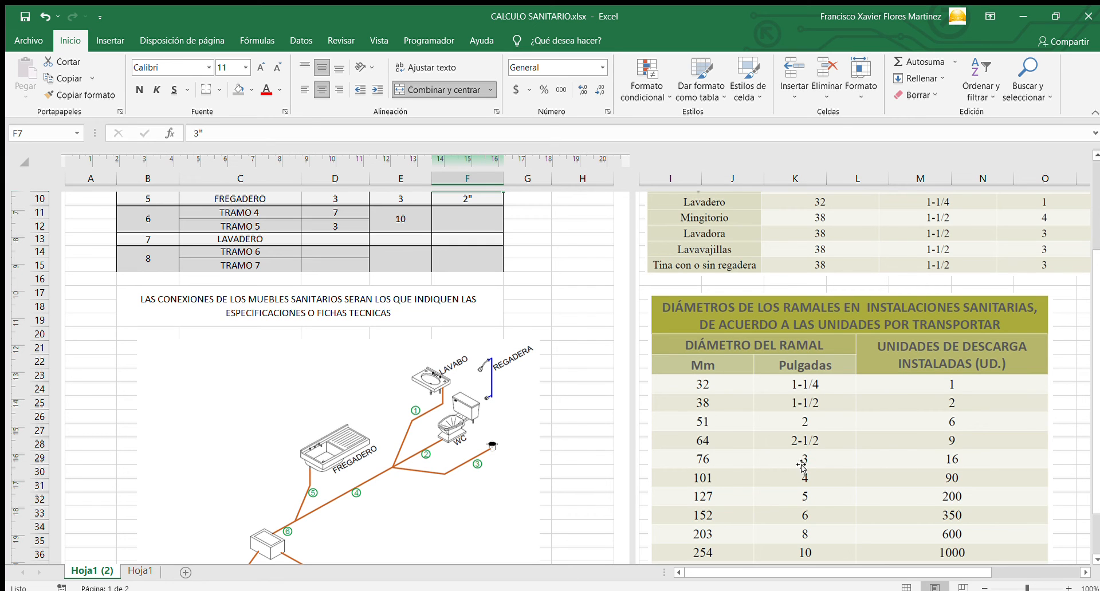
pyautogui.scroll(2, 717, 450)
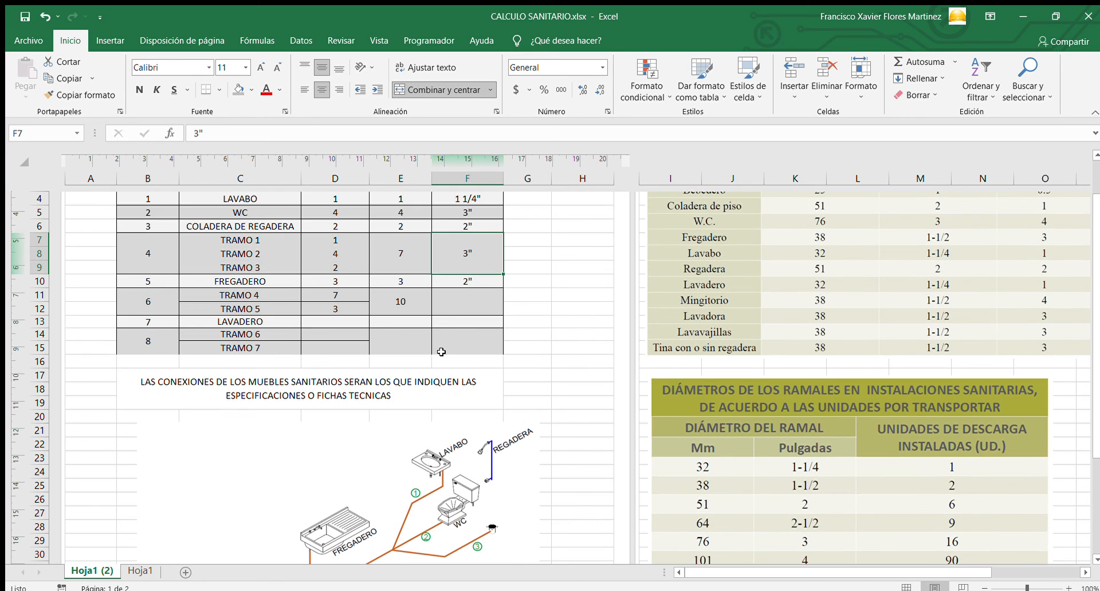
pyautogui.click(472, 299)
pyautogui.write('3"')
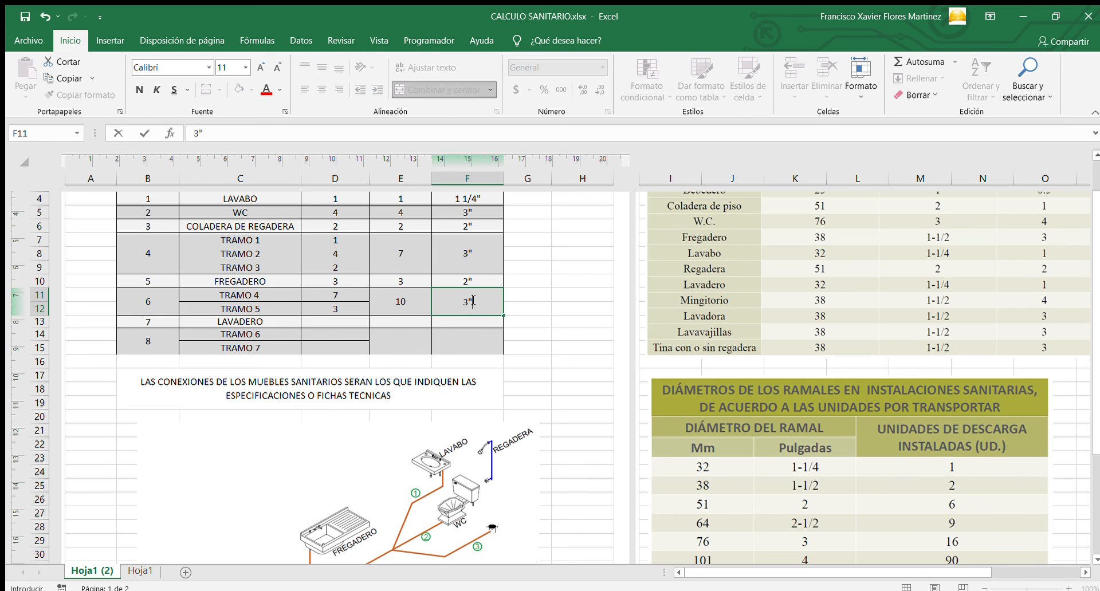
pyautogui.press('Return')
# Locate the LAVADERO's section 7 in the diagram and compare its discharge units and minimum drain diameter with the branch diameter table.
pyautogui.press('Left')
pyautogui.press('Left')
pyautogui.press('Left')
pyautogui.press('Left')
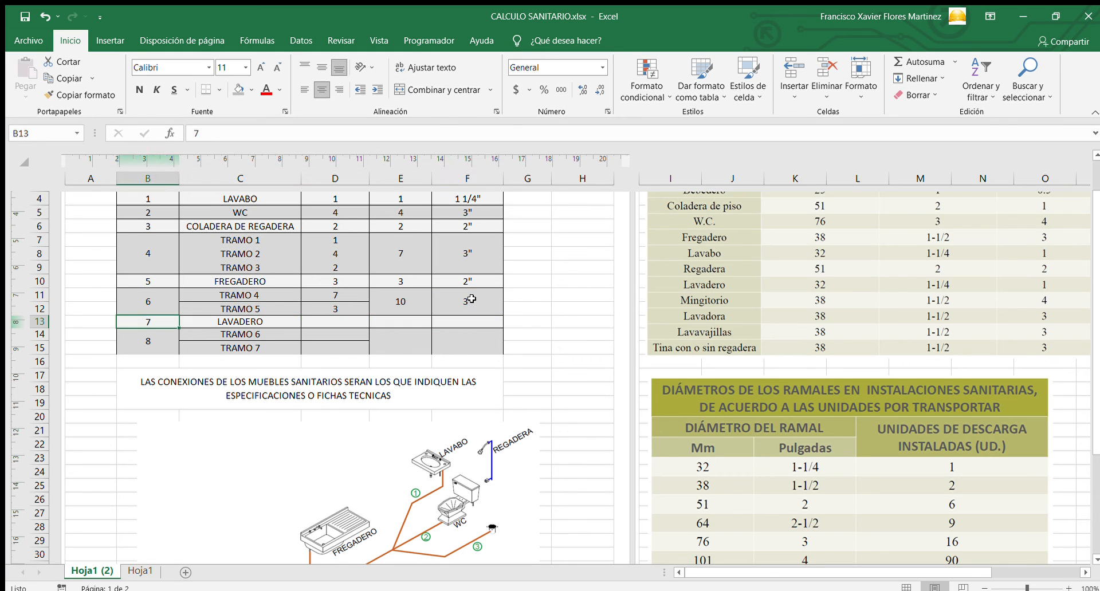
pyautogui.press('Right')
pyautogui.press('Left')
pyautogui.press('Right')
pyautogui.press('Right')
pyautogui.press('Right')
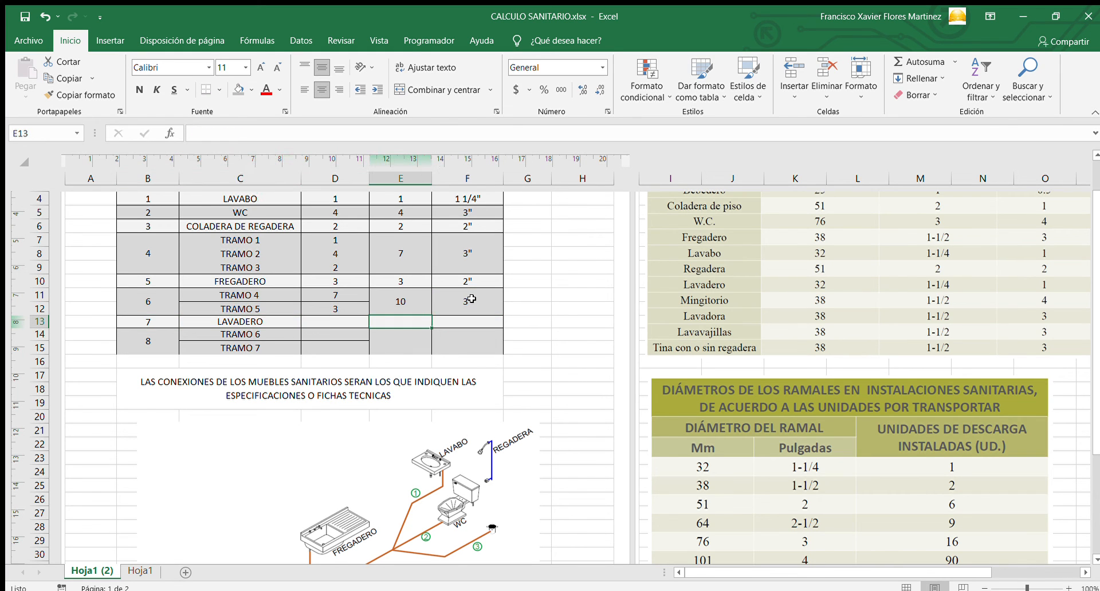
pyautogui.scroll(-7, 259, 317)
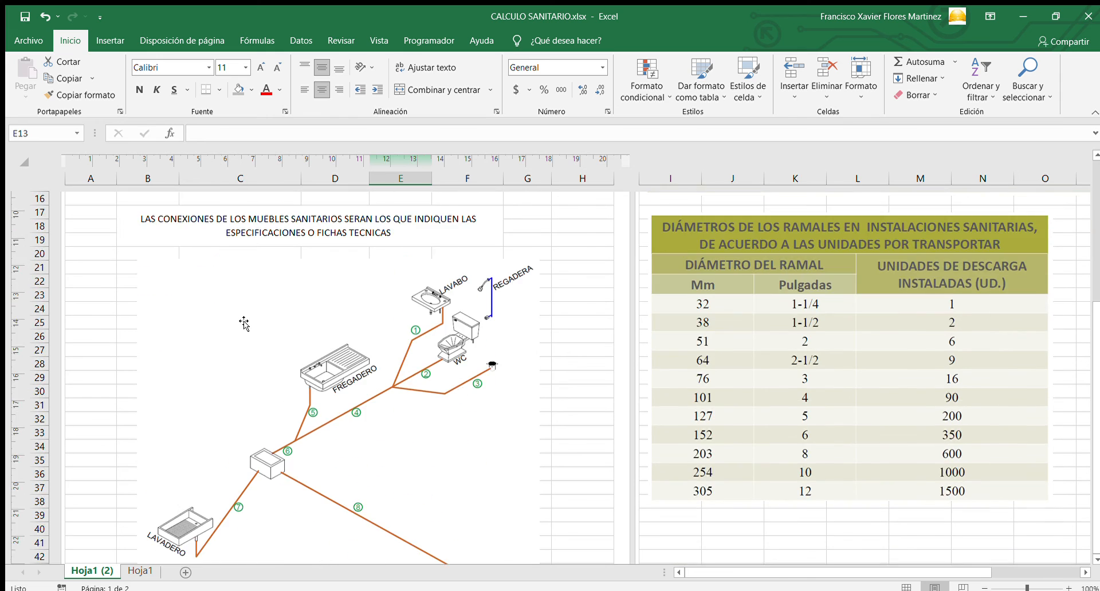
pyautogui.scroll(7, 189, 414)
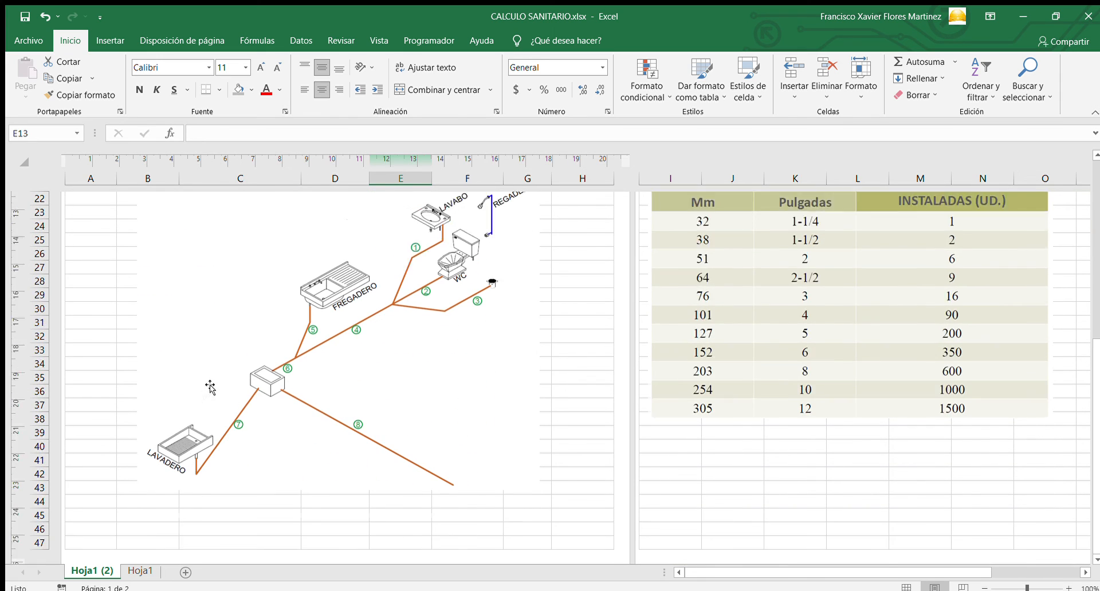
pyautogui.scroll(2, 835, 356)
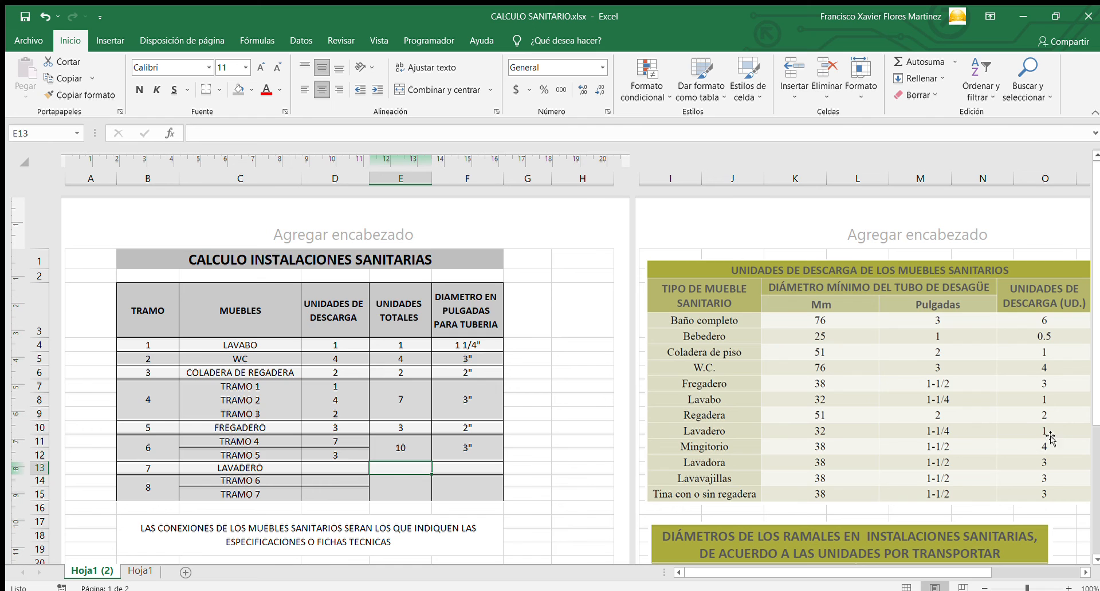
pyautogui.scroll(-6, 1043, 429)
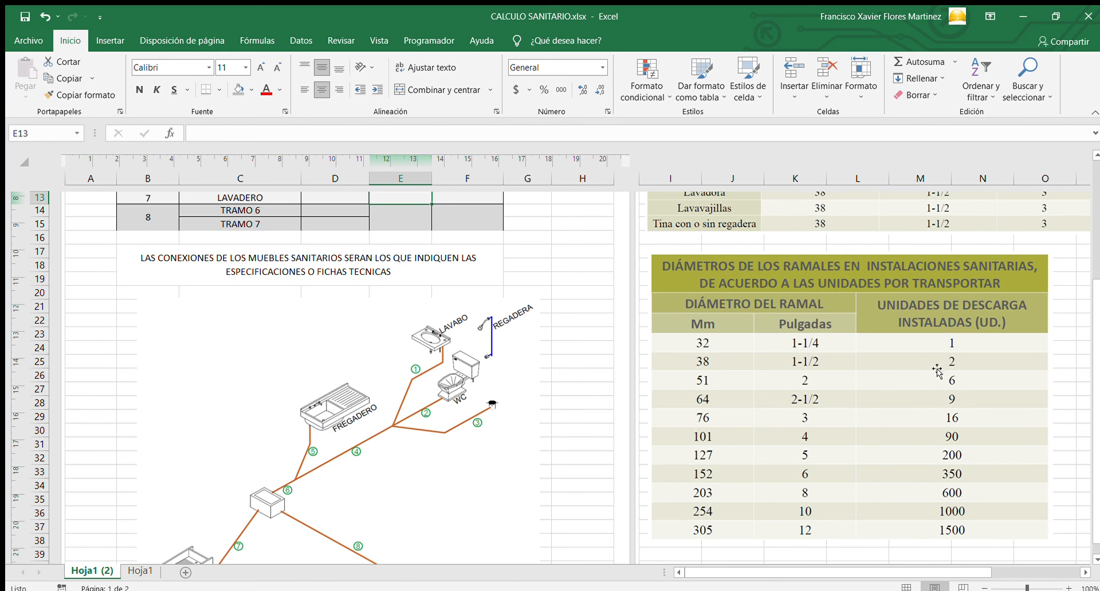
pyautogui.scroll(7, 881, 346)
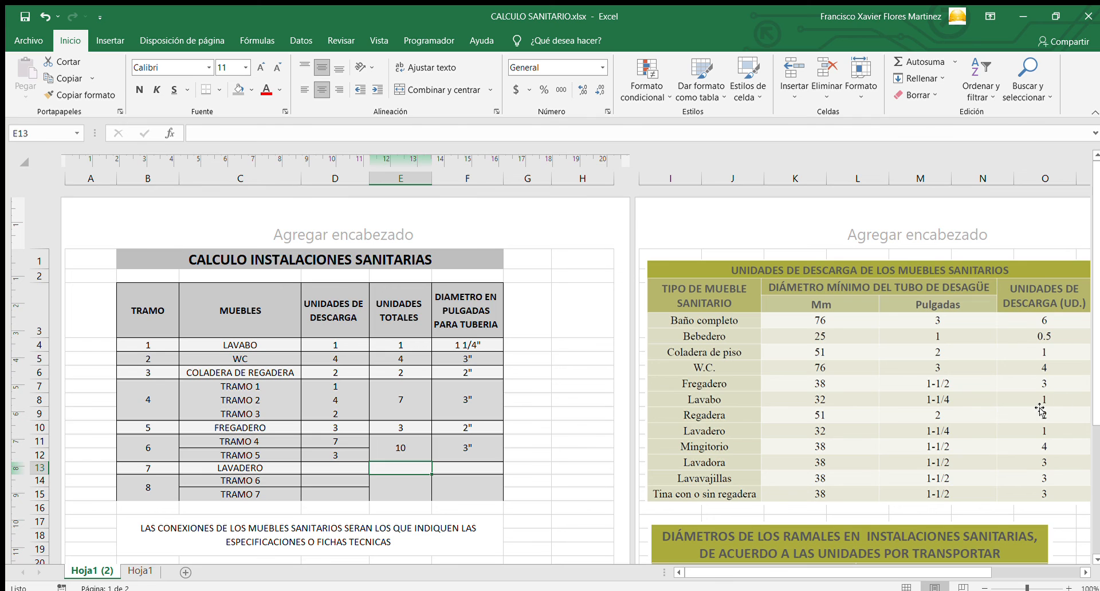
# Fill in the LAVADERO row of section 7 with 1 discharge unit, 1 total unit and a 1 1/4 pipe diameter.
pyautogui.click(330, 465)
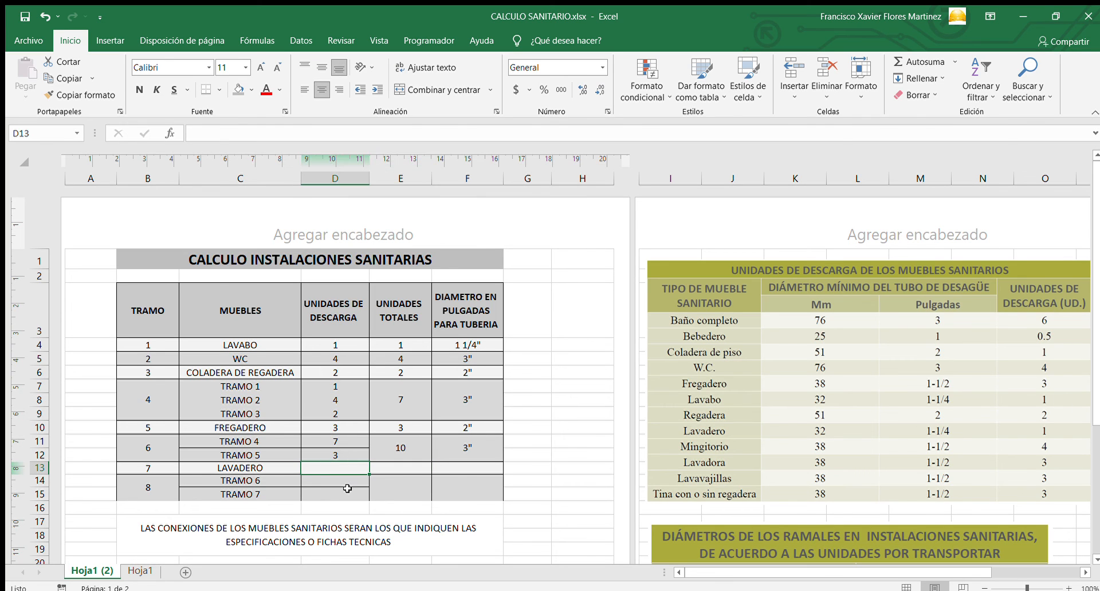
pyautogui.write('1')
pyautogui.press('Tab')
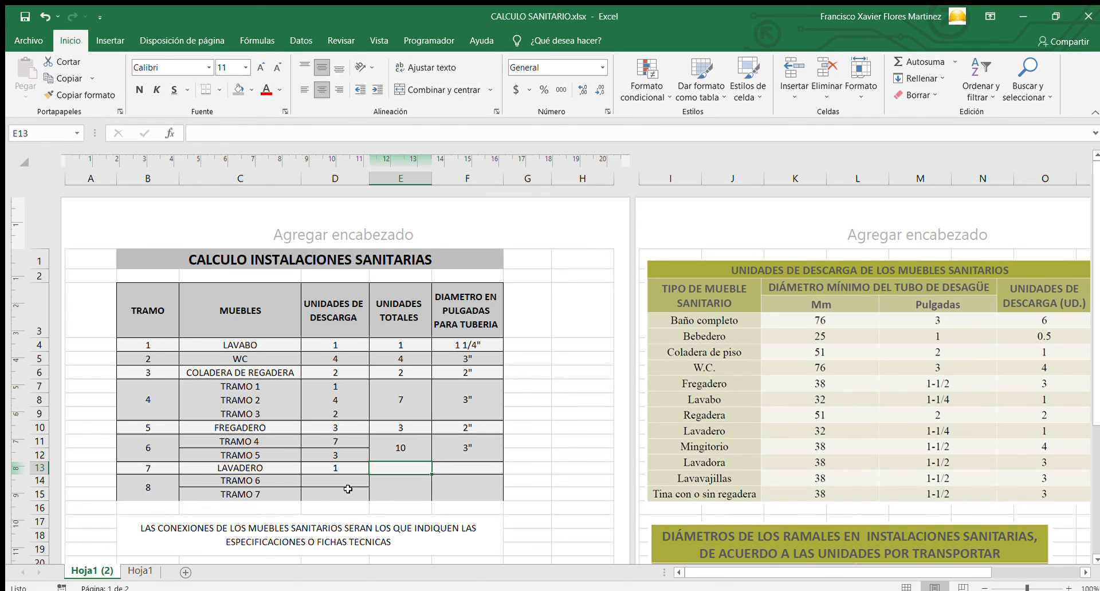
pyautogui.write('1')
pyautogui.press('Tab')
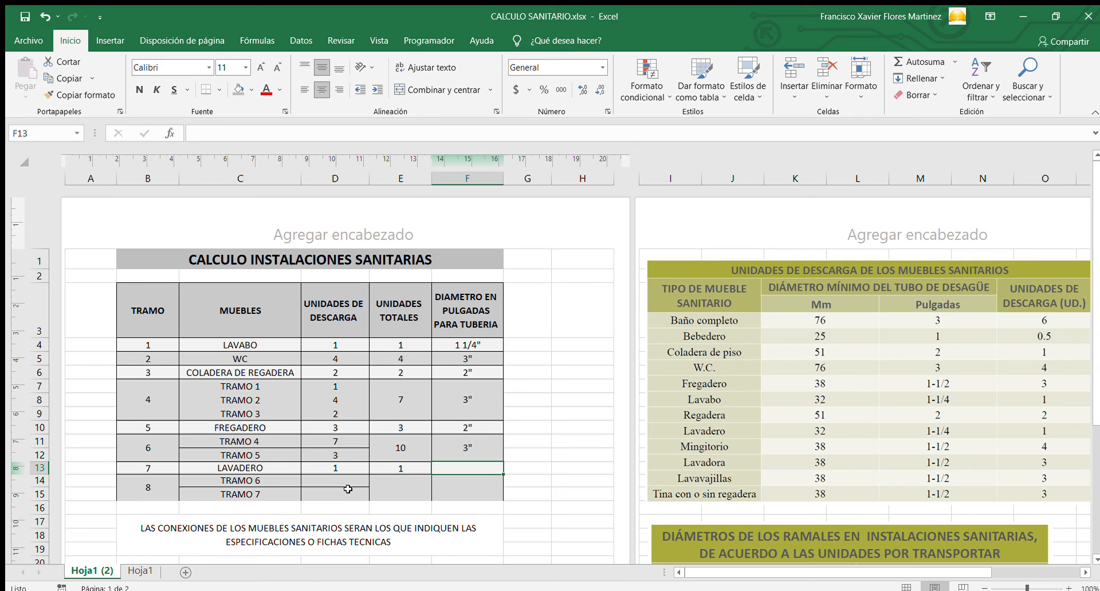
pyautogui.write('1 1/')
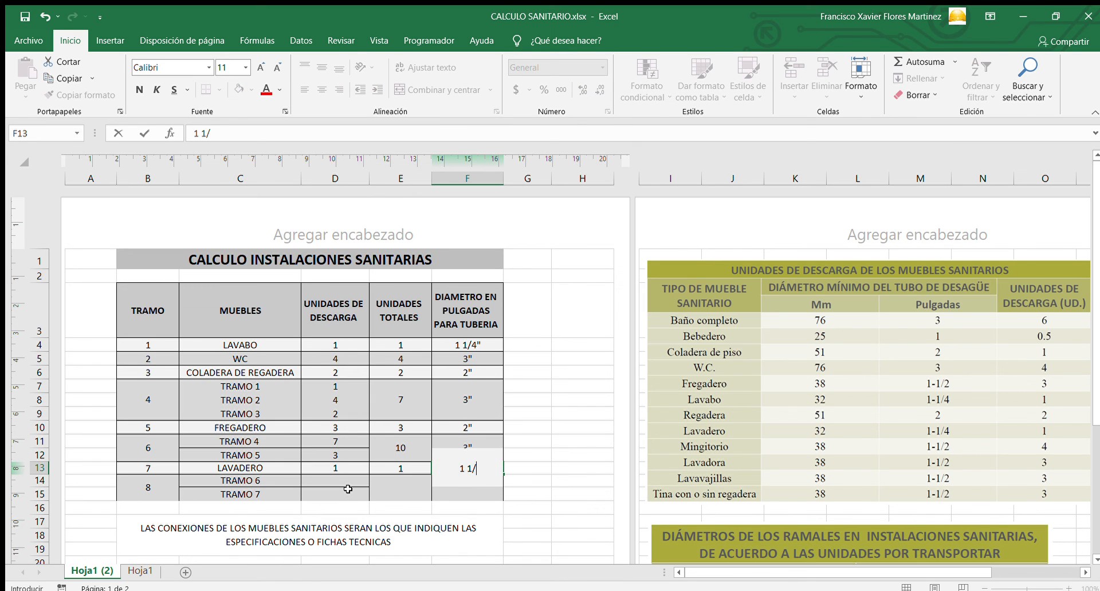
pyautogui.write('4')
pyautogui.click(367, 509)
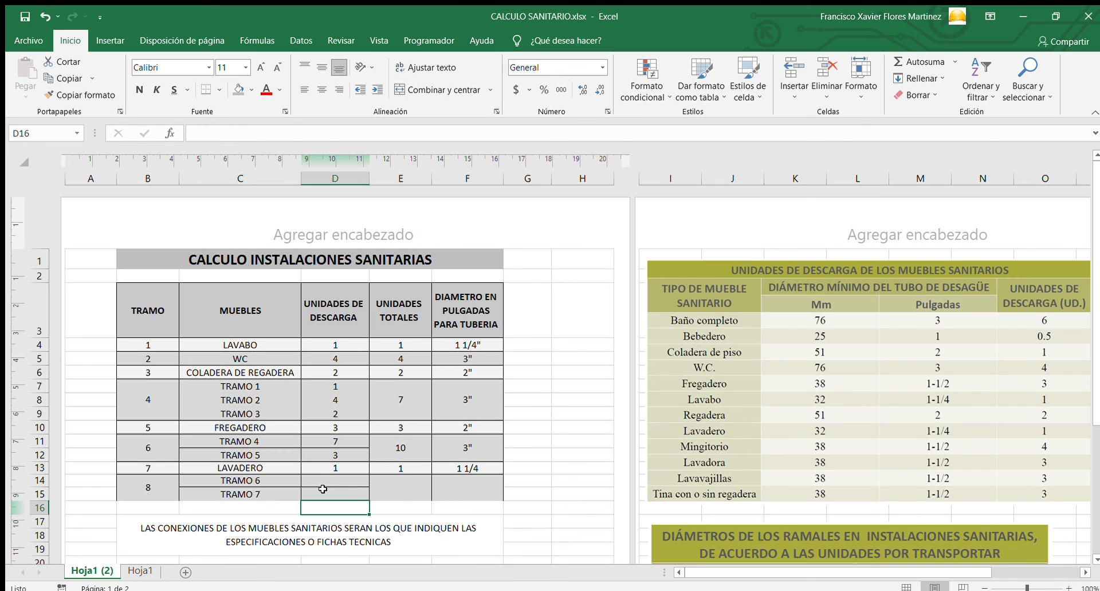
# Examine in the diagram how sections 6 and 7 feed into section 8.
pyautogui.click(306, 479)
pyautogui.scroll(-3, 300, 485)
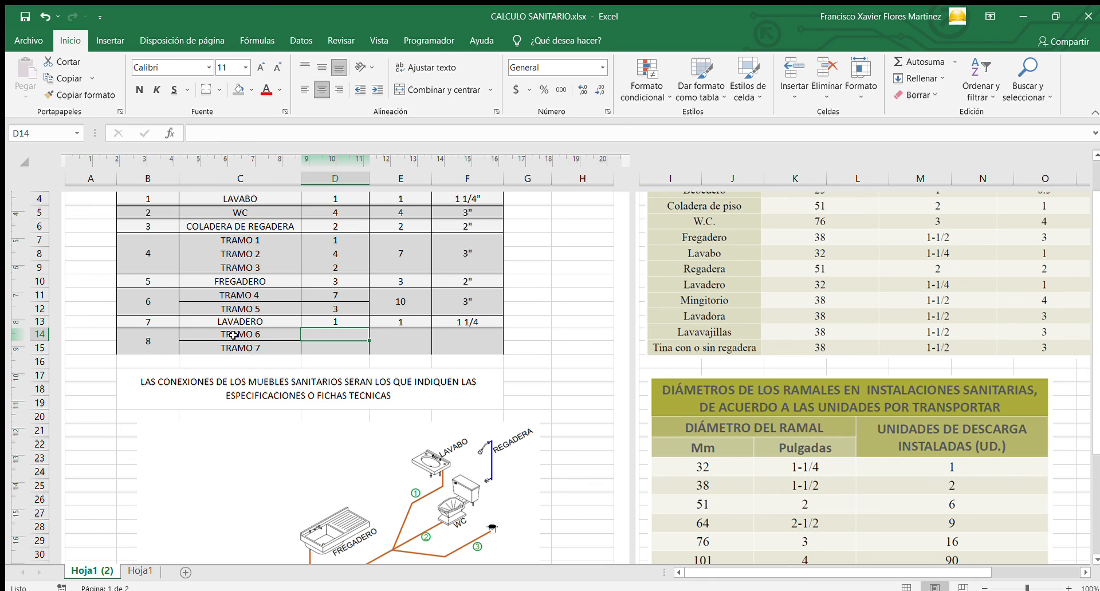
pyautogui.click(271, 347)
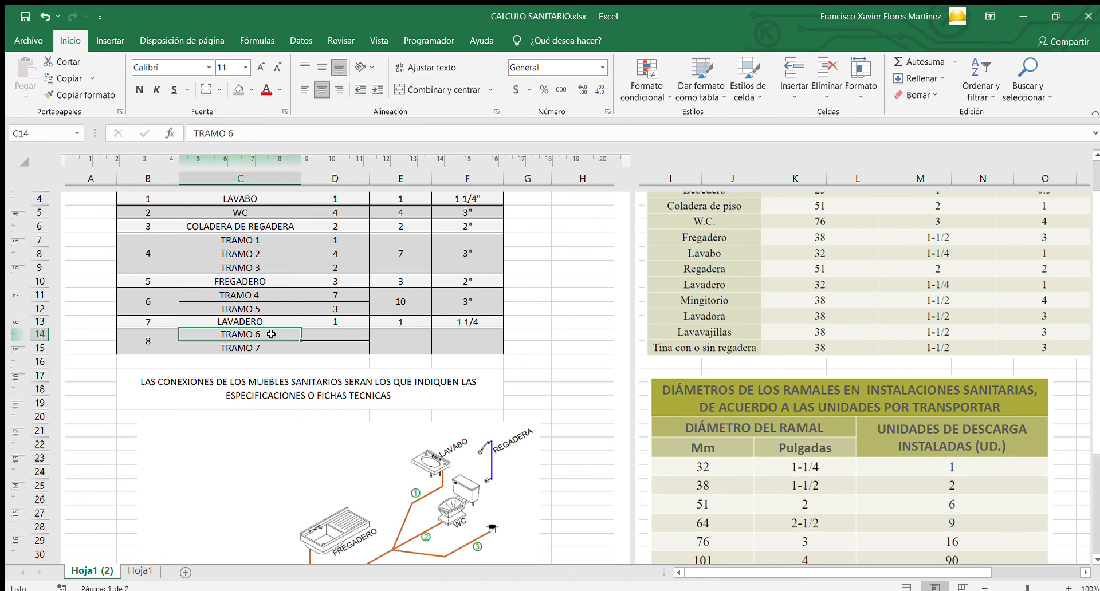
pyautogui.scroll(-4, 271, 339)
pyautogui.scroll(-1, 312, 424)
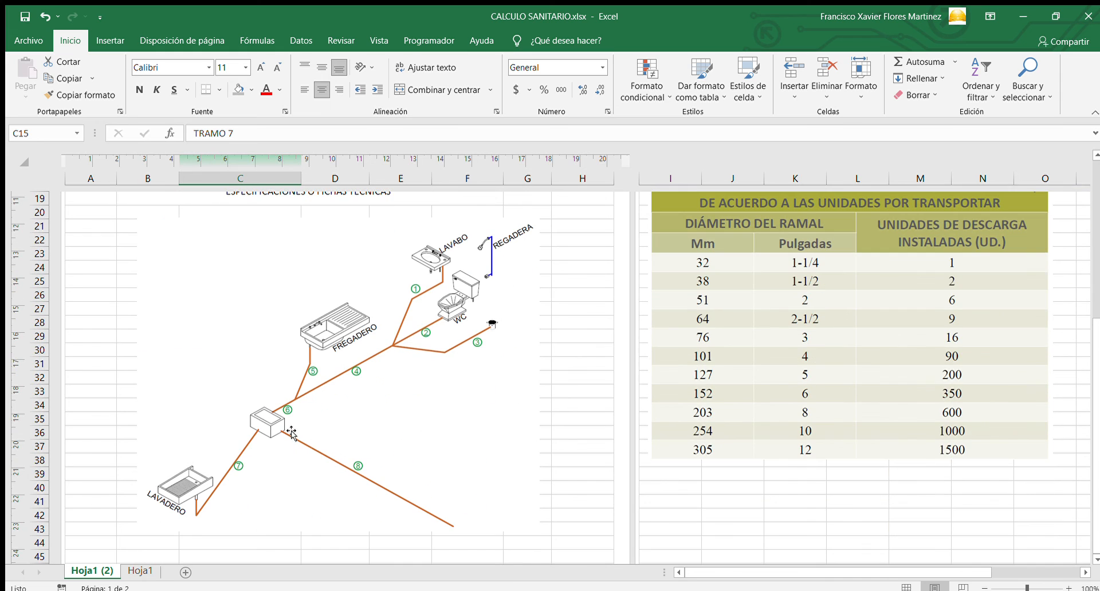
pyautogui.scroll(2, 344, 346)
pyautogui.scroll(5, 357, 351)
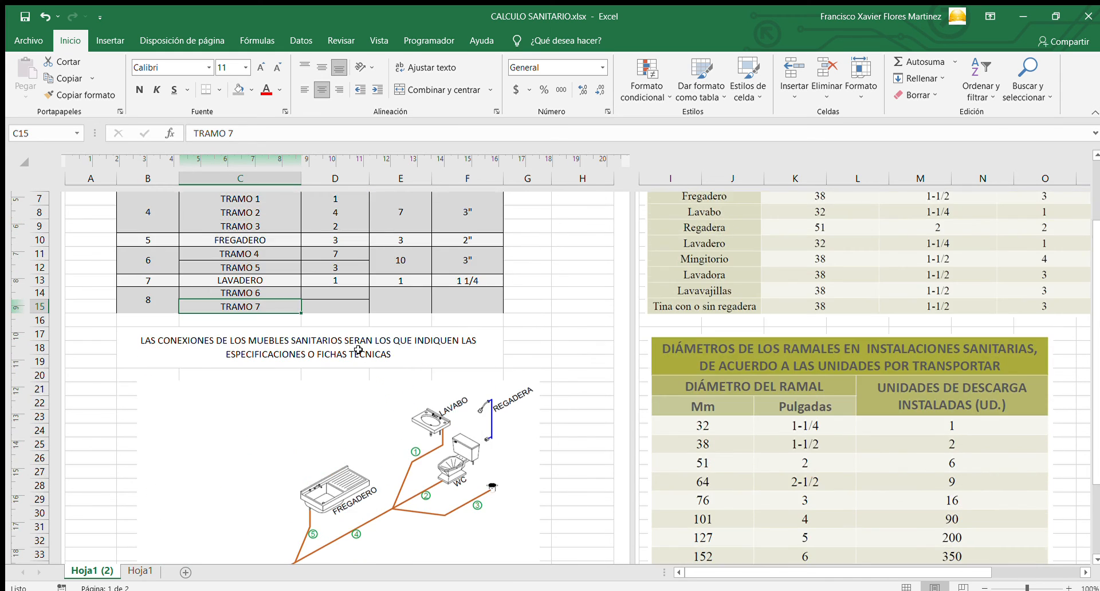
# Enter section 8's discharge units from the preceding totals: 10 for TRAMO 6 and 1 for TRAMO 7.
pyautogui.click(341, 479)
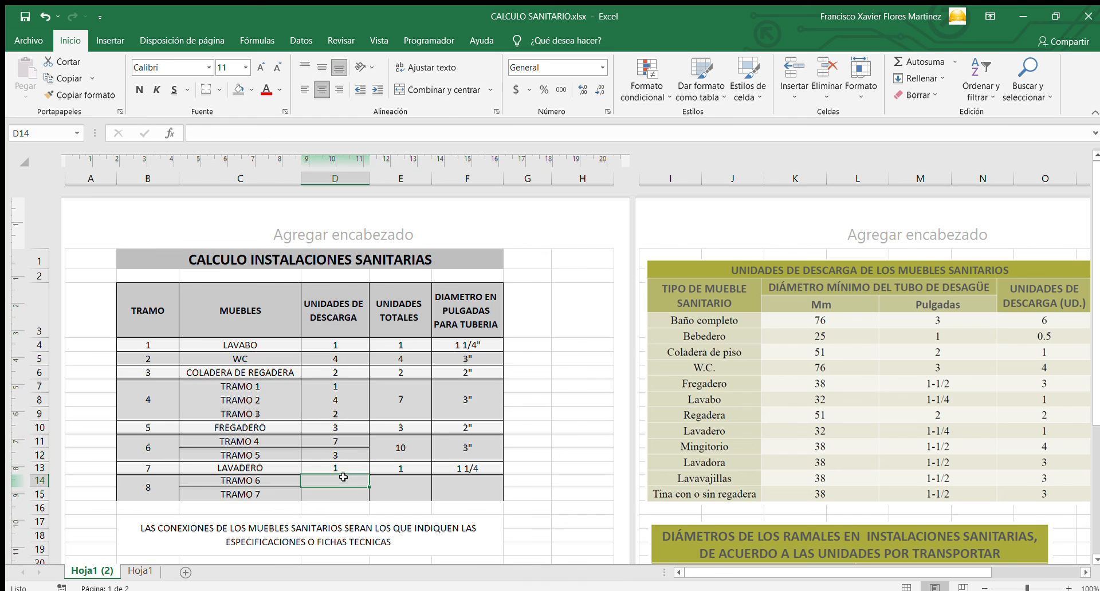
pyautogui.write('10')
pyautogui.click(370, 446)
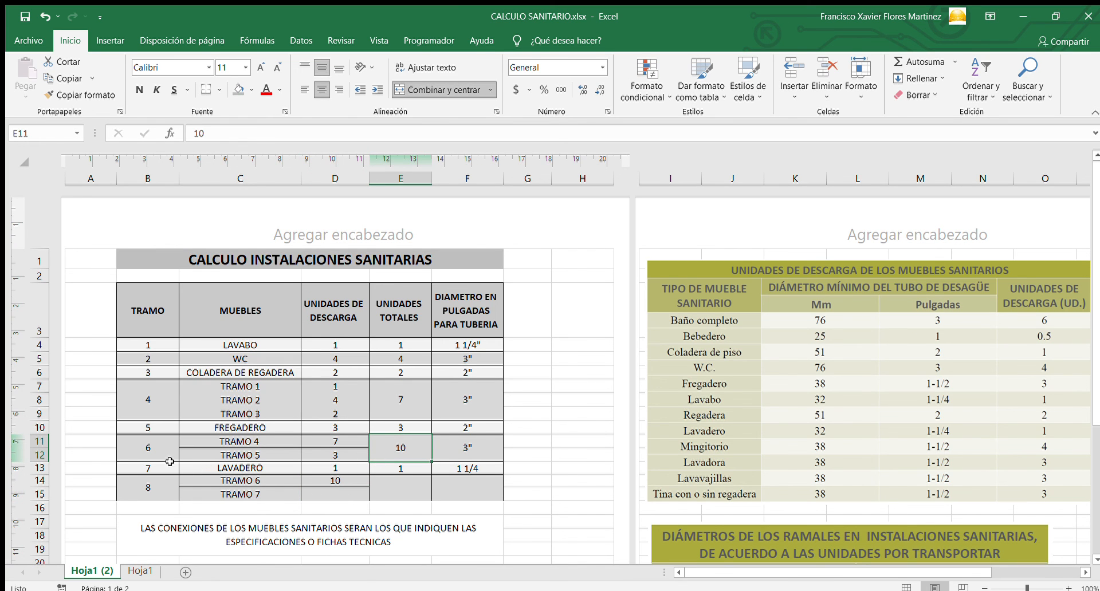
pyautogui.click(416, 468)
pyautogui.click(334, 494)
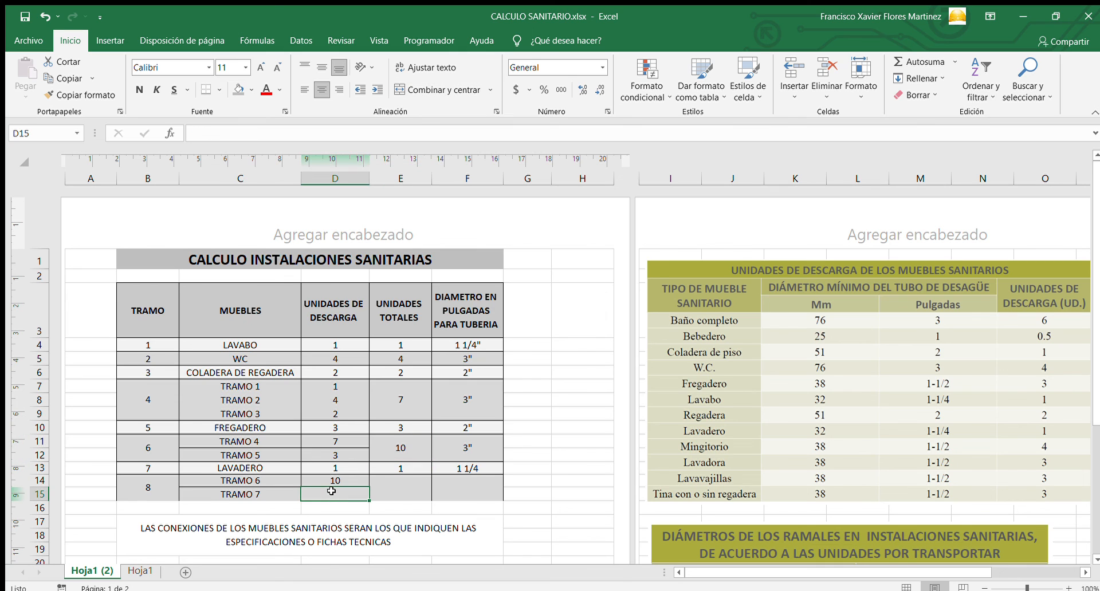
pyautogui.write('1')
pyautogui.press('Return')
# Enter 11 as the total units for section 8.
pyautogui.press('Up')
pyautogui.press('Up')
pyautogui.press('Down')
pyautogui.press('Right')
pyautogui.write('11')
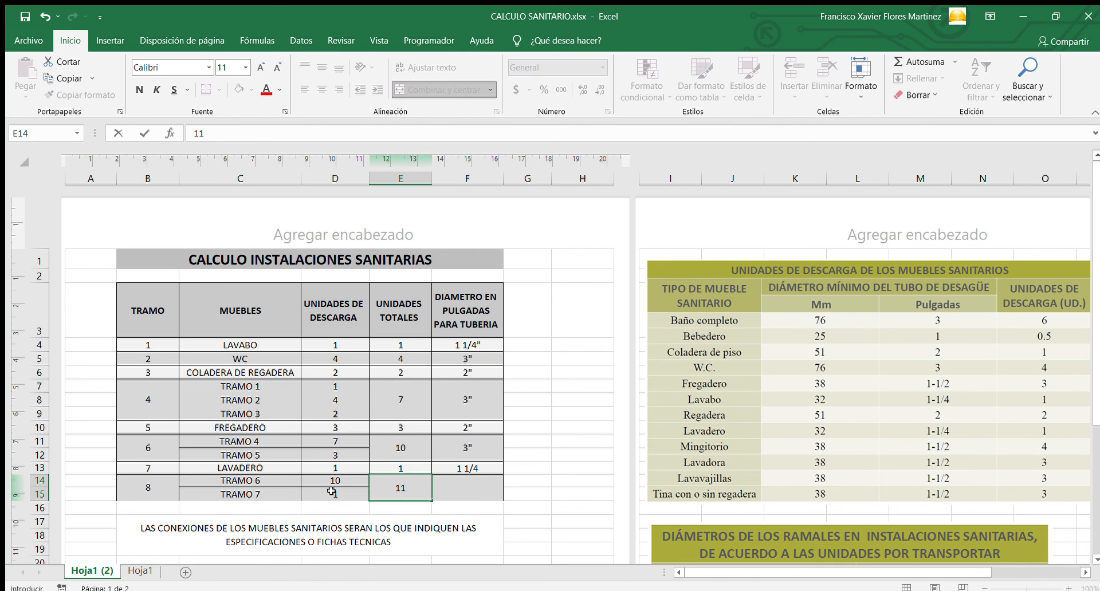
pyautogui.hotkey('ctrl', 'Return')
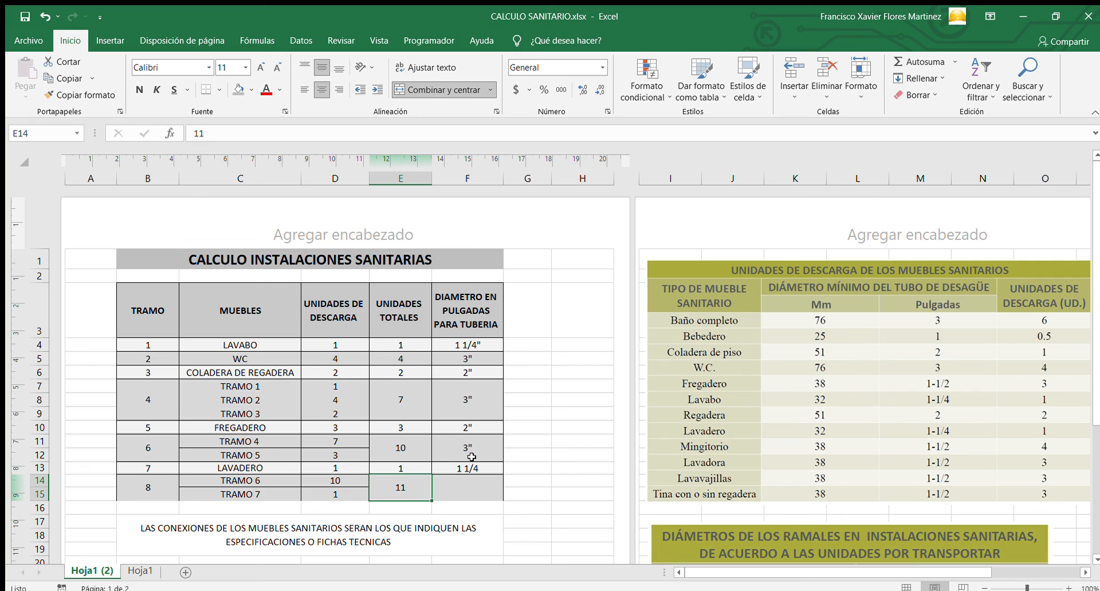
# Check section 8's total units against the preceding diameters and the branch diameter table, and set its pipe diameter to 3".
pyautogui.moveTo(476, 449); pyautogui.dragTo(477, 468)
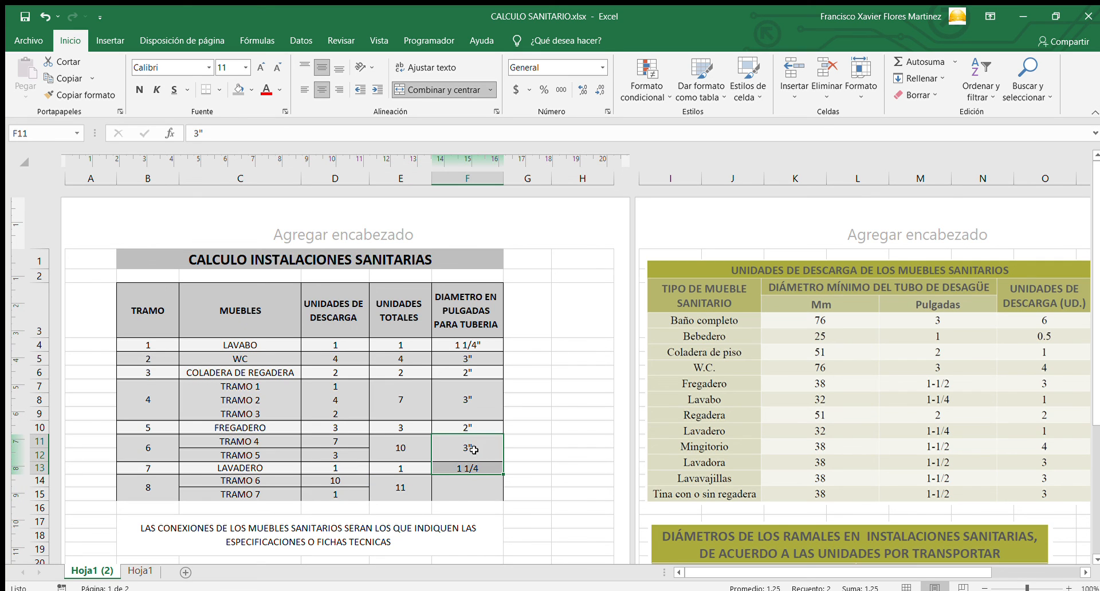
pyautogui.click(475, 446)
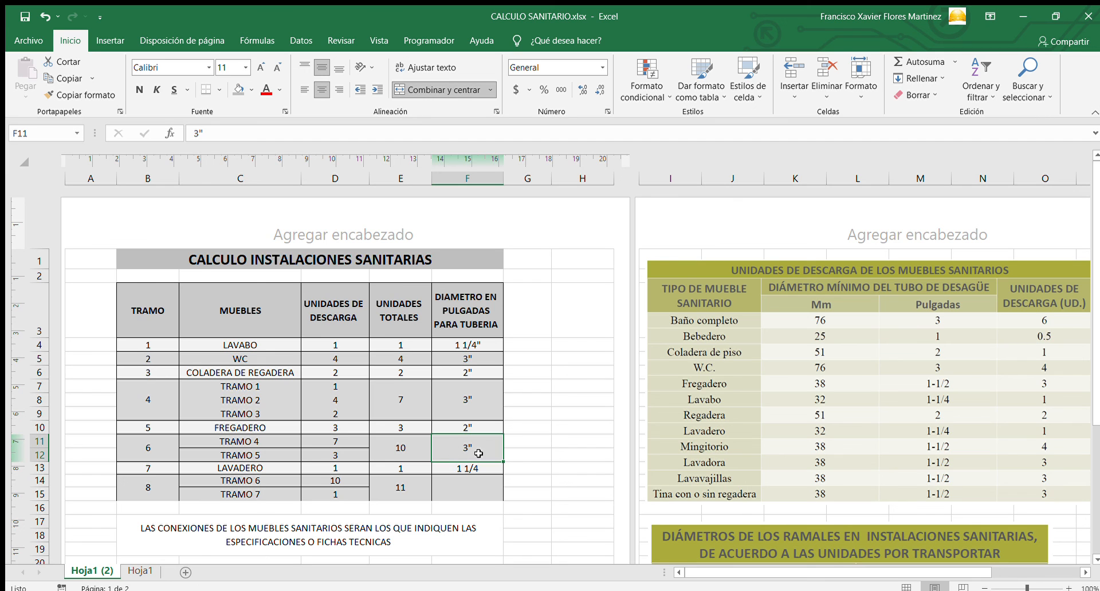
pyautogui.moveTo(468, 449); pyautogui.dragTo(475, 464)
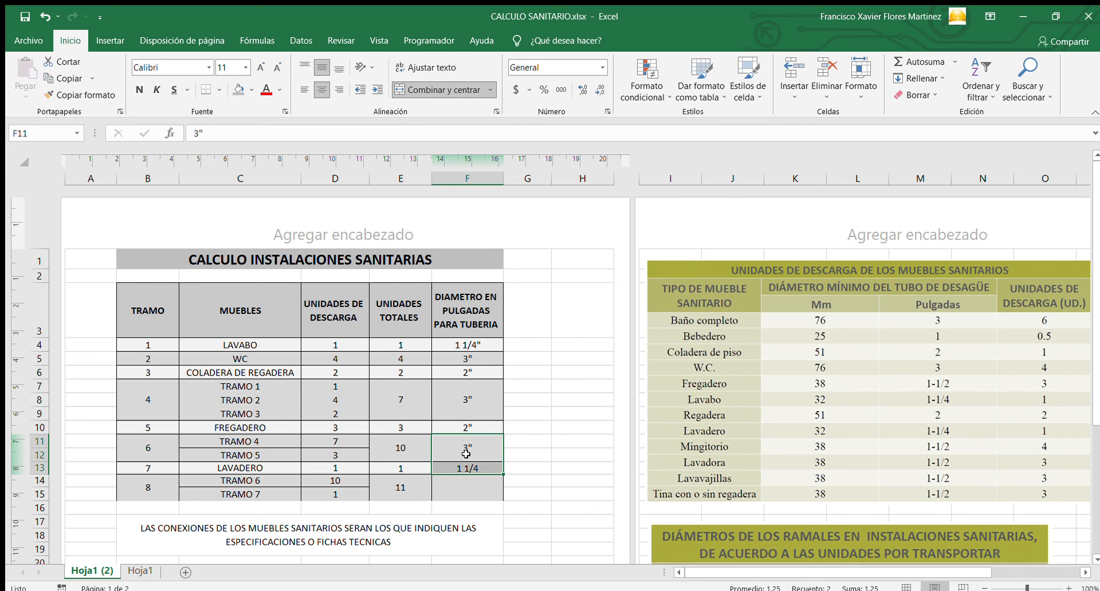
pyautogui.click(465, 452)
pyautogui.scroll(-2, 739, 422)
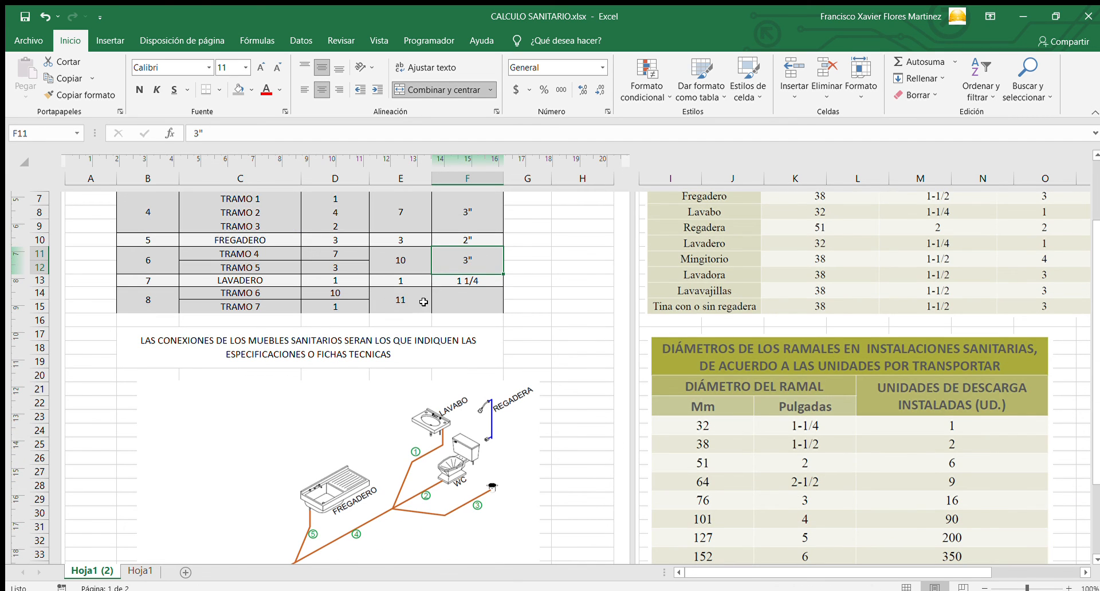
pyautogui.click(400, 299)
pyautogui.scroll(-1, 914, 344)
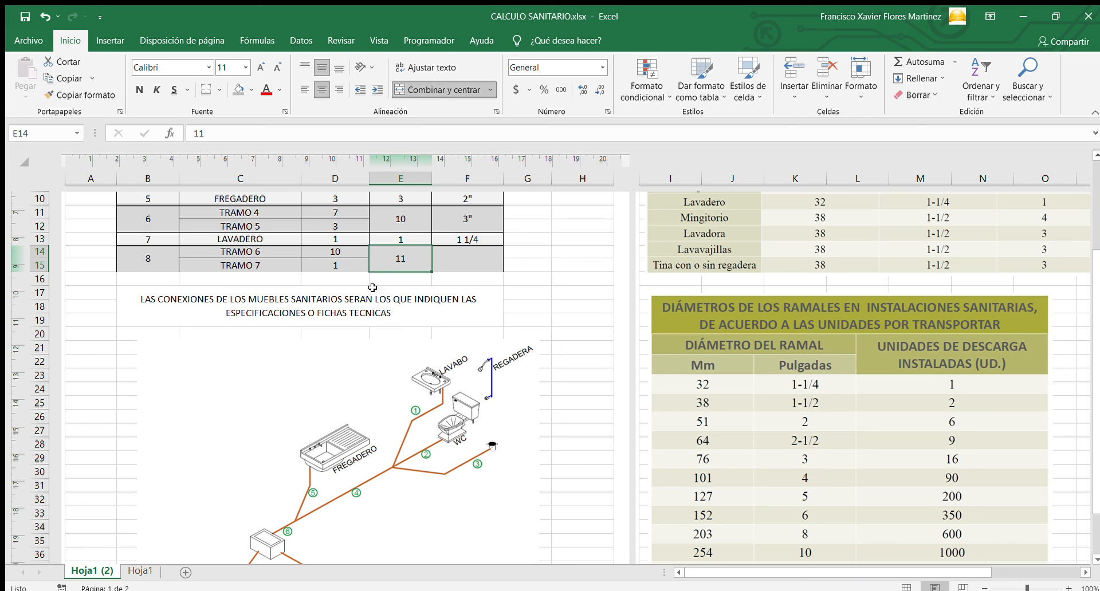
pyautogui.click(467, 265)
pyautogui.write('3')
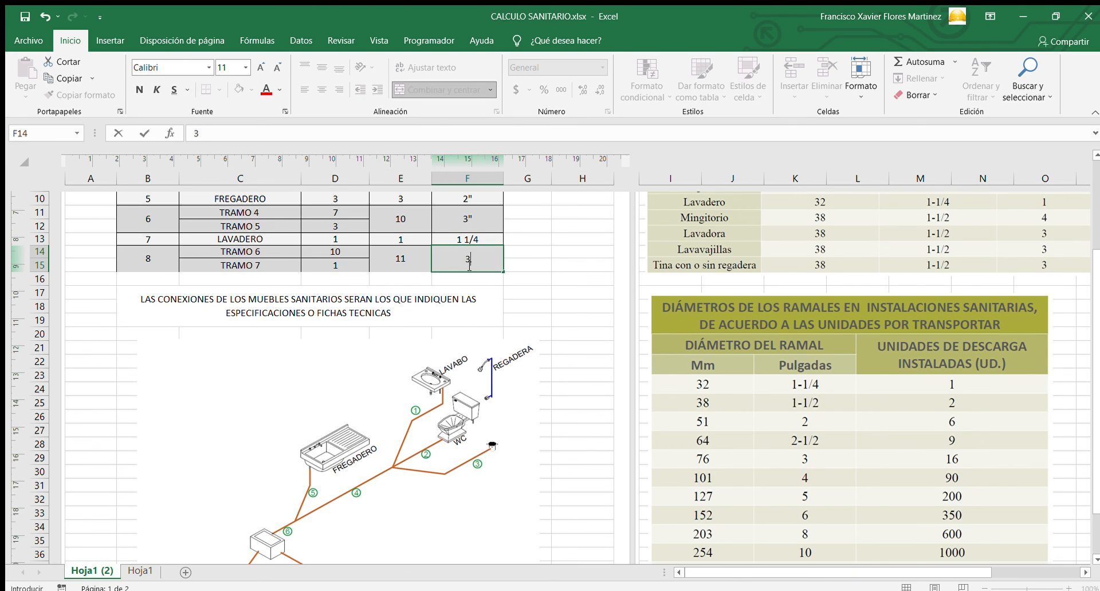
pyautogui.write('"')
pyautogui.press('Return')
pyautogui.click(468, 264)
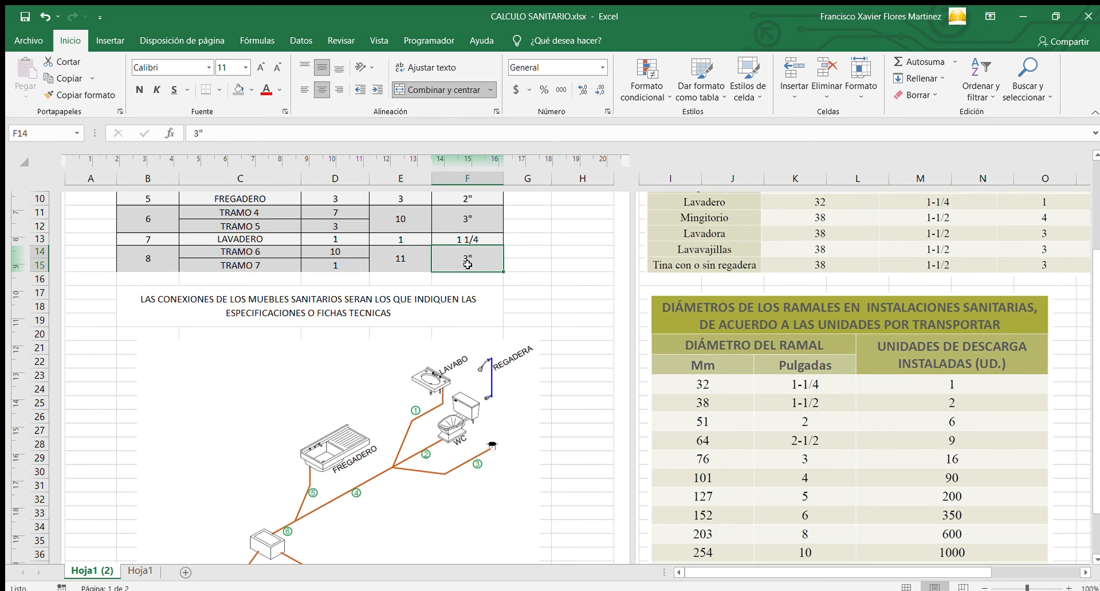
# Review the filled-in calculation table against the numbered sections in the piping diagram.
pyautogui.scroll(5, 479, 342)
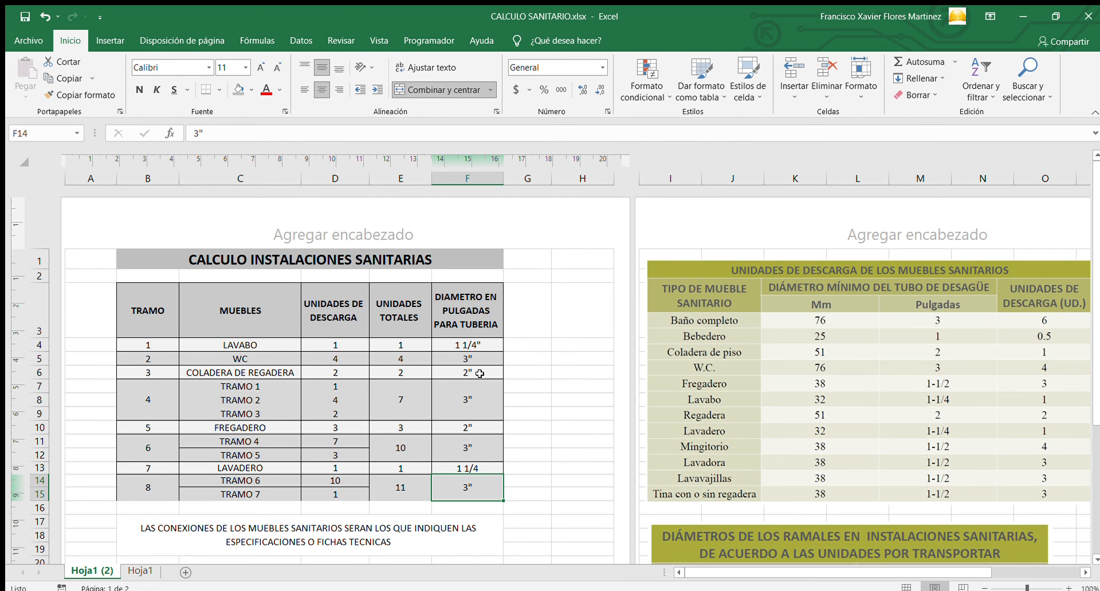
pyautogui.scroll(-6, 433, 373)
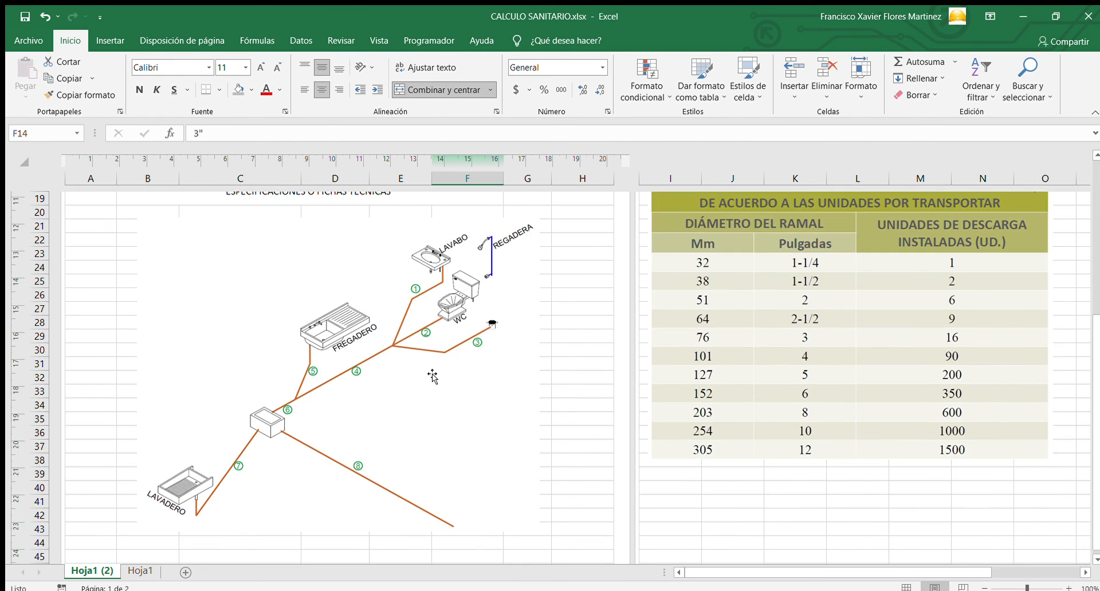
pyautogui.scroll(7, 432, 376)
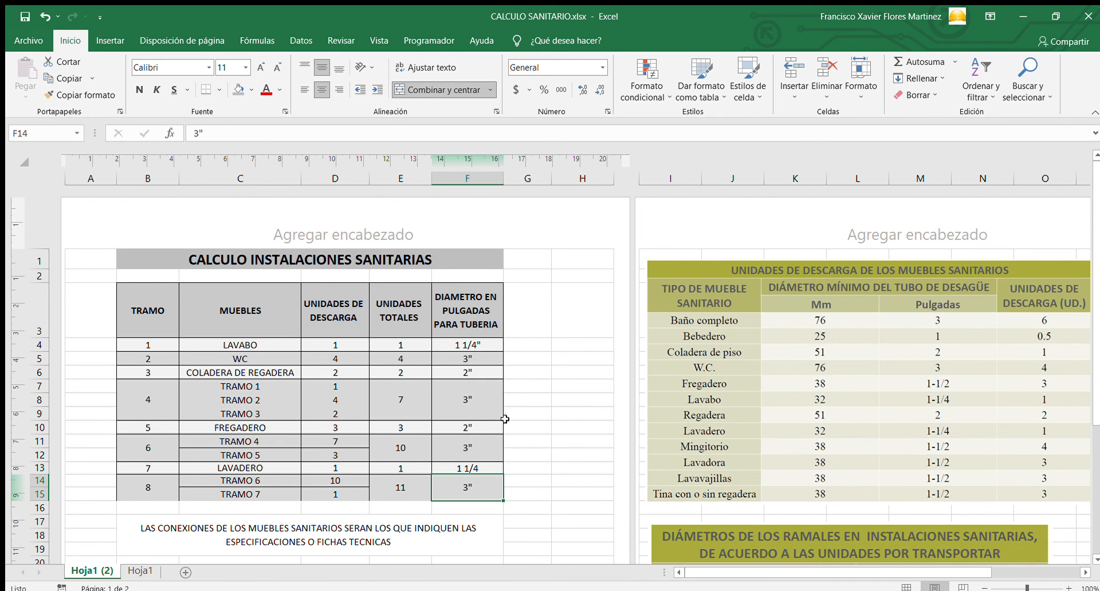